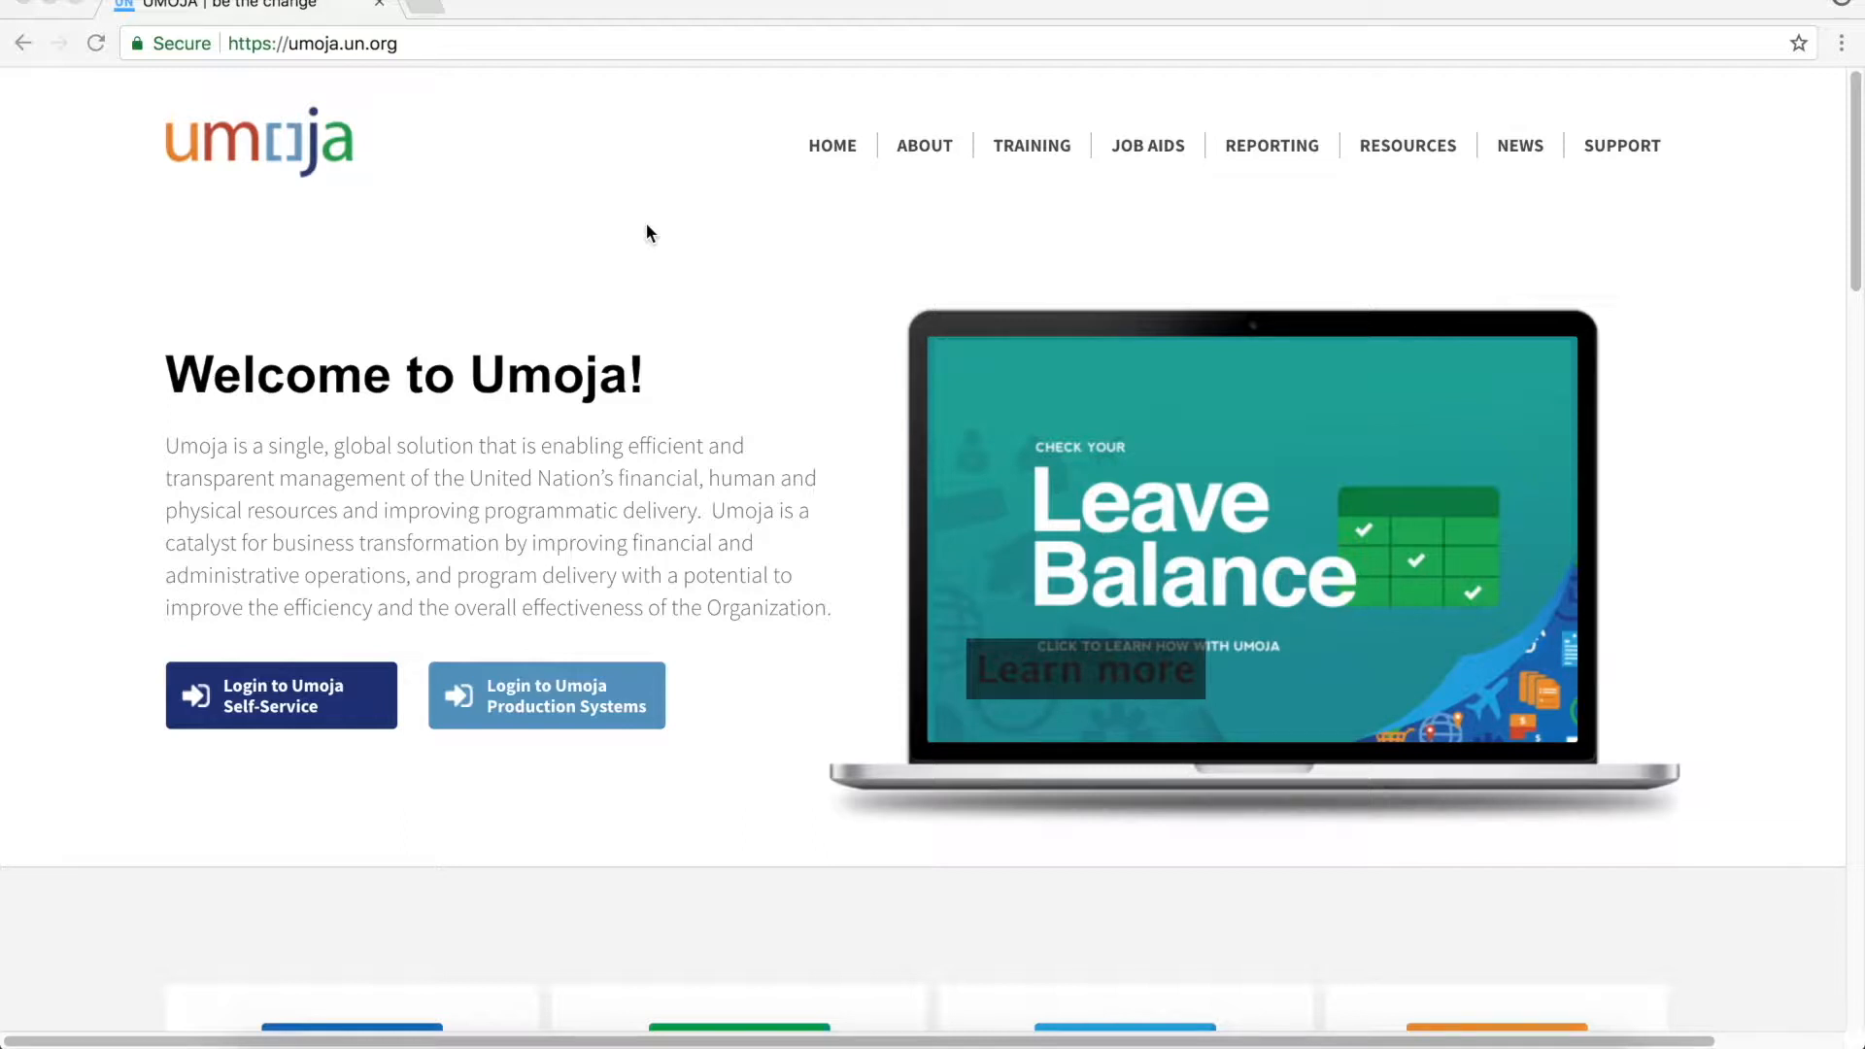
Load the Umoja website at umoja.un.org.
left_click(533, 43)
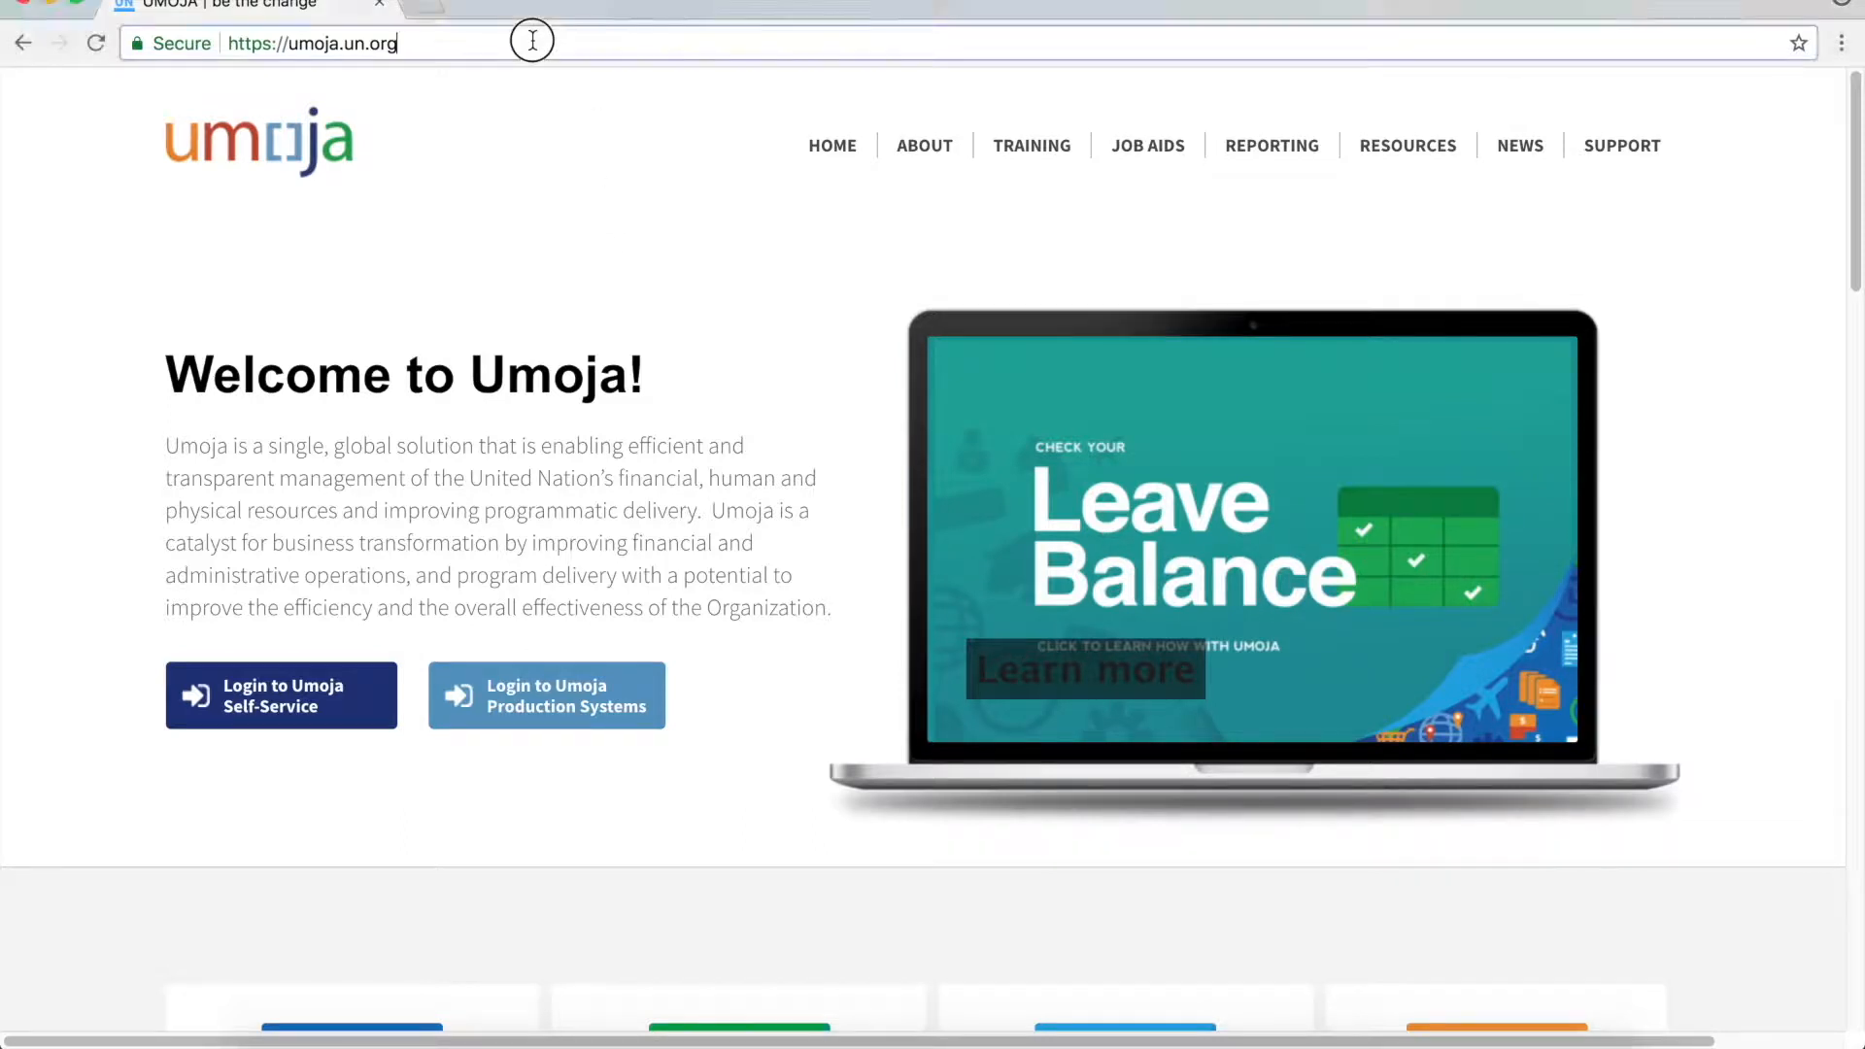
type("umoja")
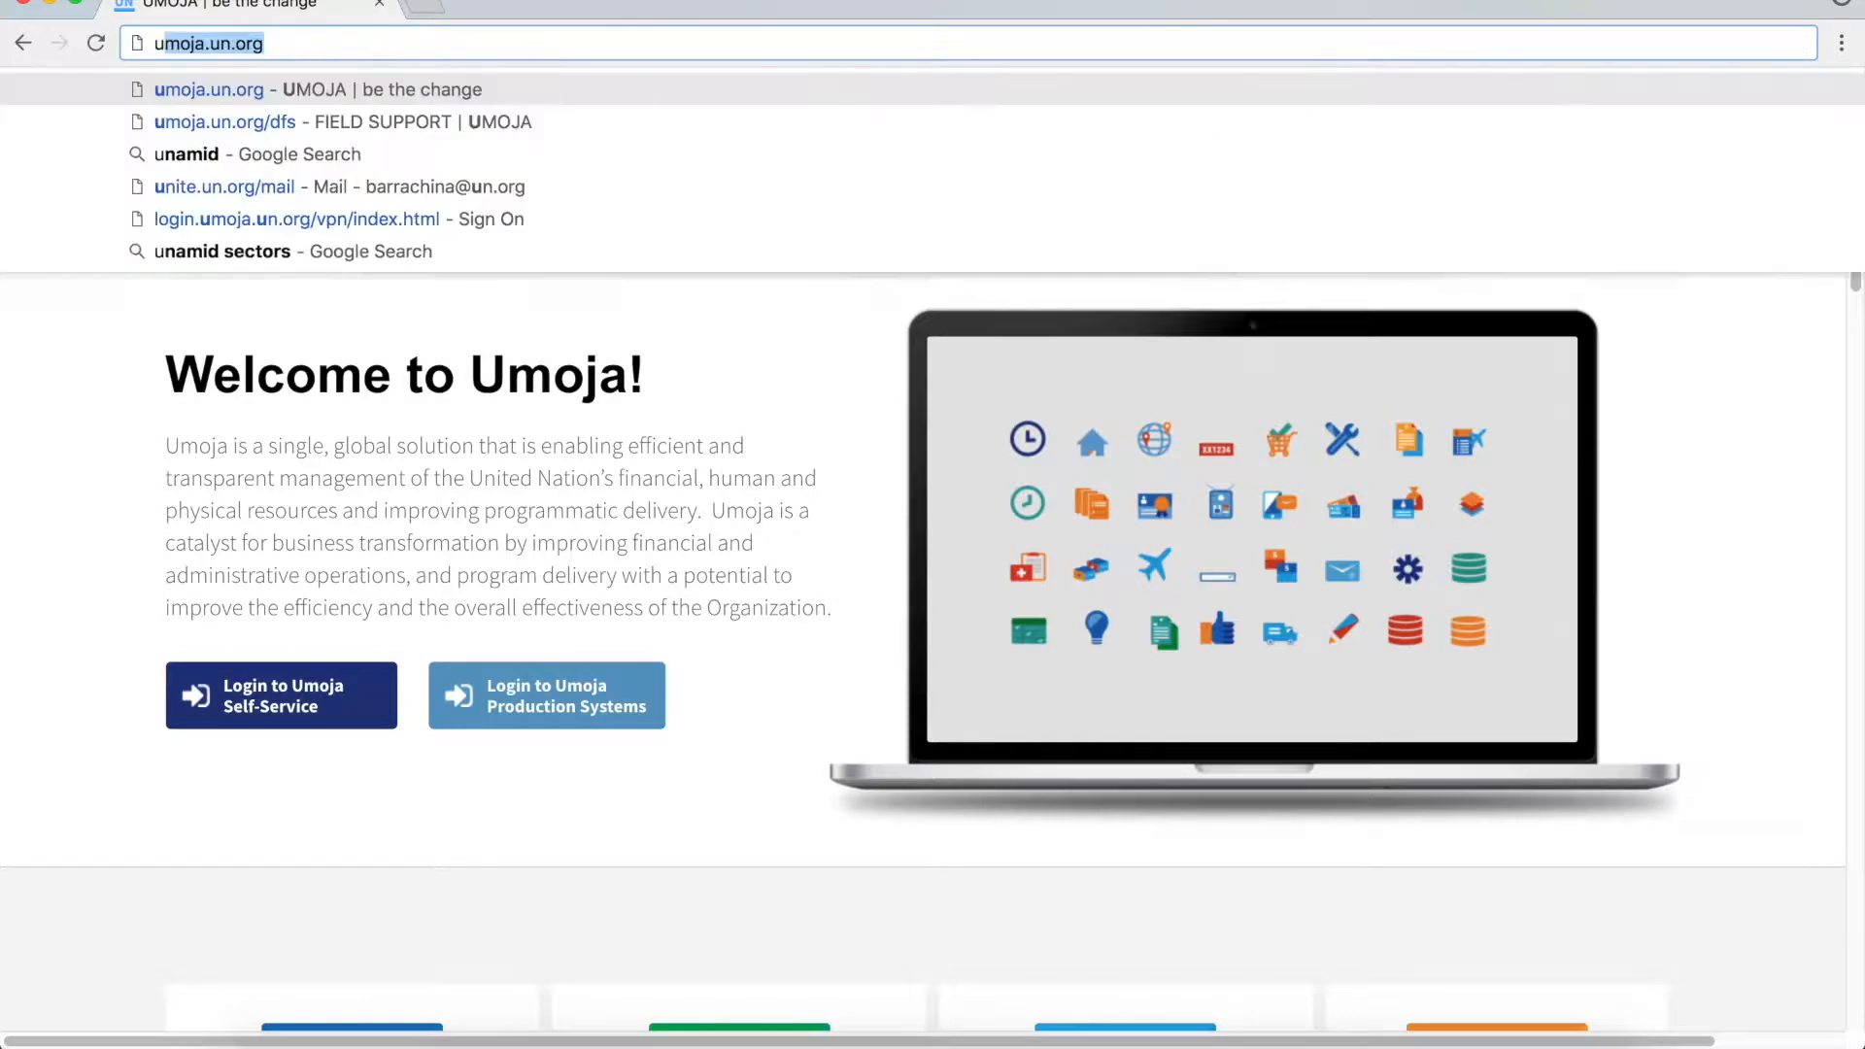
type(".un")
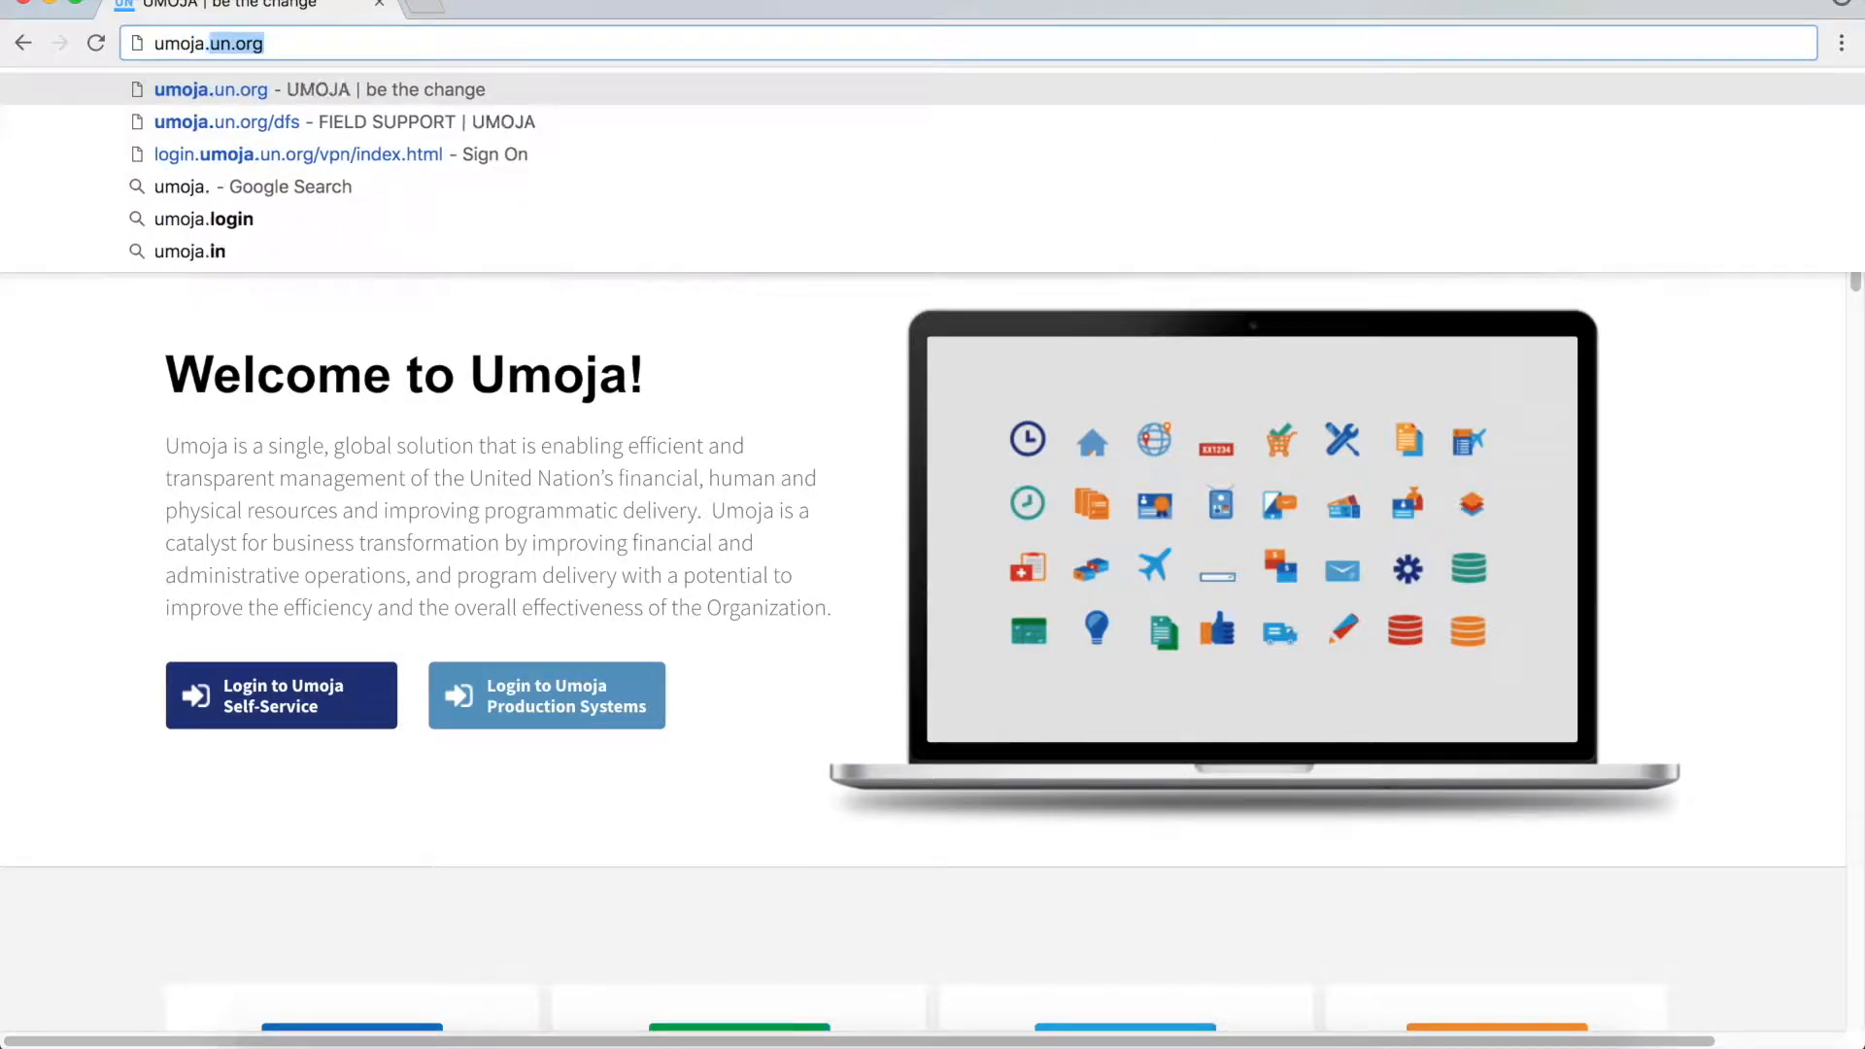
type(".org")
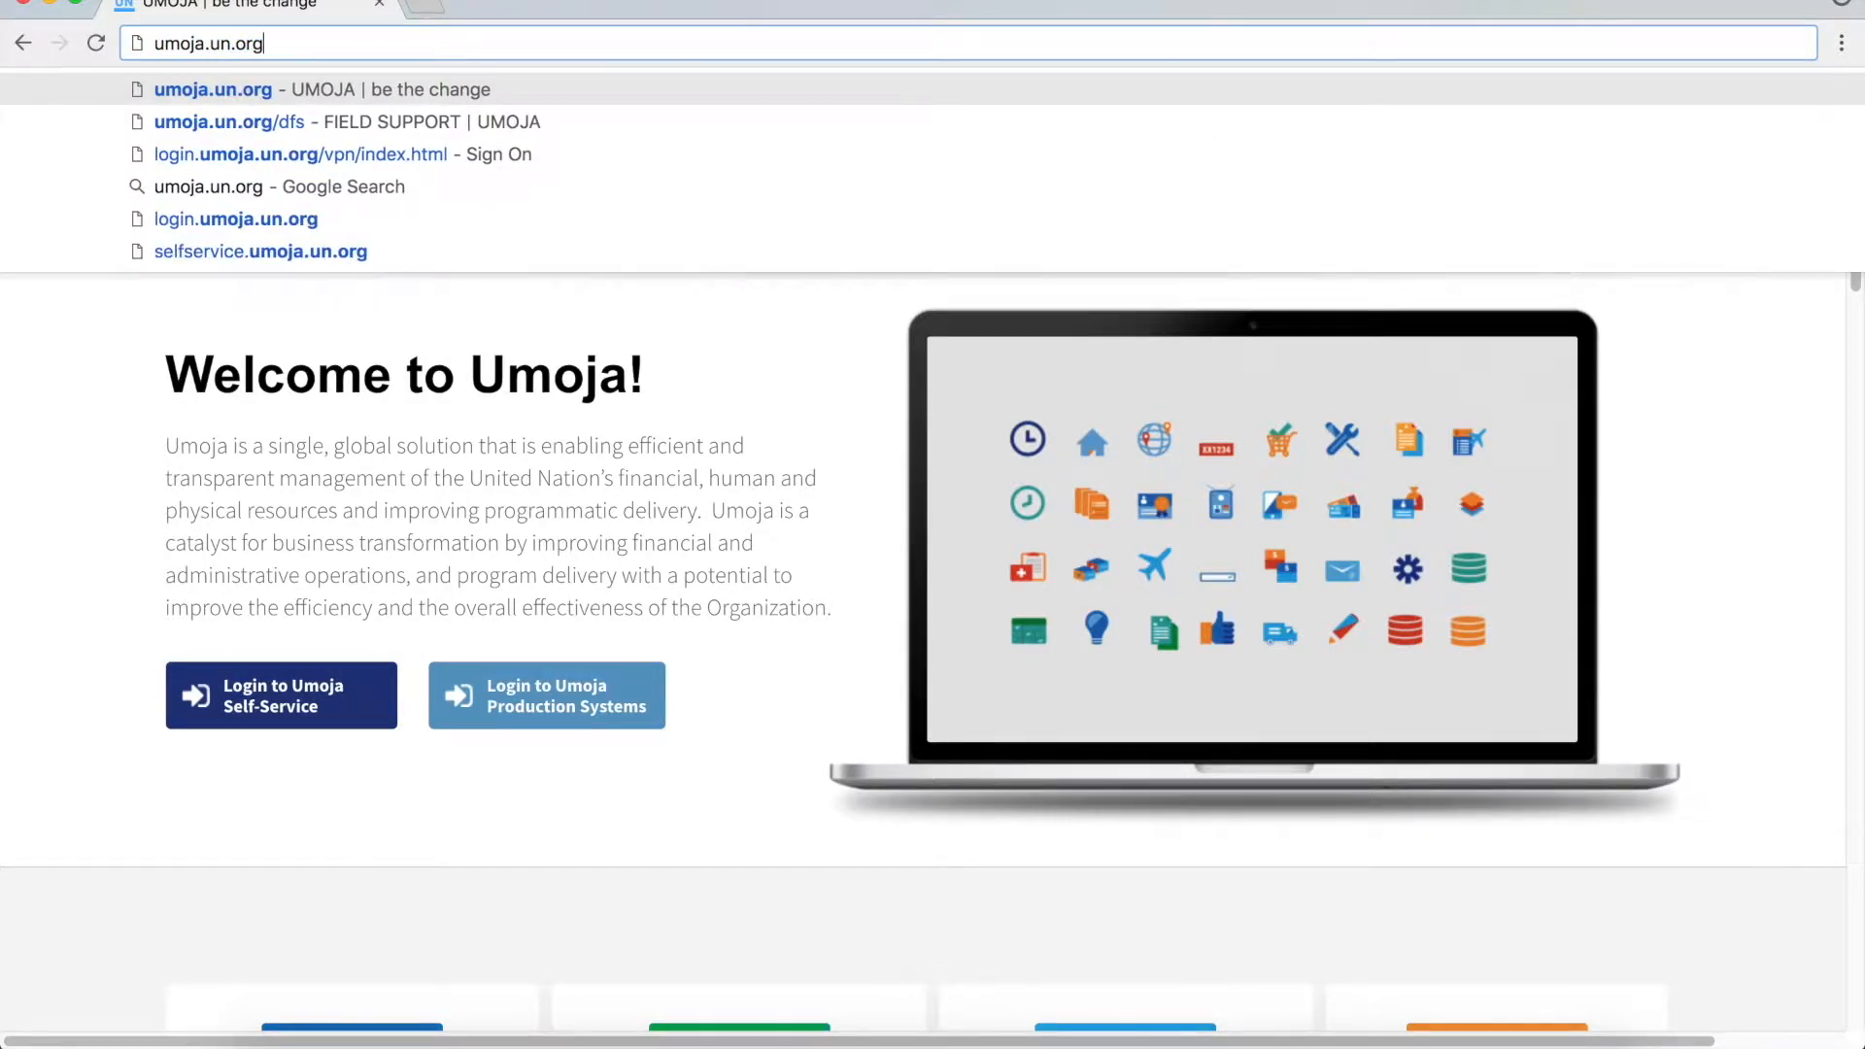
key("Return")
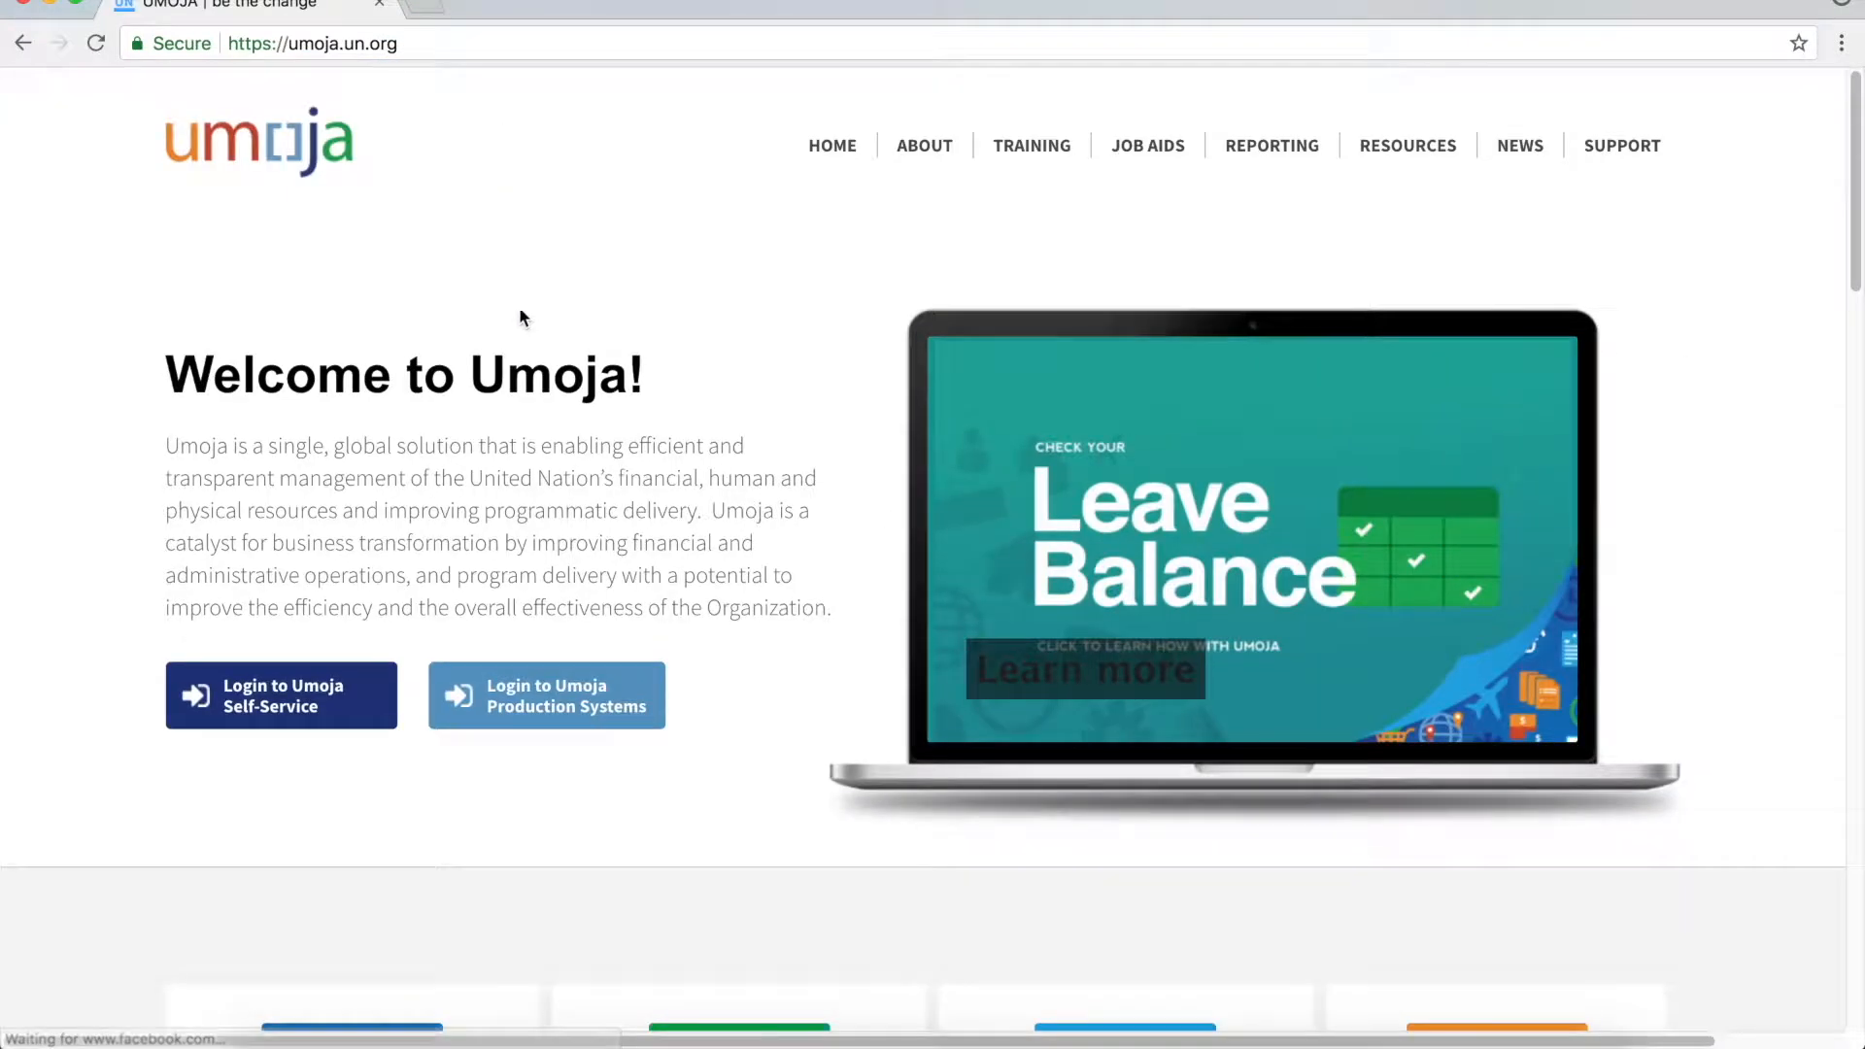
Open the login to Umoja Self-Service from the welcome page.
left_click_drag(668, 384, 116, 403)
left_click(112, 387)
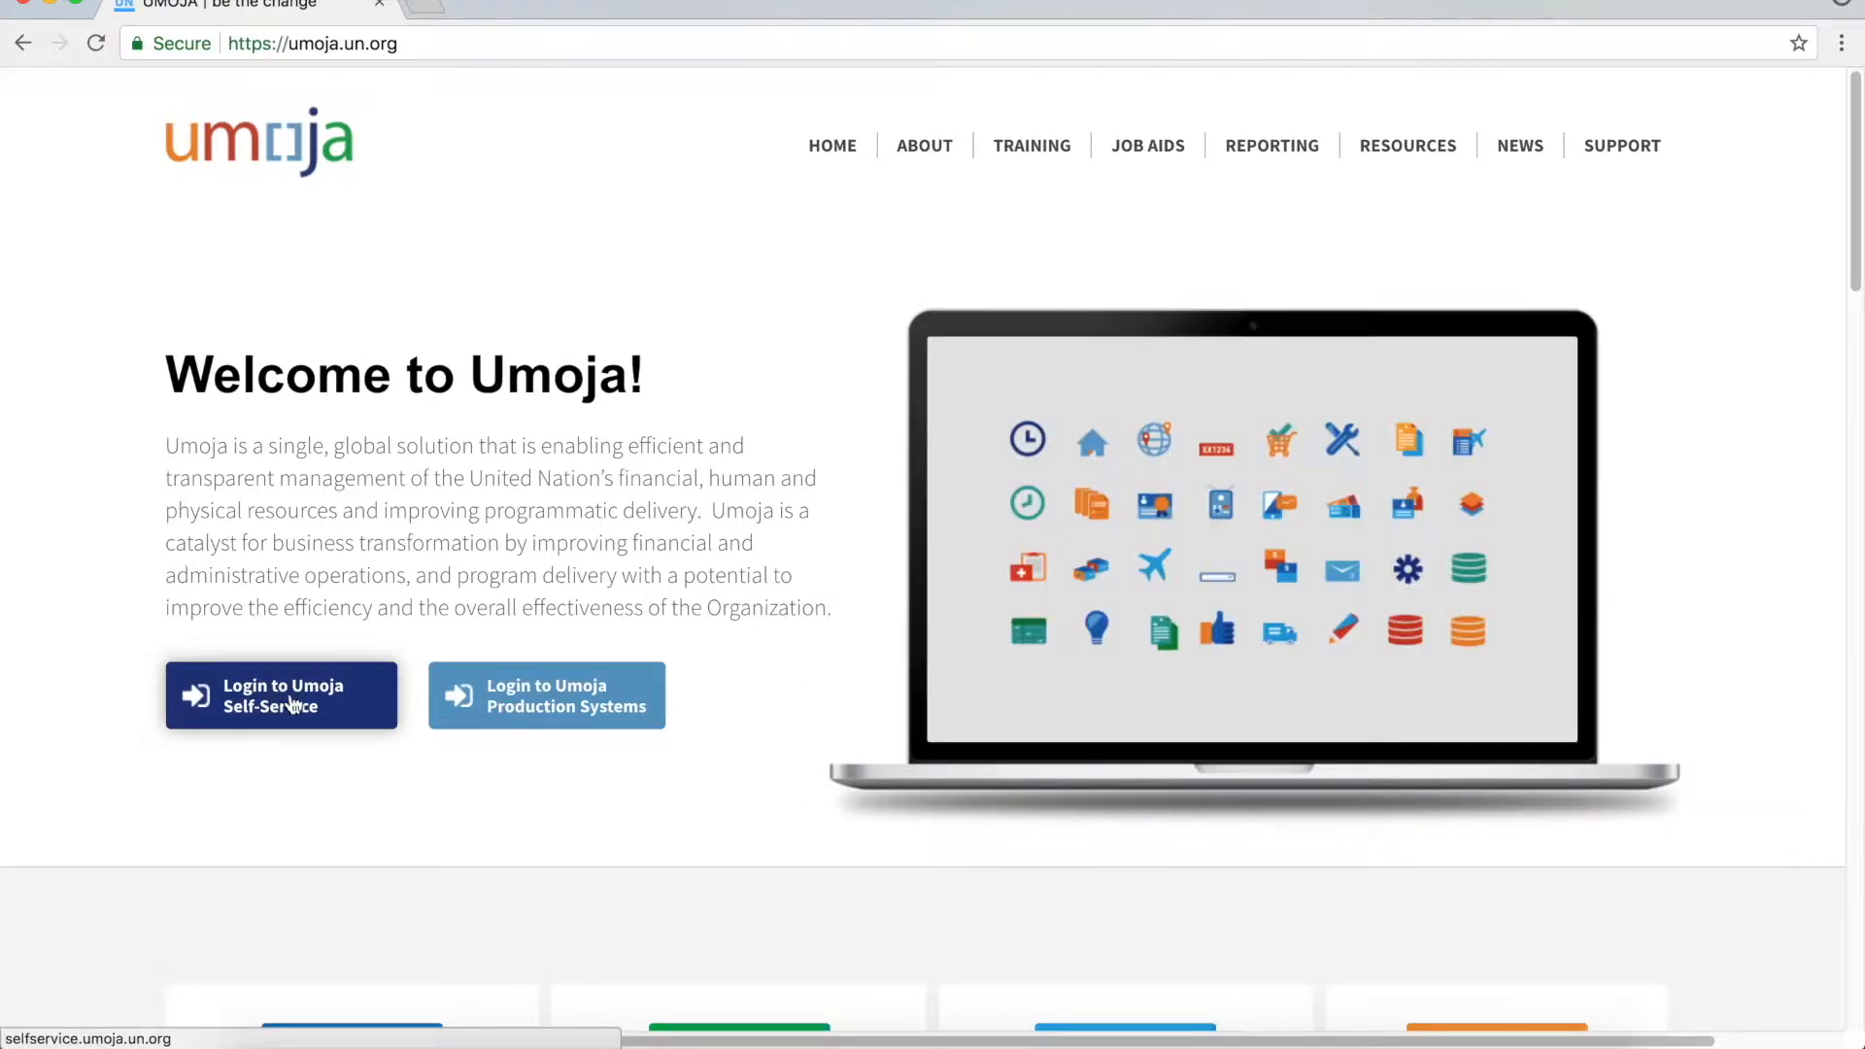
left_click(293, 698)
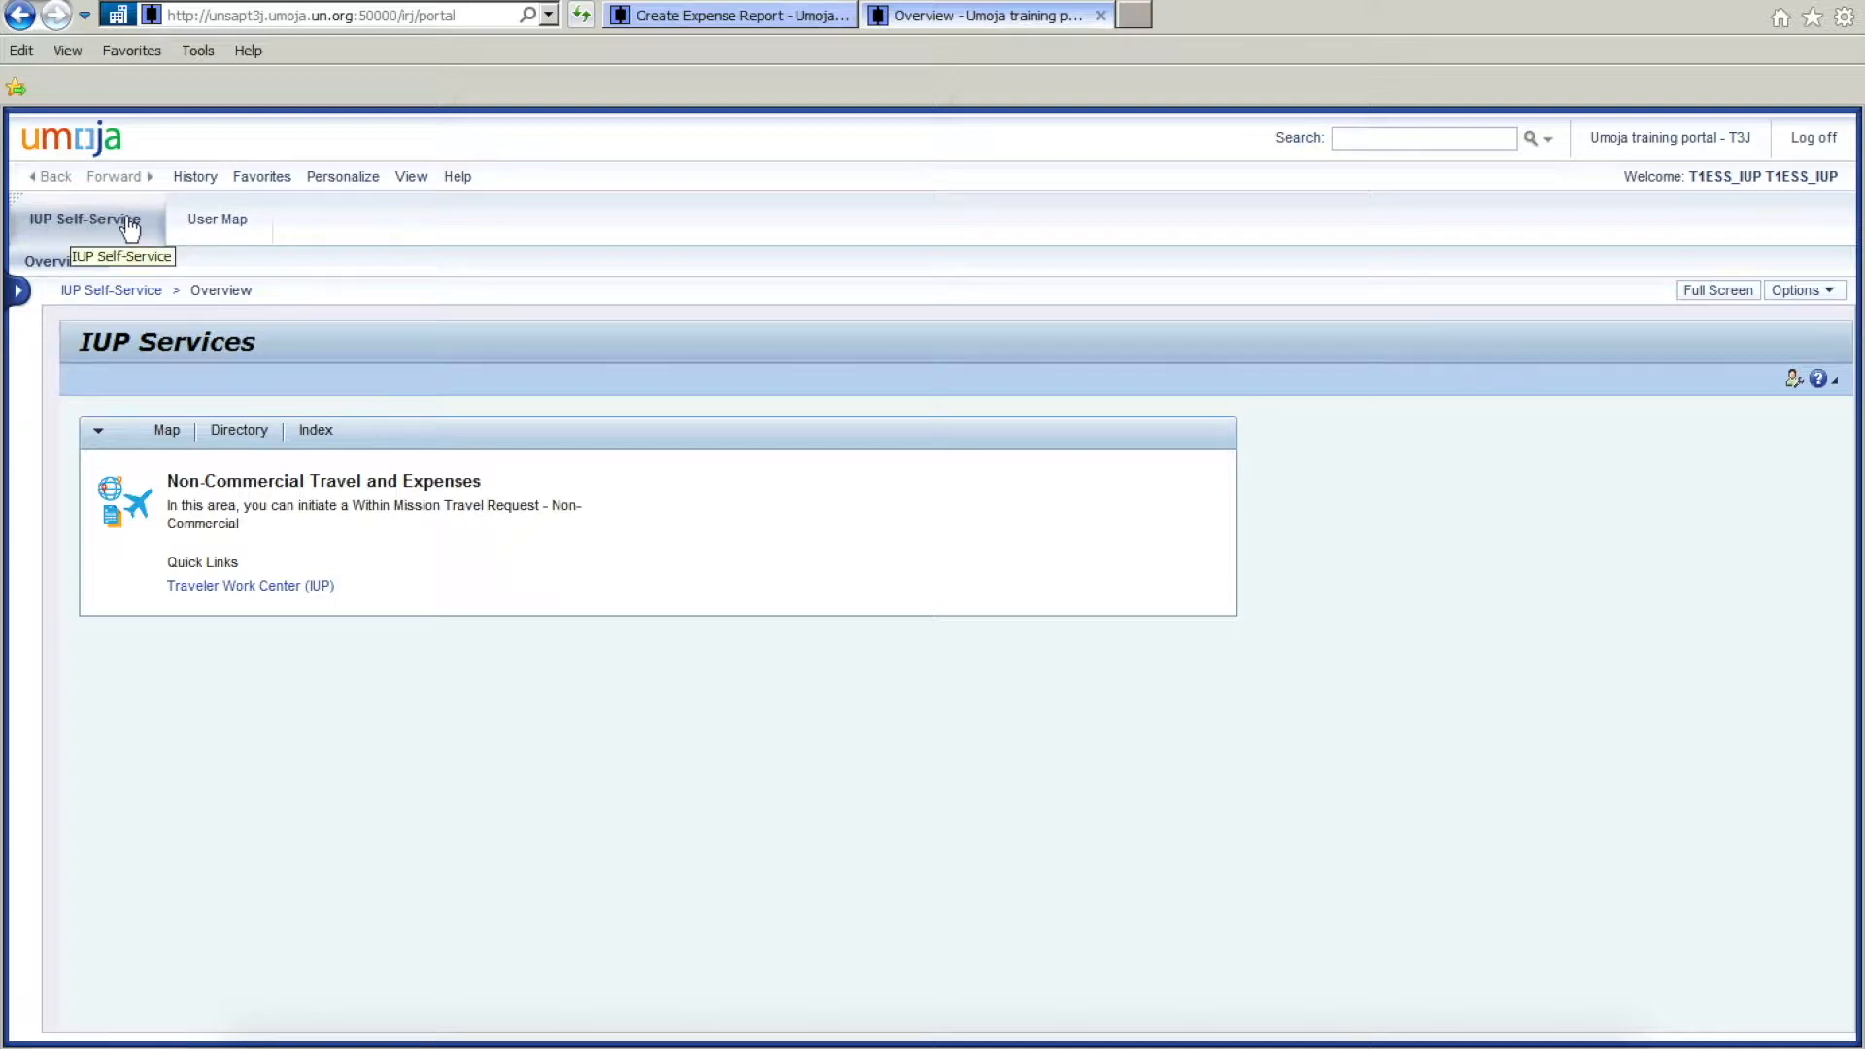
Open the Traveler Work Center (IUP) and start creating an expense report.
left_click(271, 588)
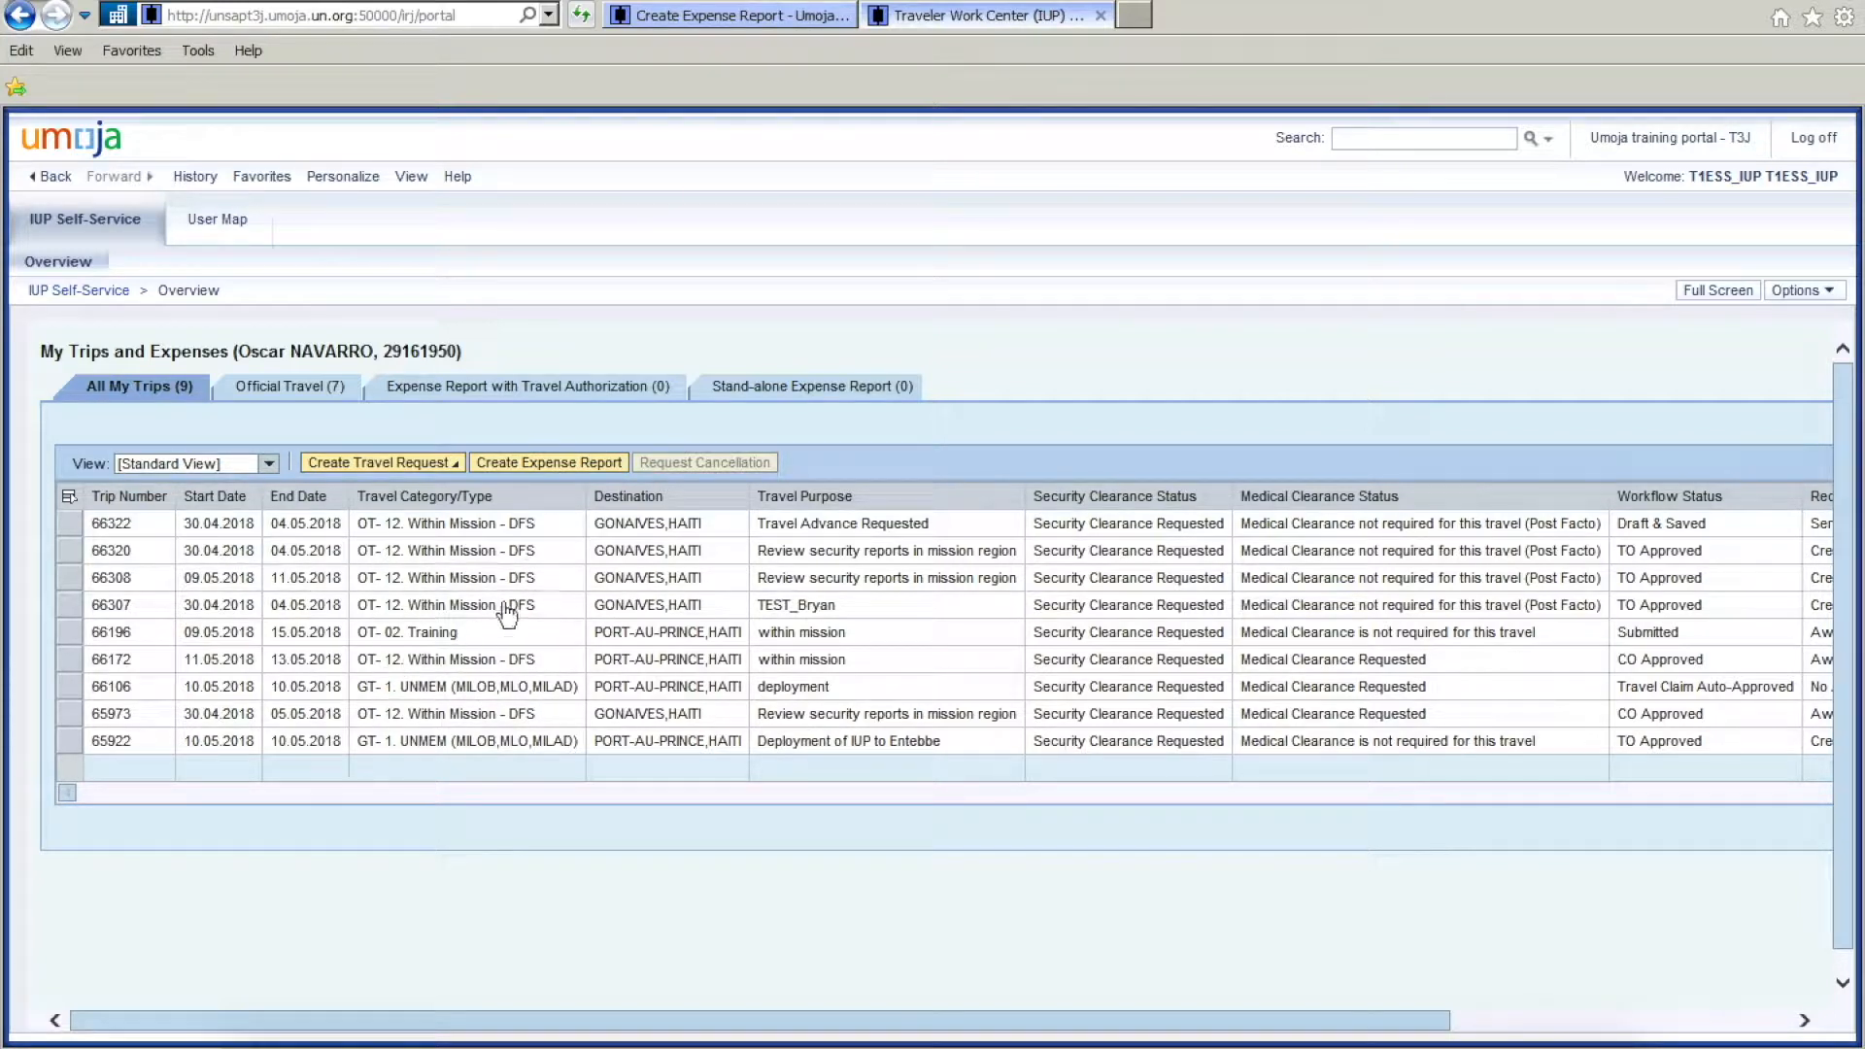
left_click(552, 464)
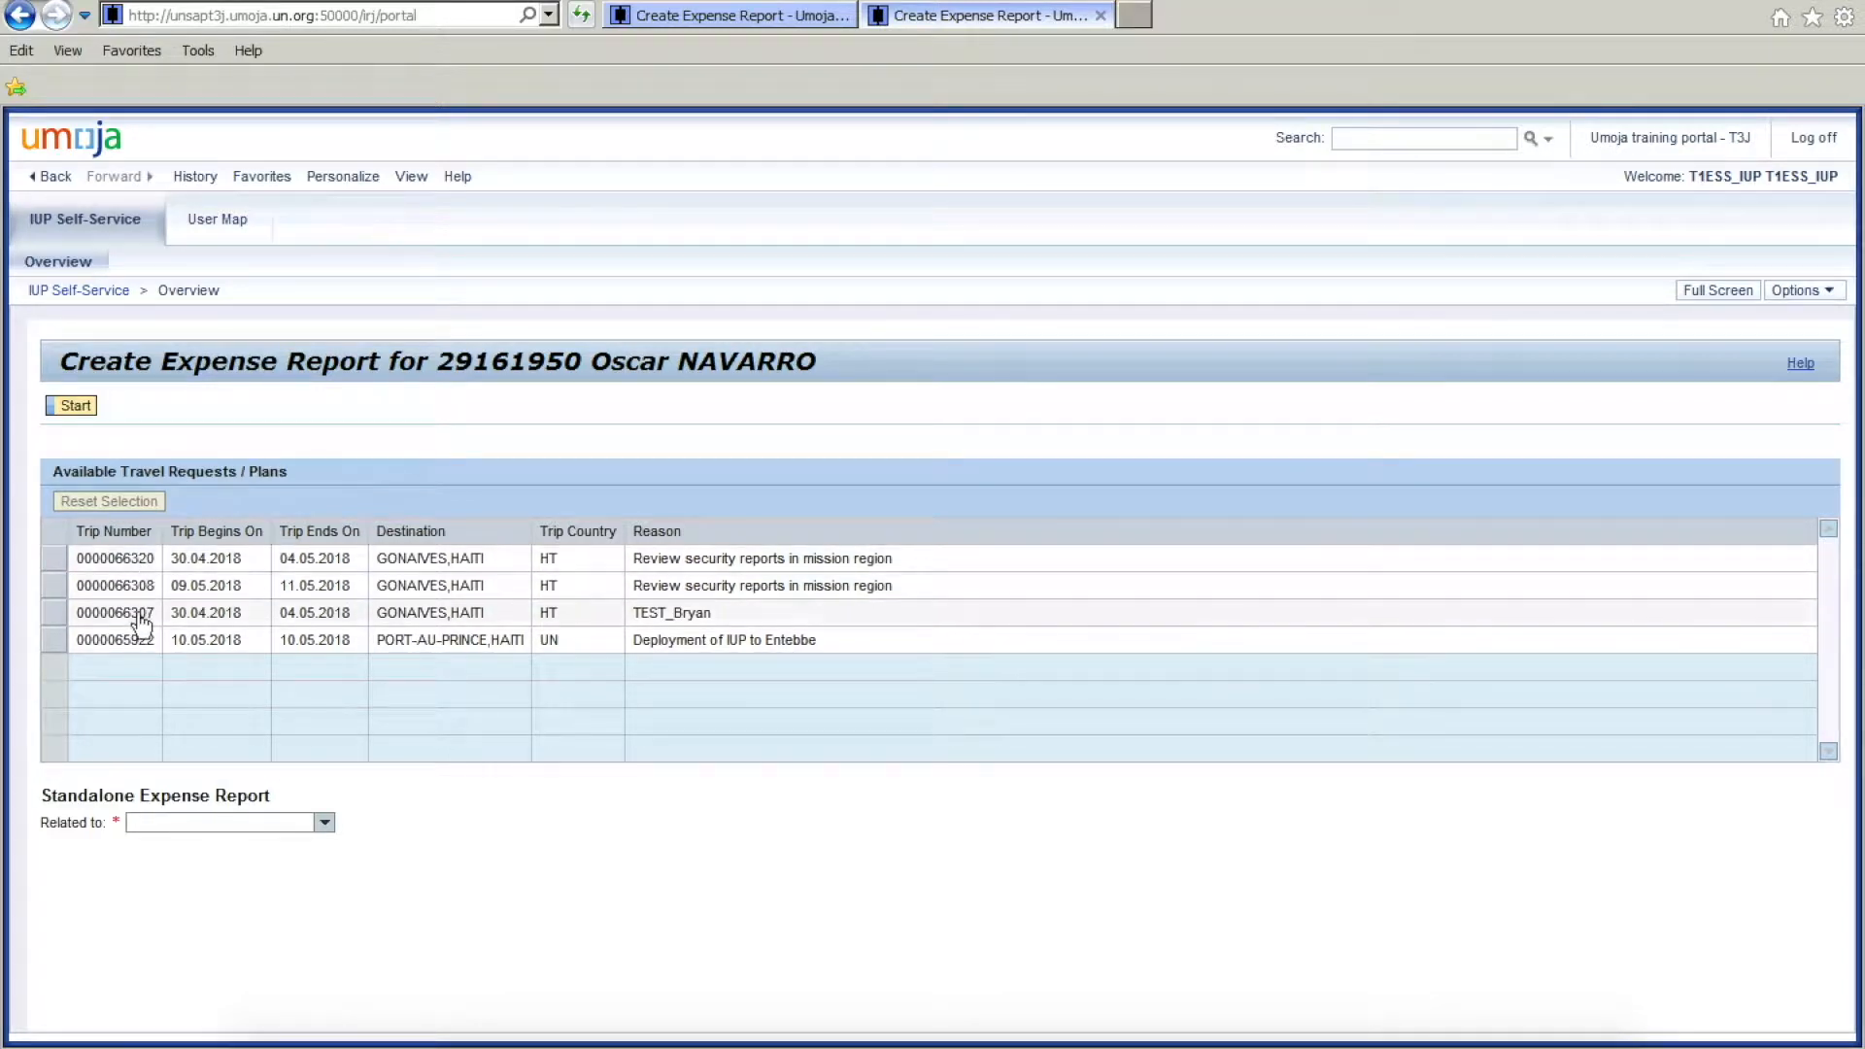
left_click(54, 612)
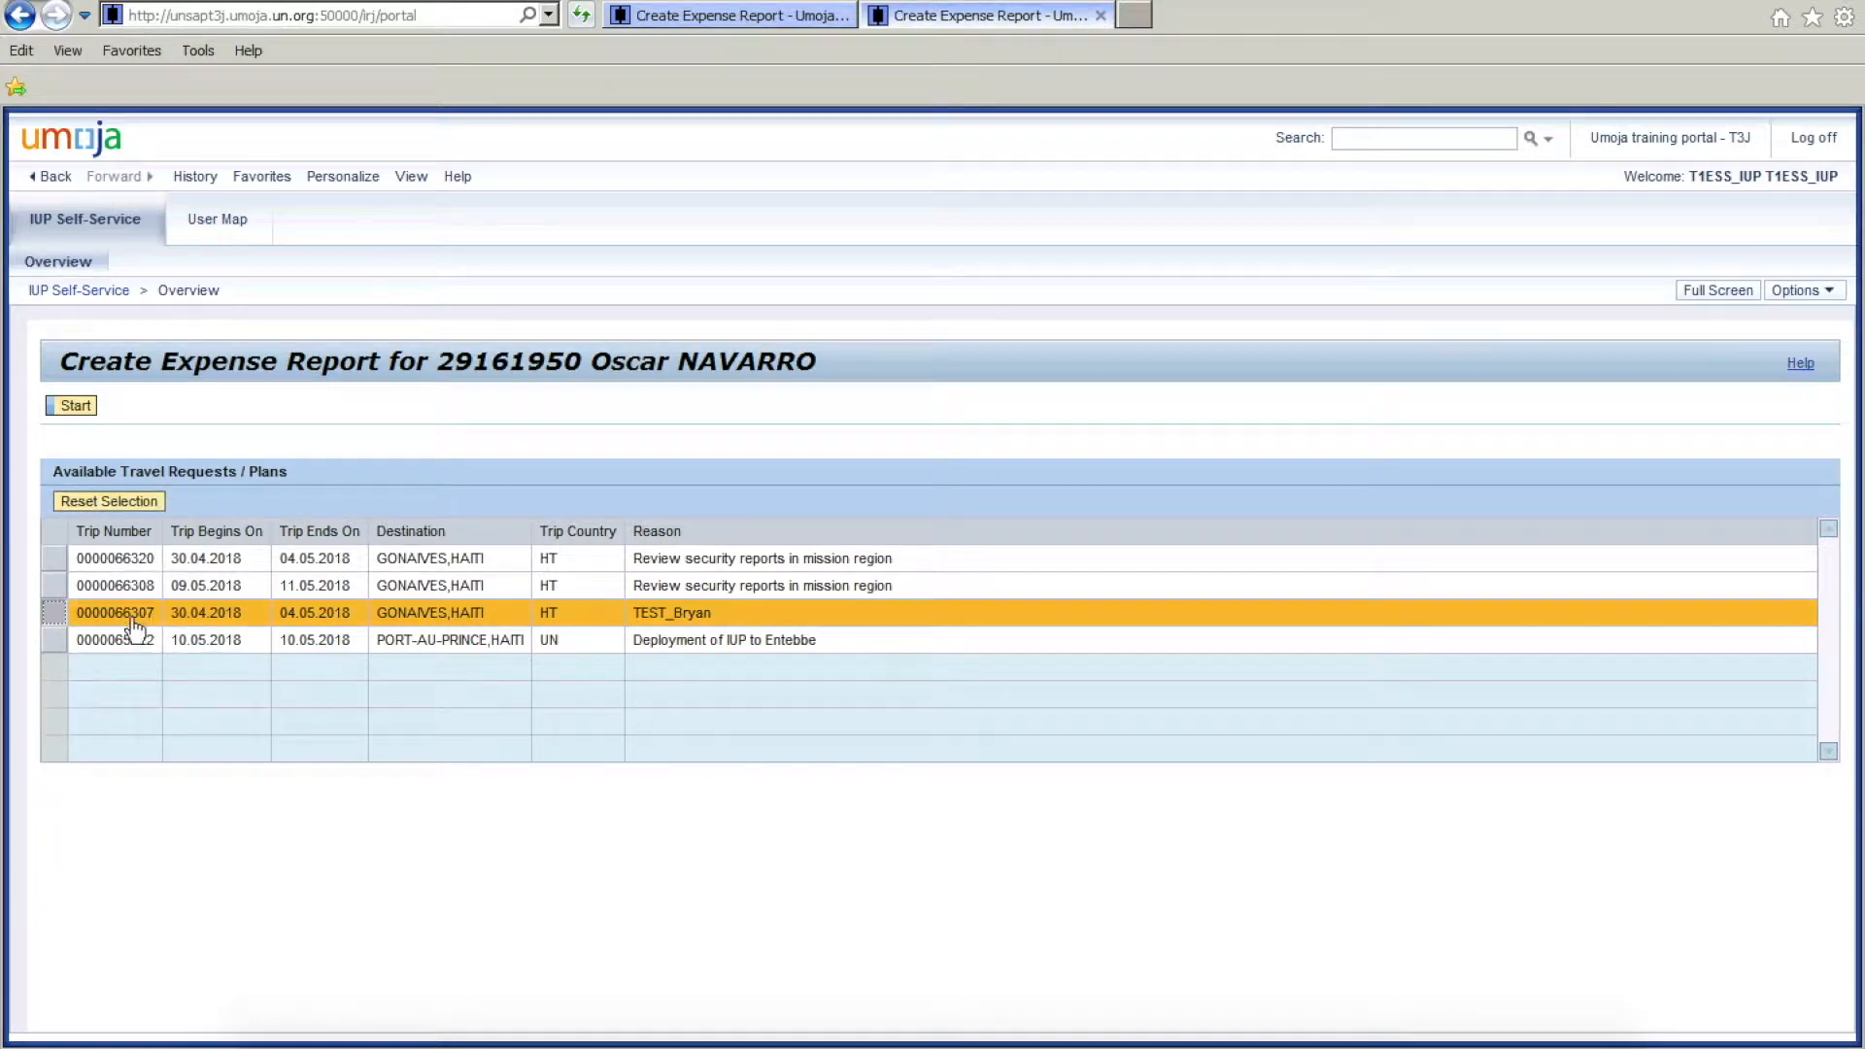
left_click(53, 559)
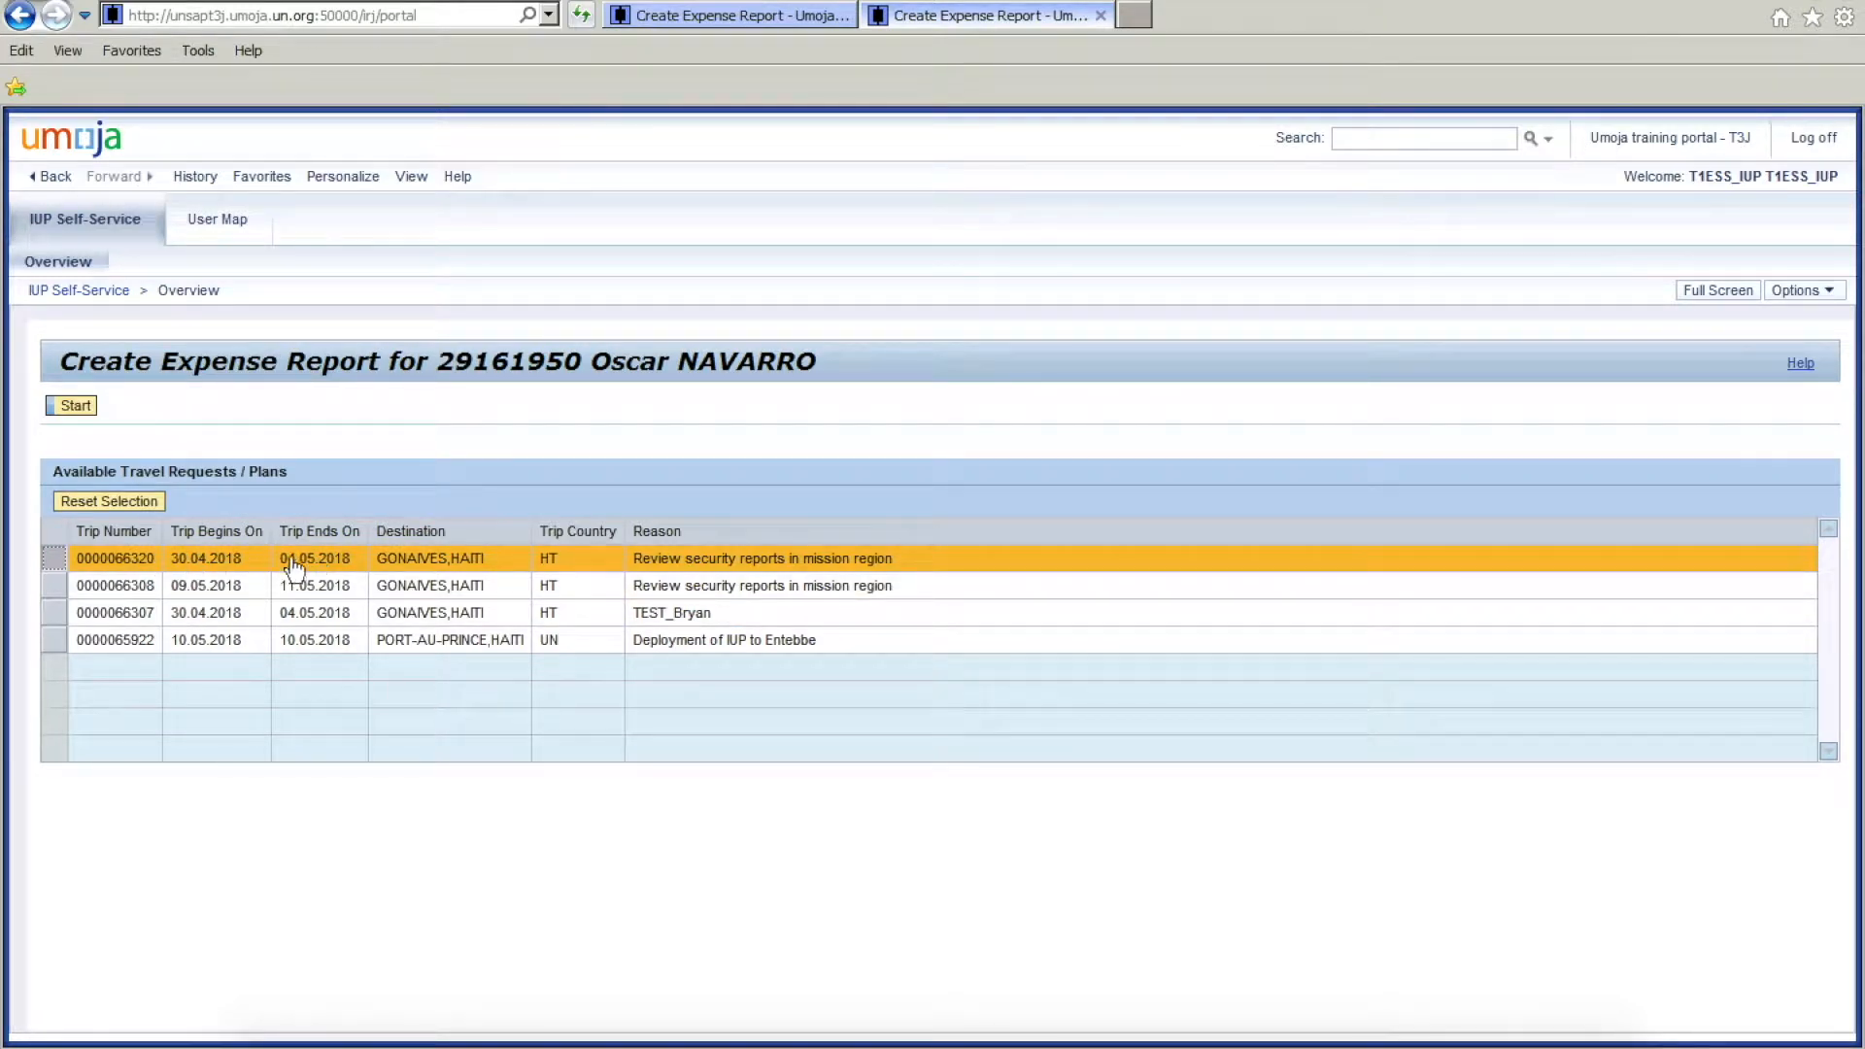
left_click(55, 561)
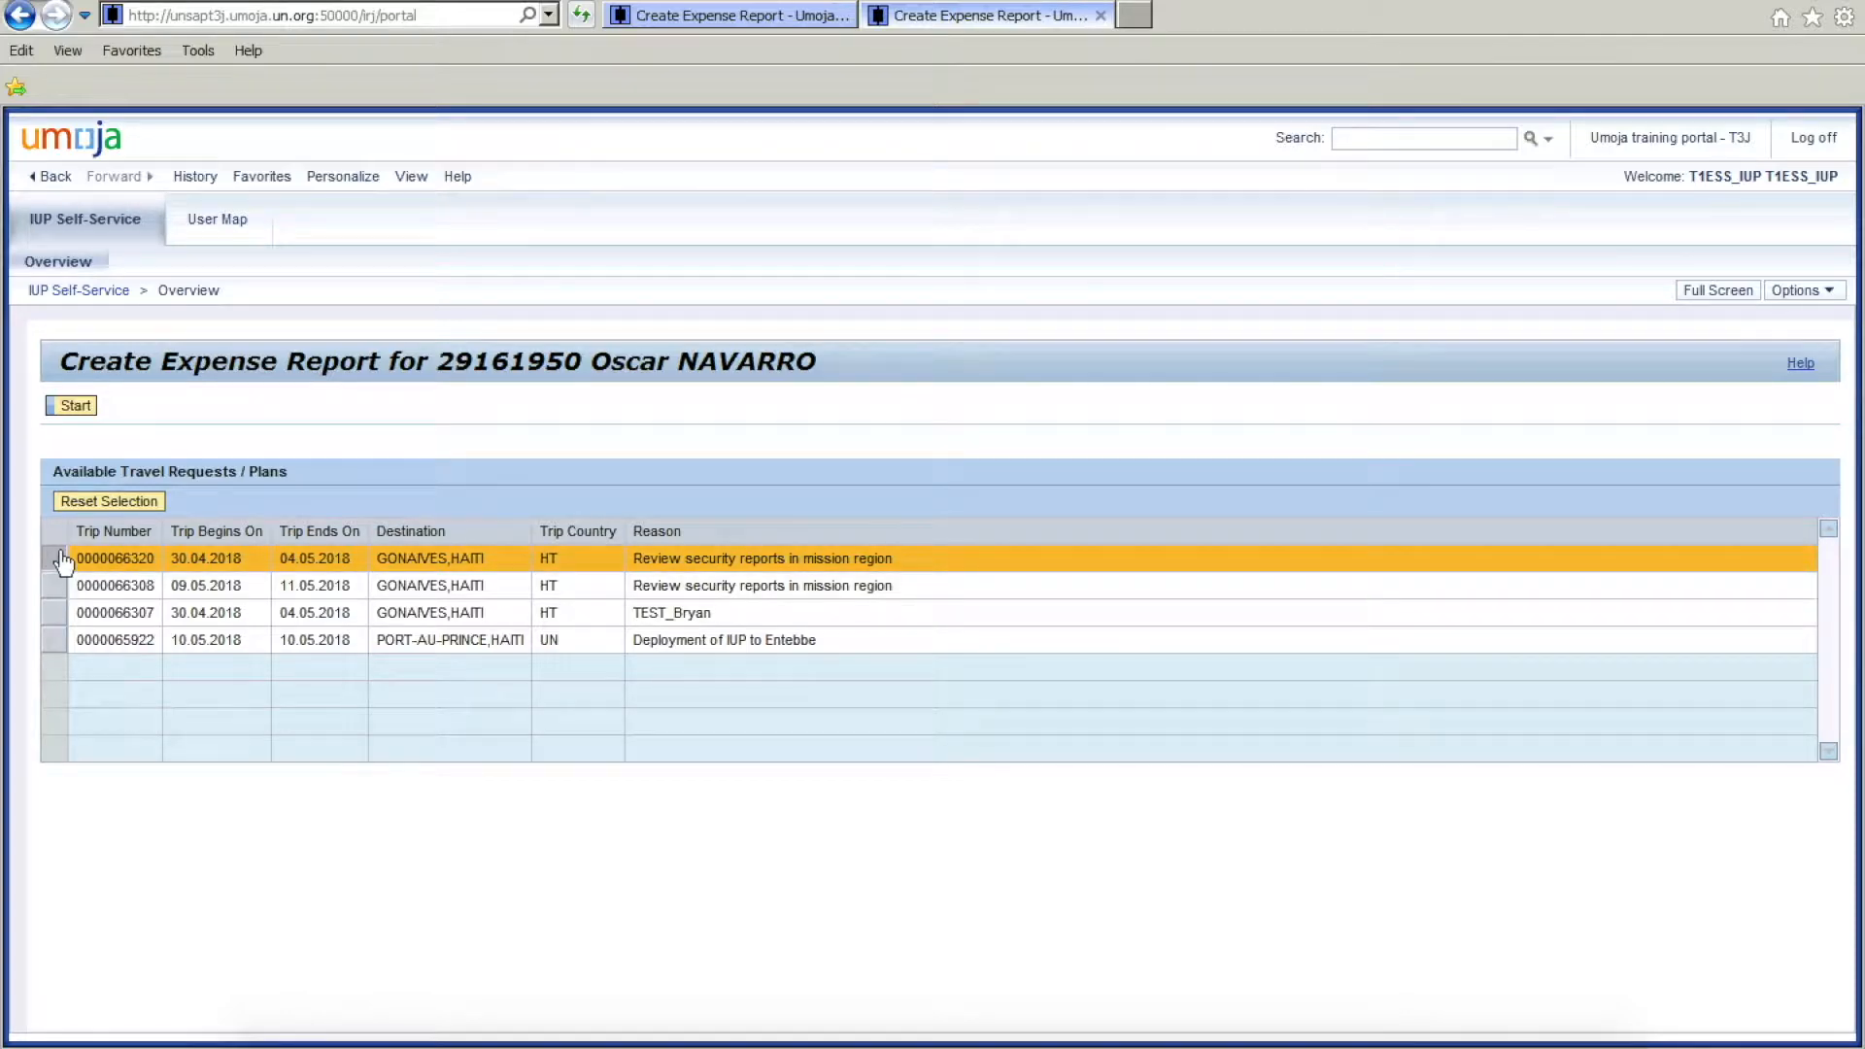
left_click(126, 506)
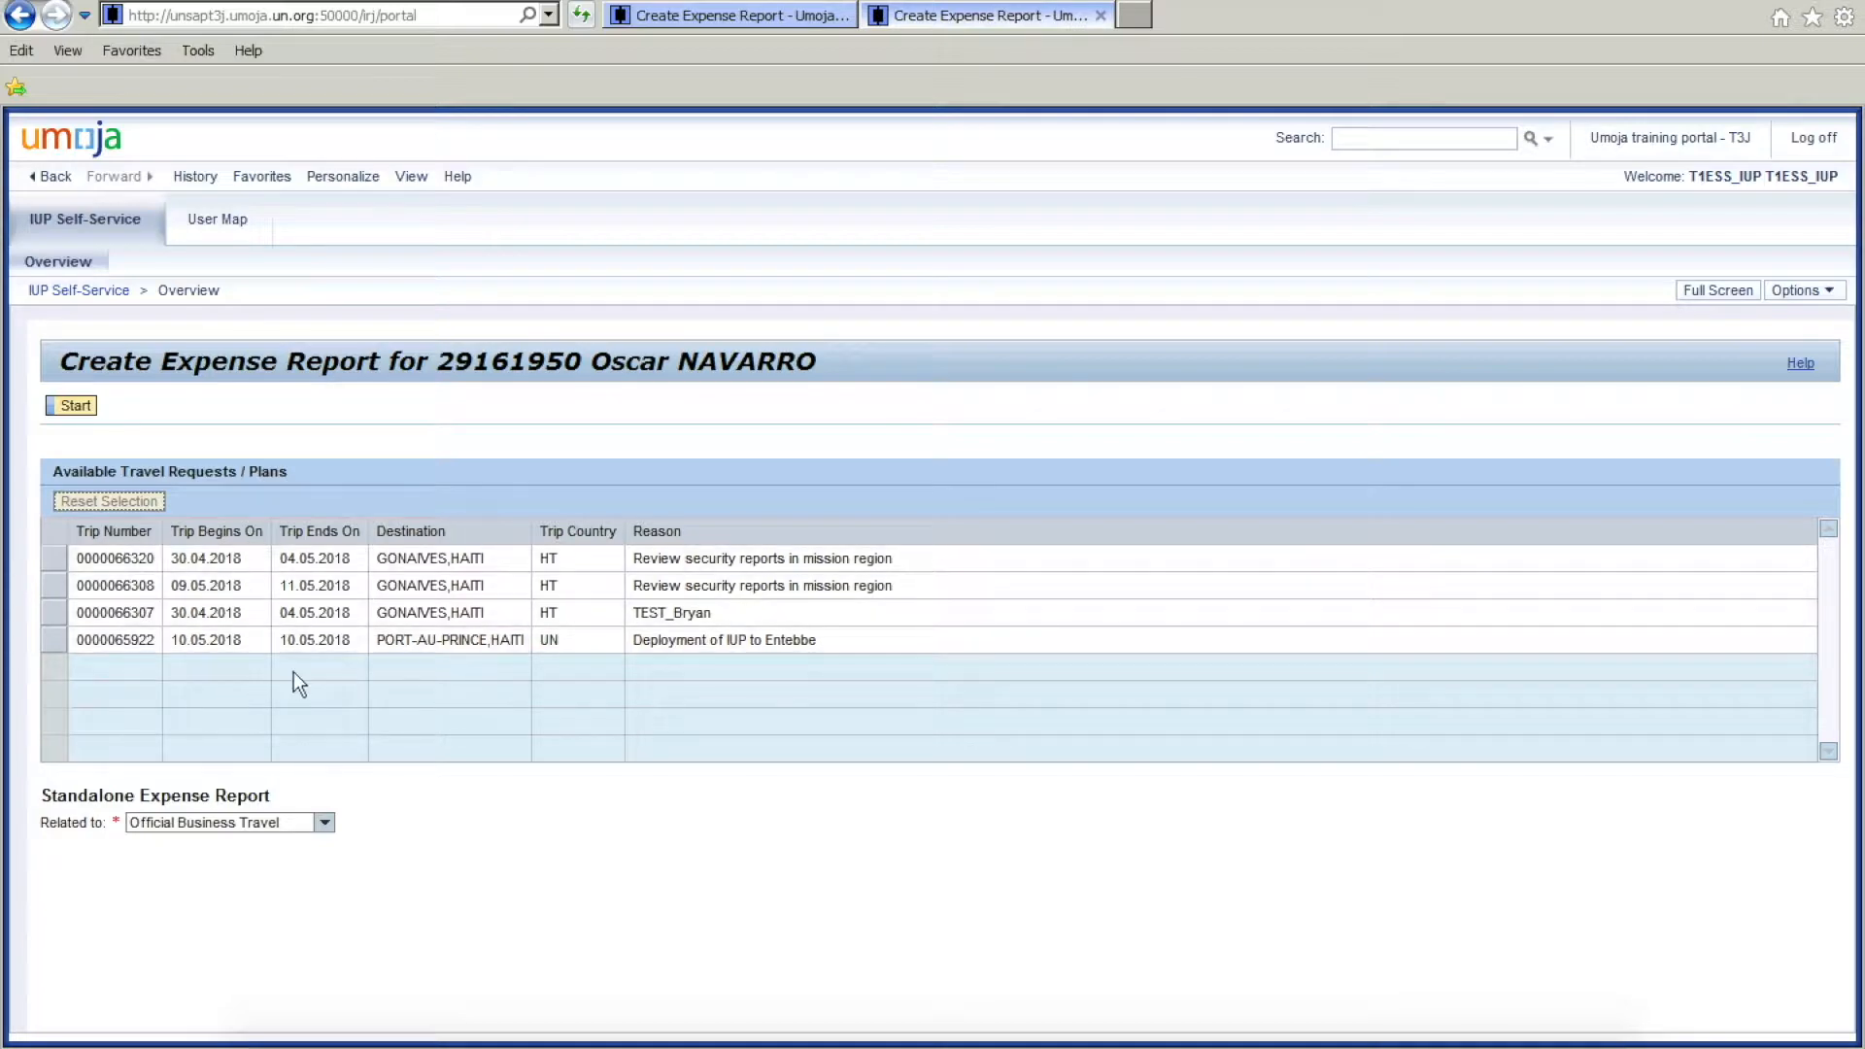
Clear the Related to selection of the standalone expense report.
left_click_drag(46, 793, 312, 790)
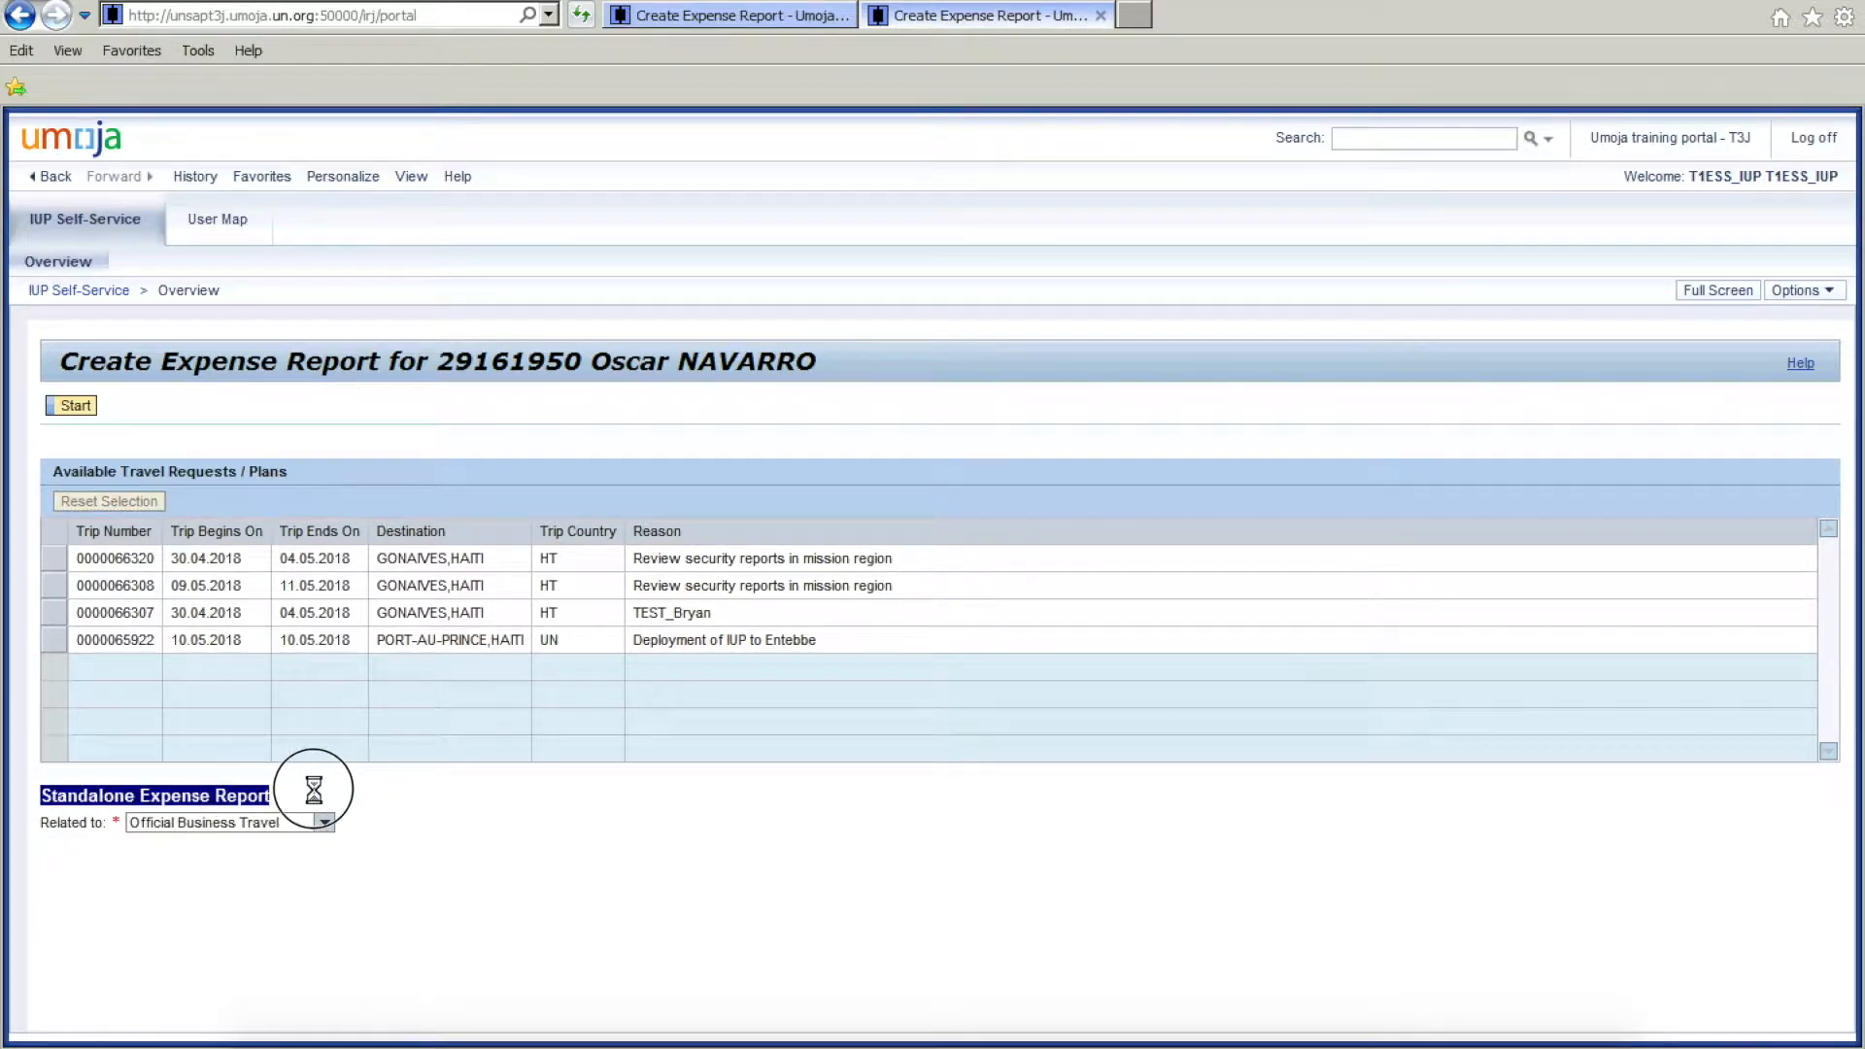
left_click(426, 795)
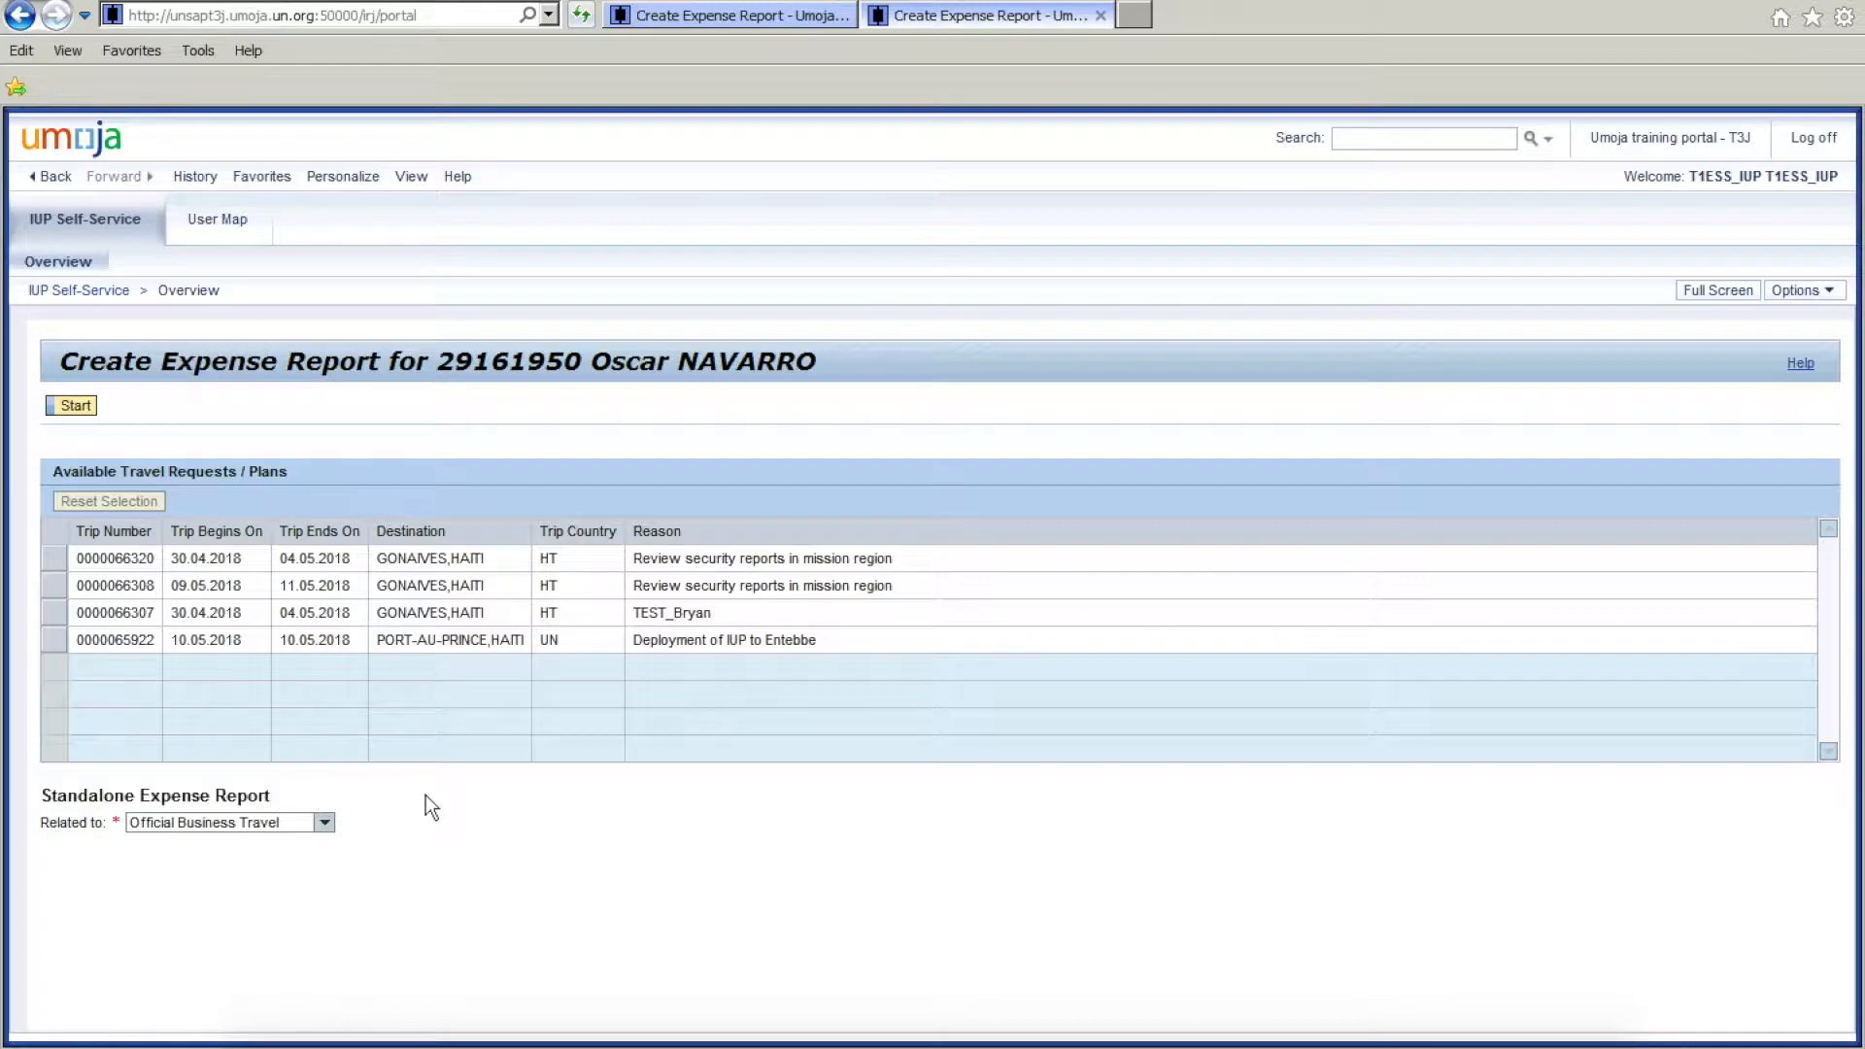
left_click(326, 826)
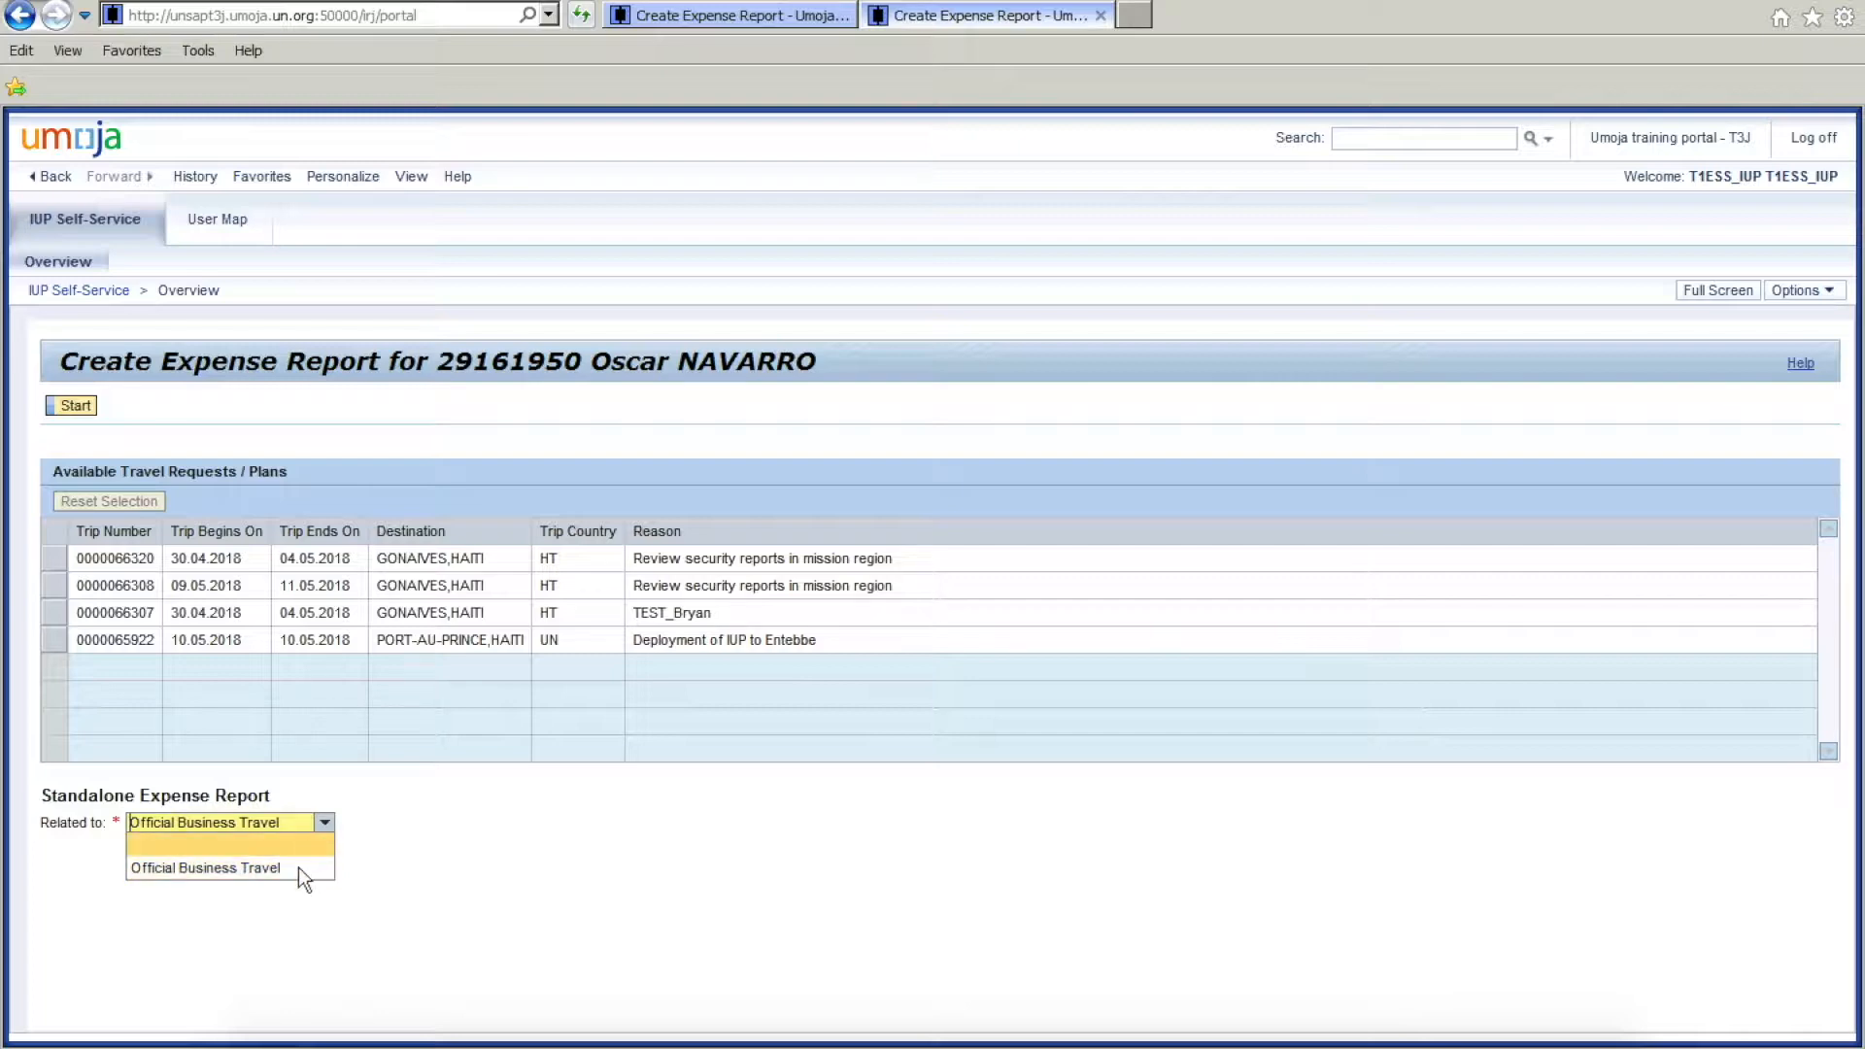
left_click(311, 847)
left_click(324, 822)
left_click(388, 827)
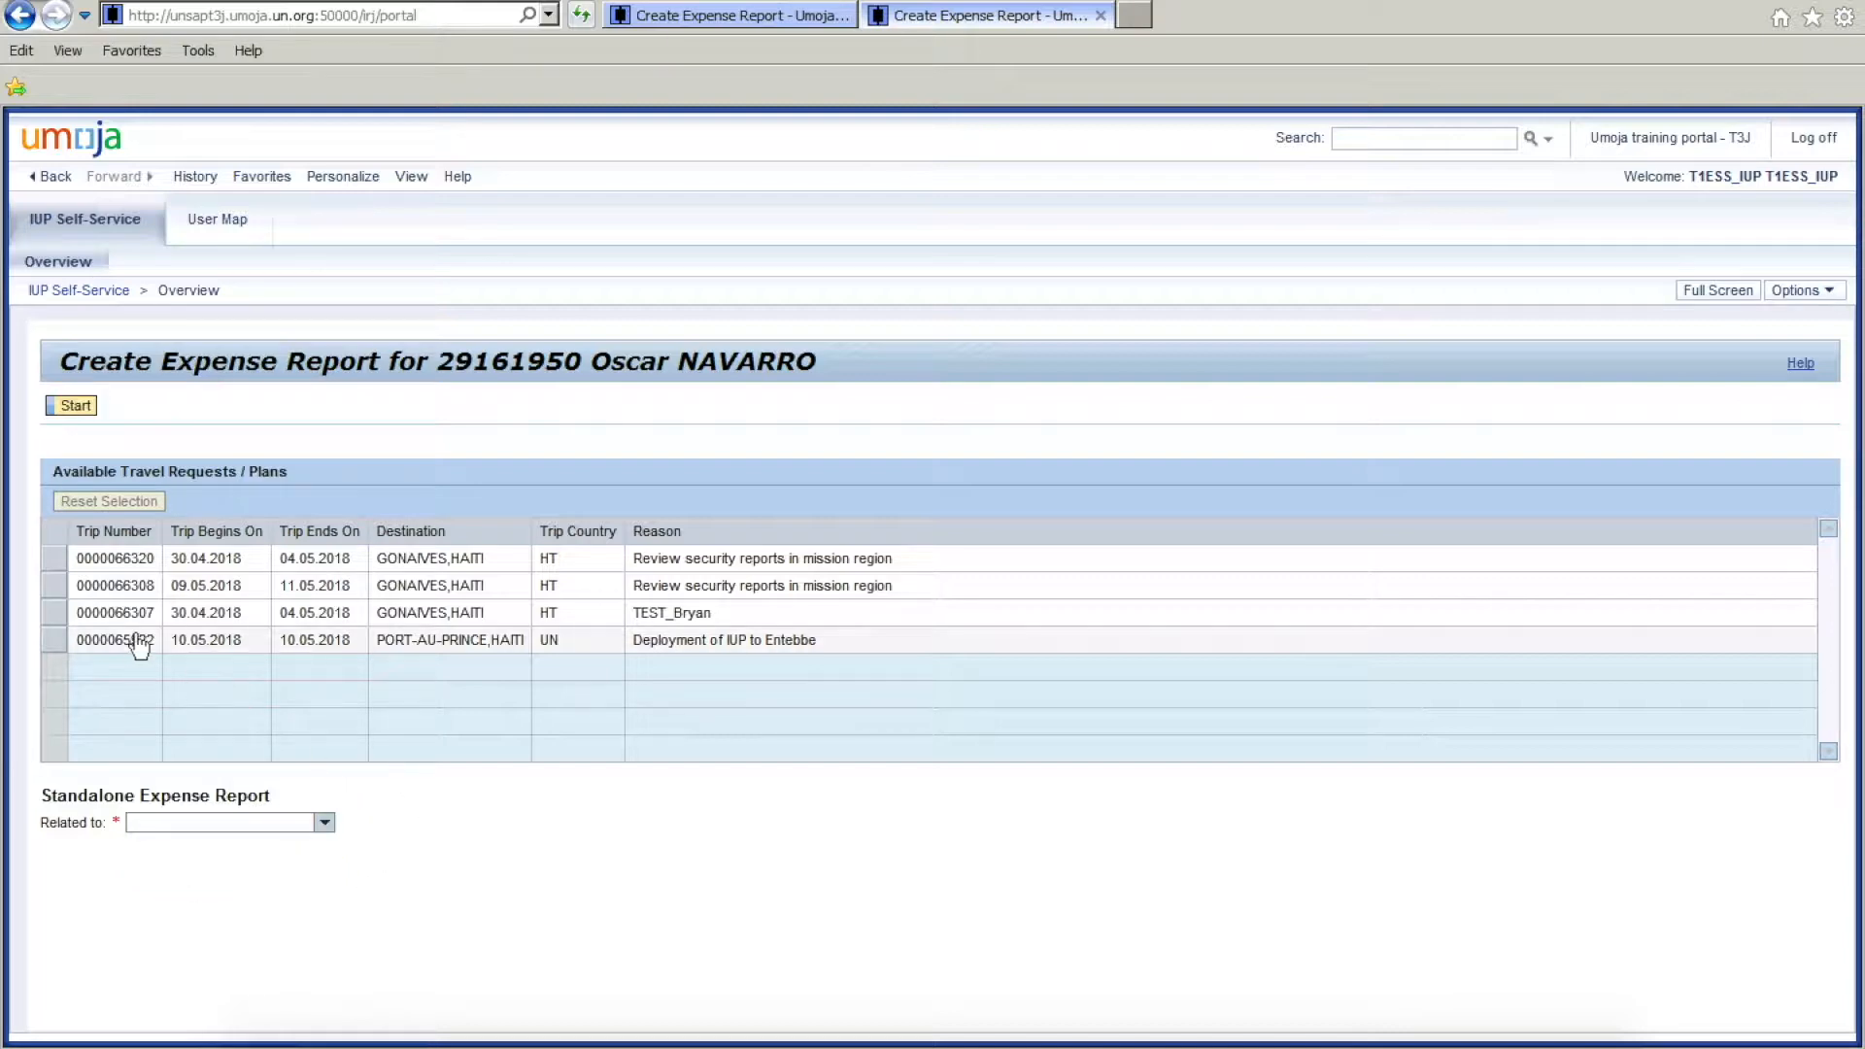
Start the expense report for the 30.04.2018 to 04.05.2018 Gonaives trip with the reason "Review security reports in mission region".
left_click(55, 565)
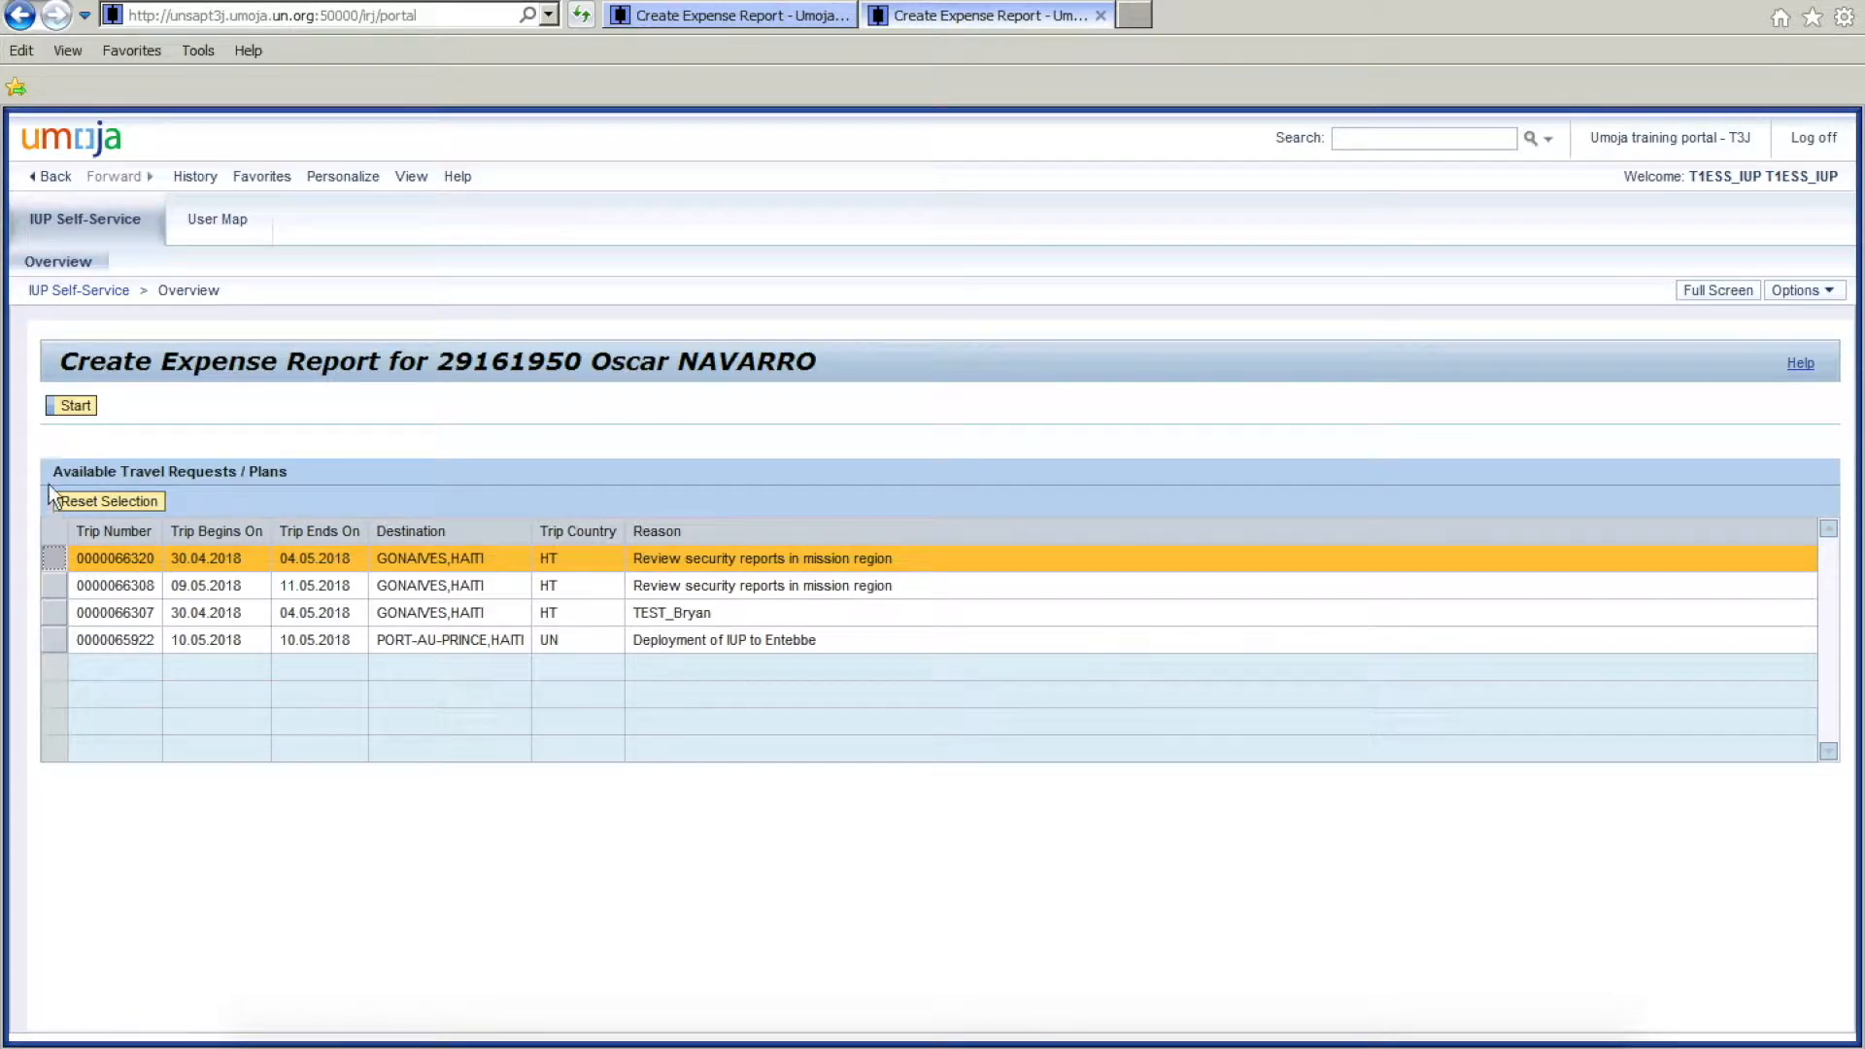
left_click(73, 408)
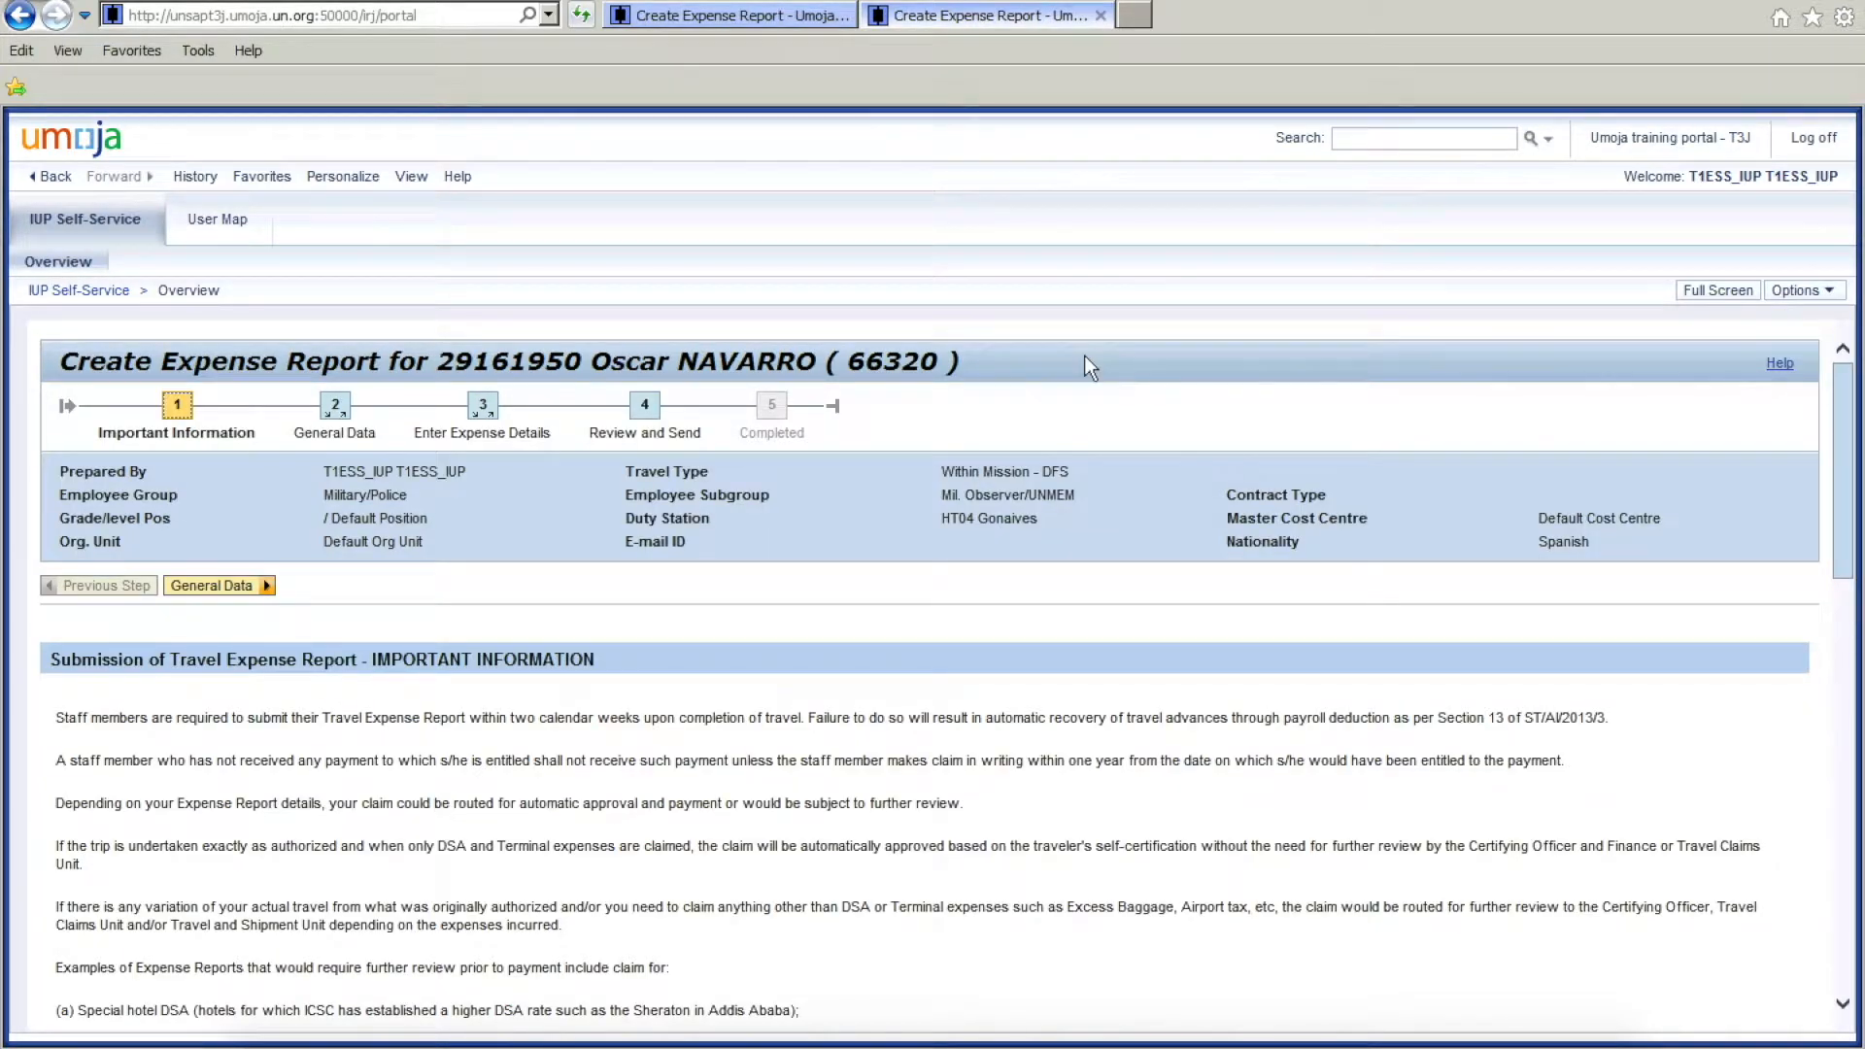
scroll(1084, 367, "down", 1)
scroll(1086, 367, "up", 1)
left_click_drag(158, 362, 382, 365)
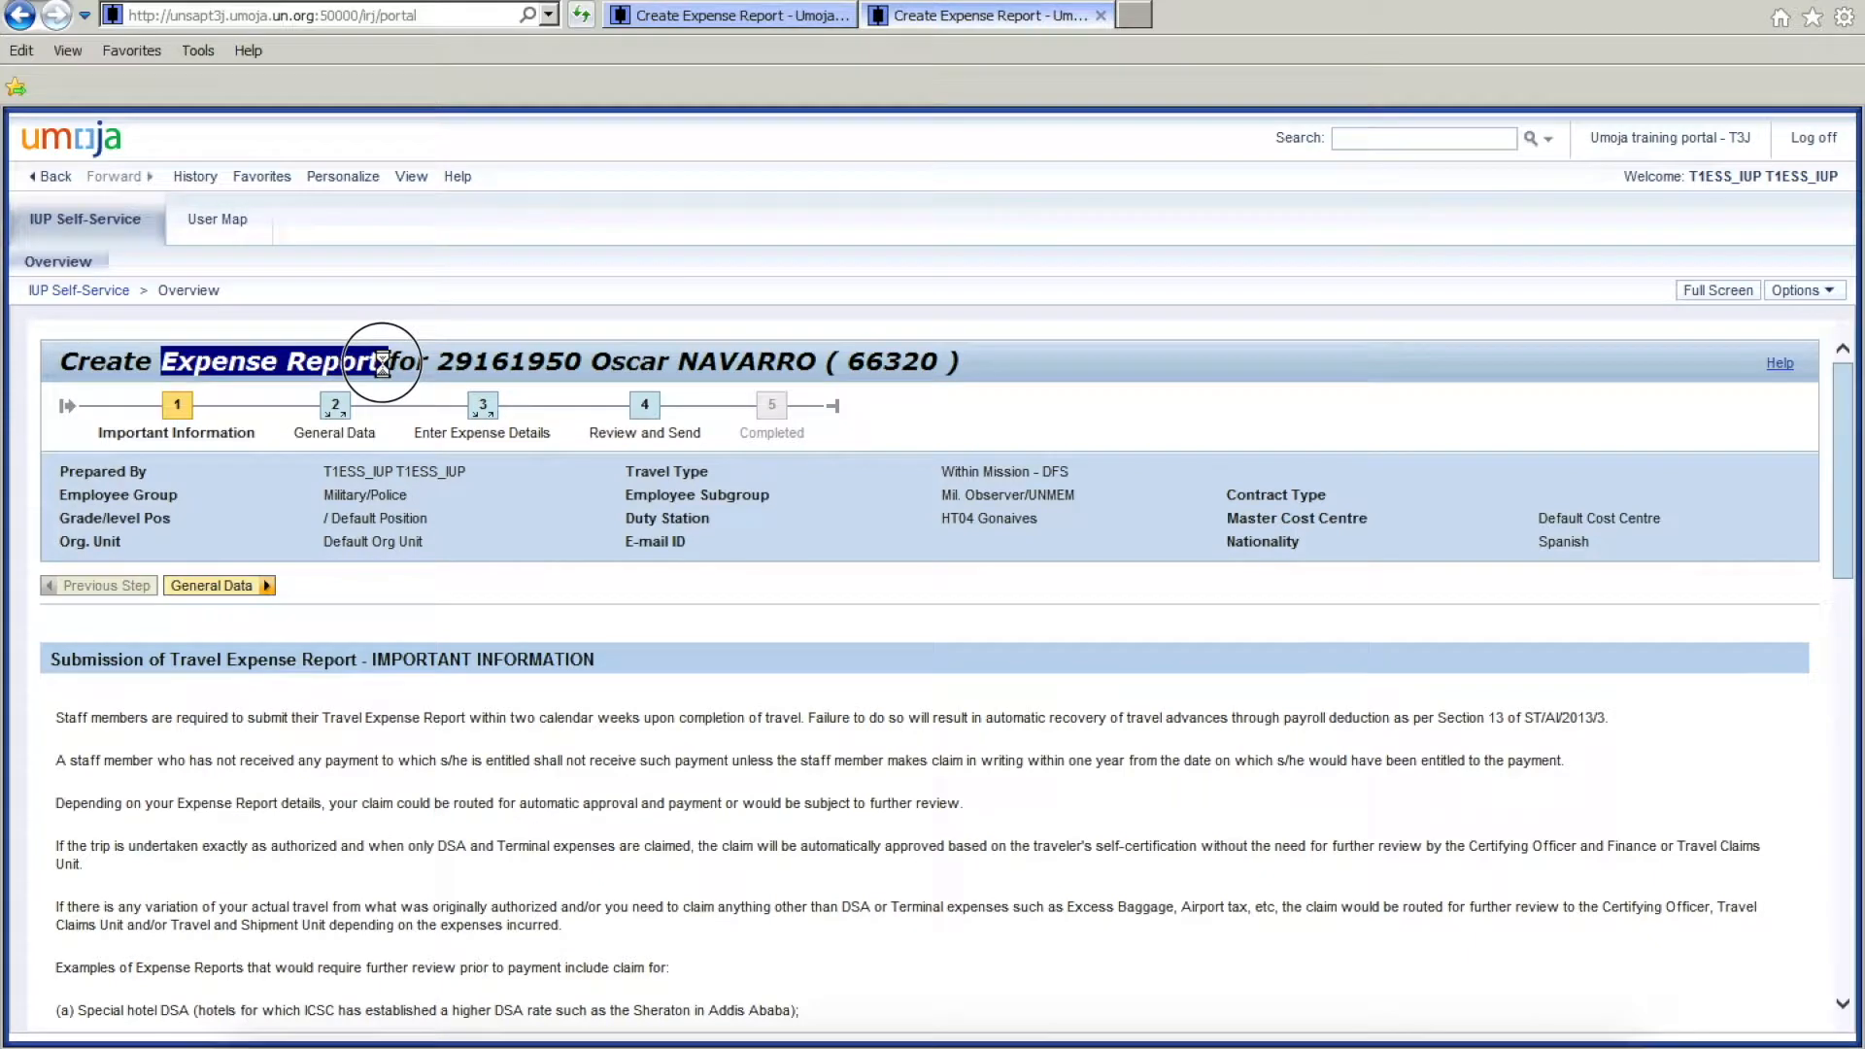
left_click(1005, 408)
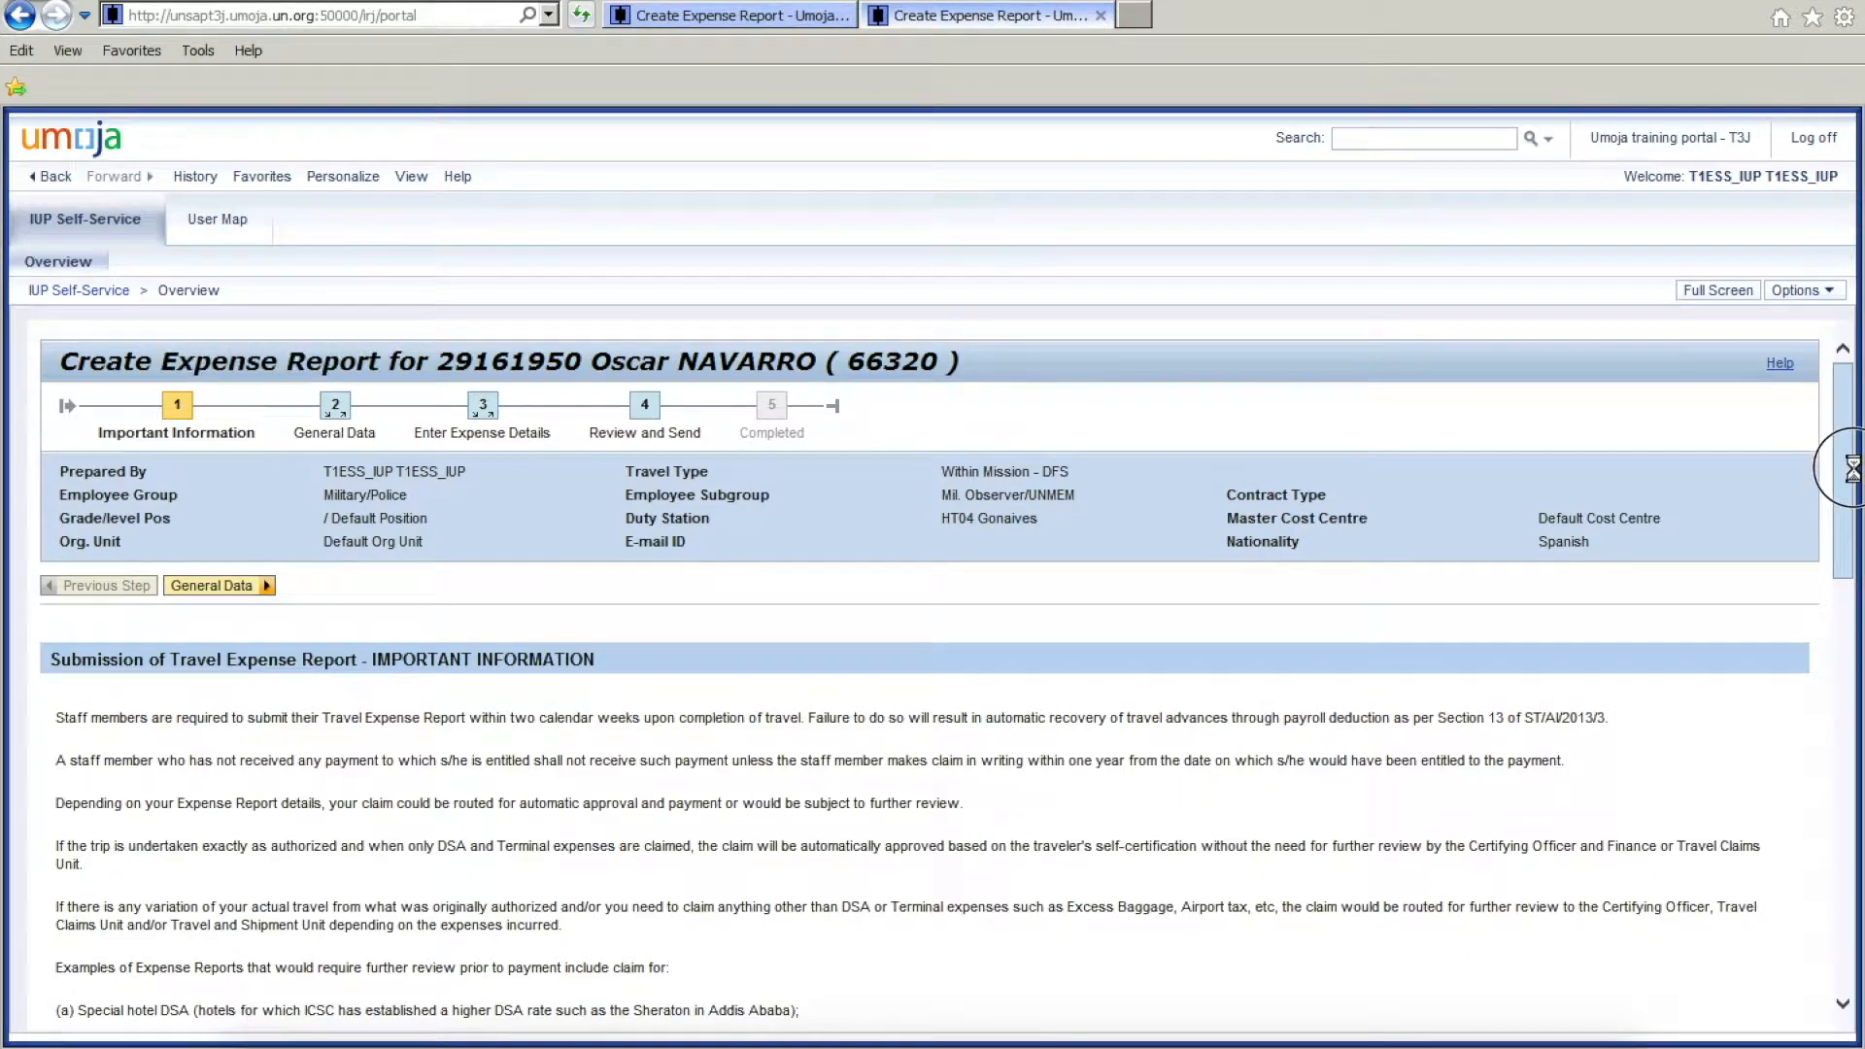
Answer No to the unused ticket, personal deviation and night aboard aircraft questions, and have the claim settled through Payroll.
left_click_drag(1839, 488, 1820, 834)
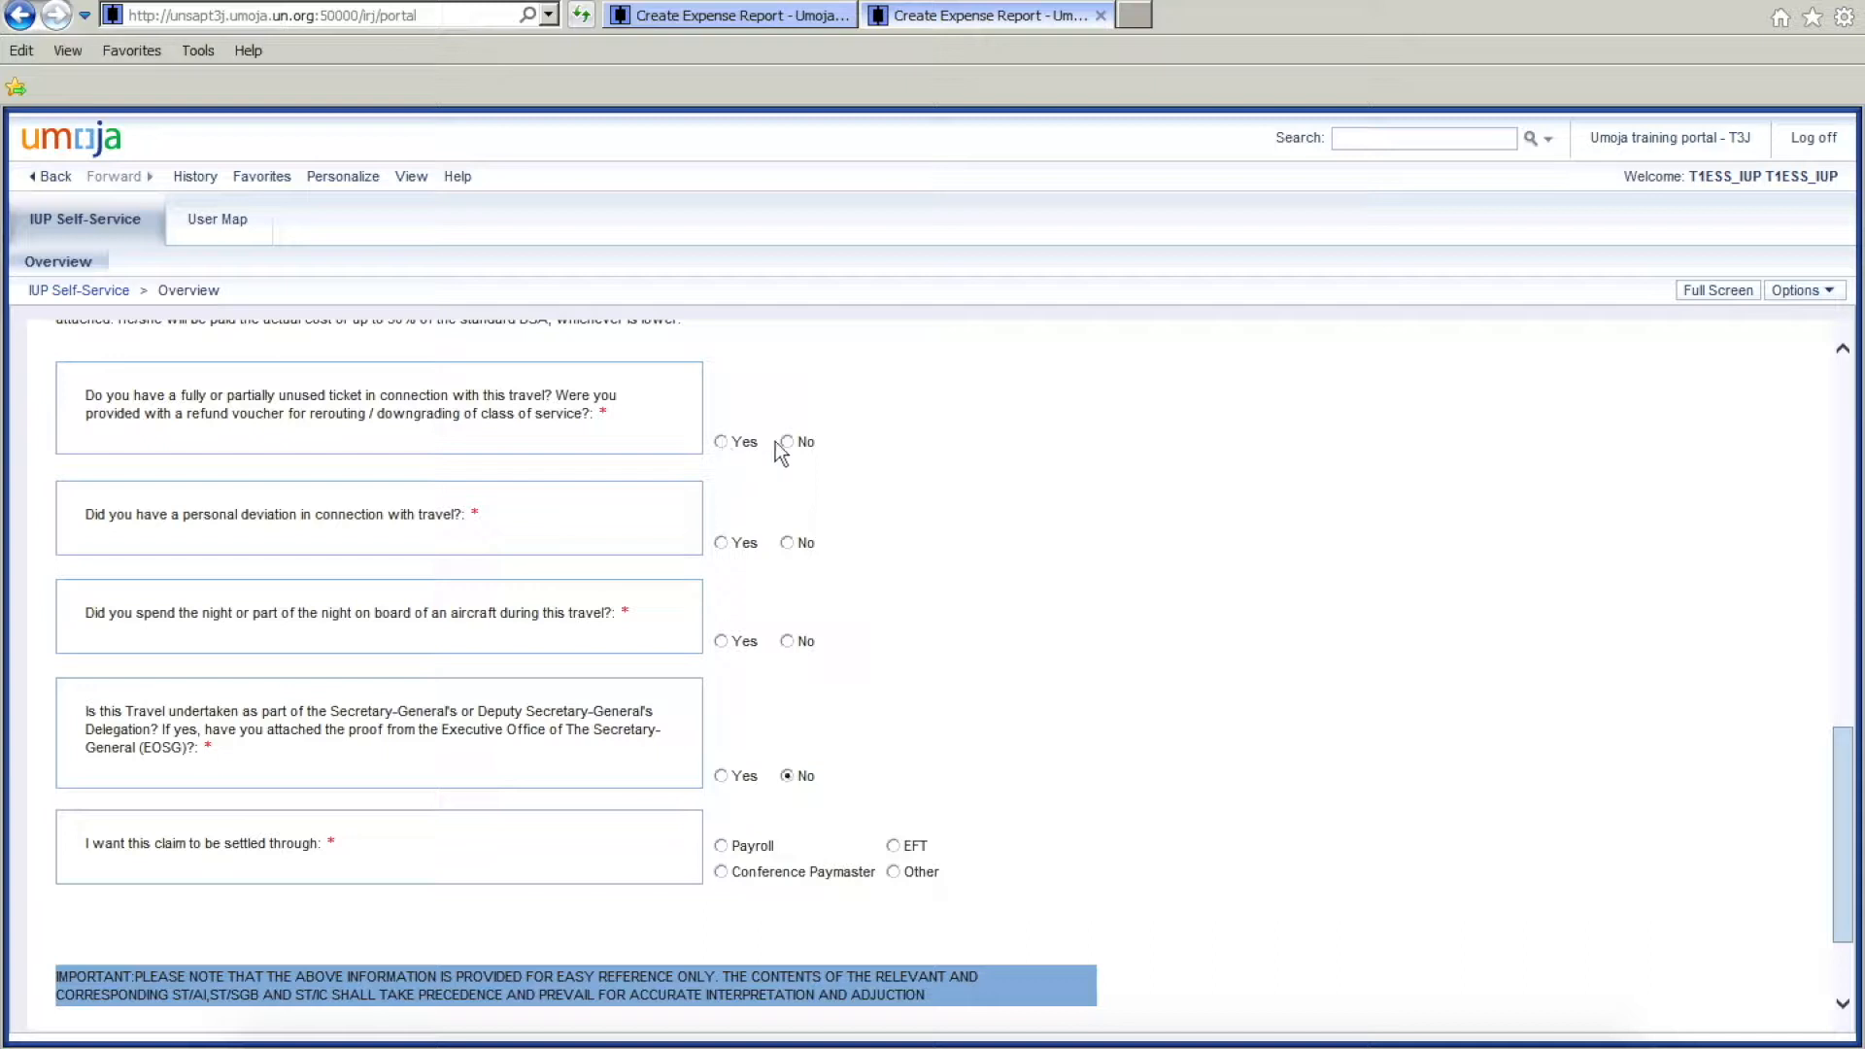
left_click(788, 542)
left_click(790, 641)
left_click_drag(85, 845, 335, 841)
left_click(398, 841)
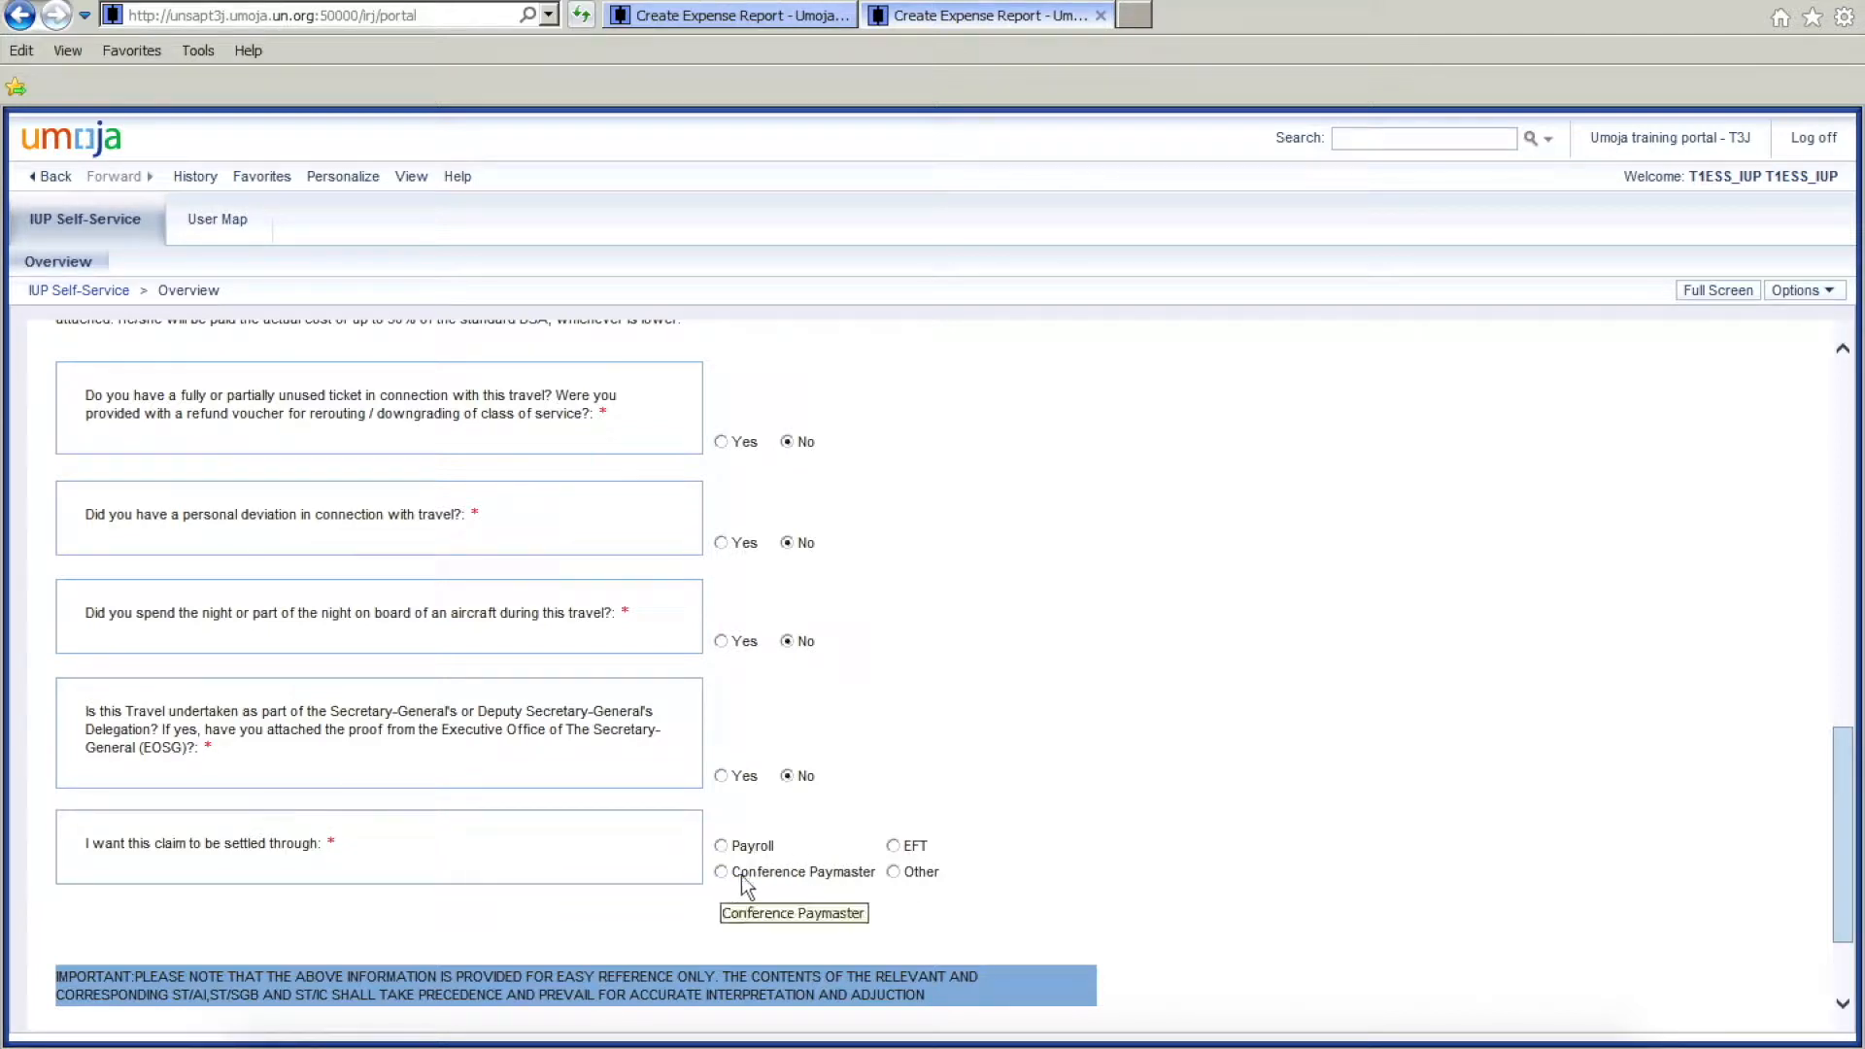
left_click(721, 846)
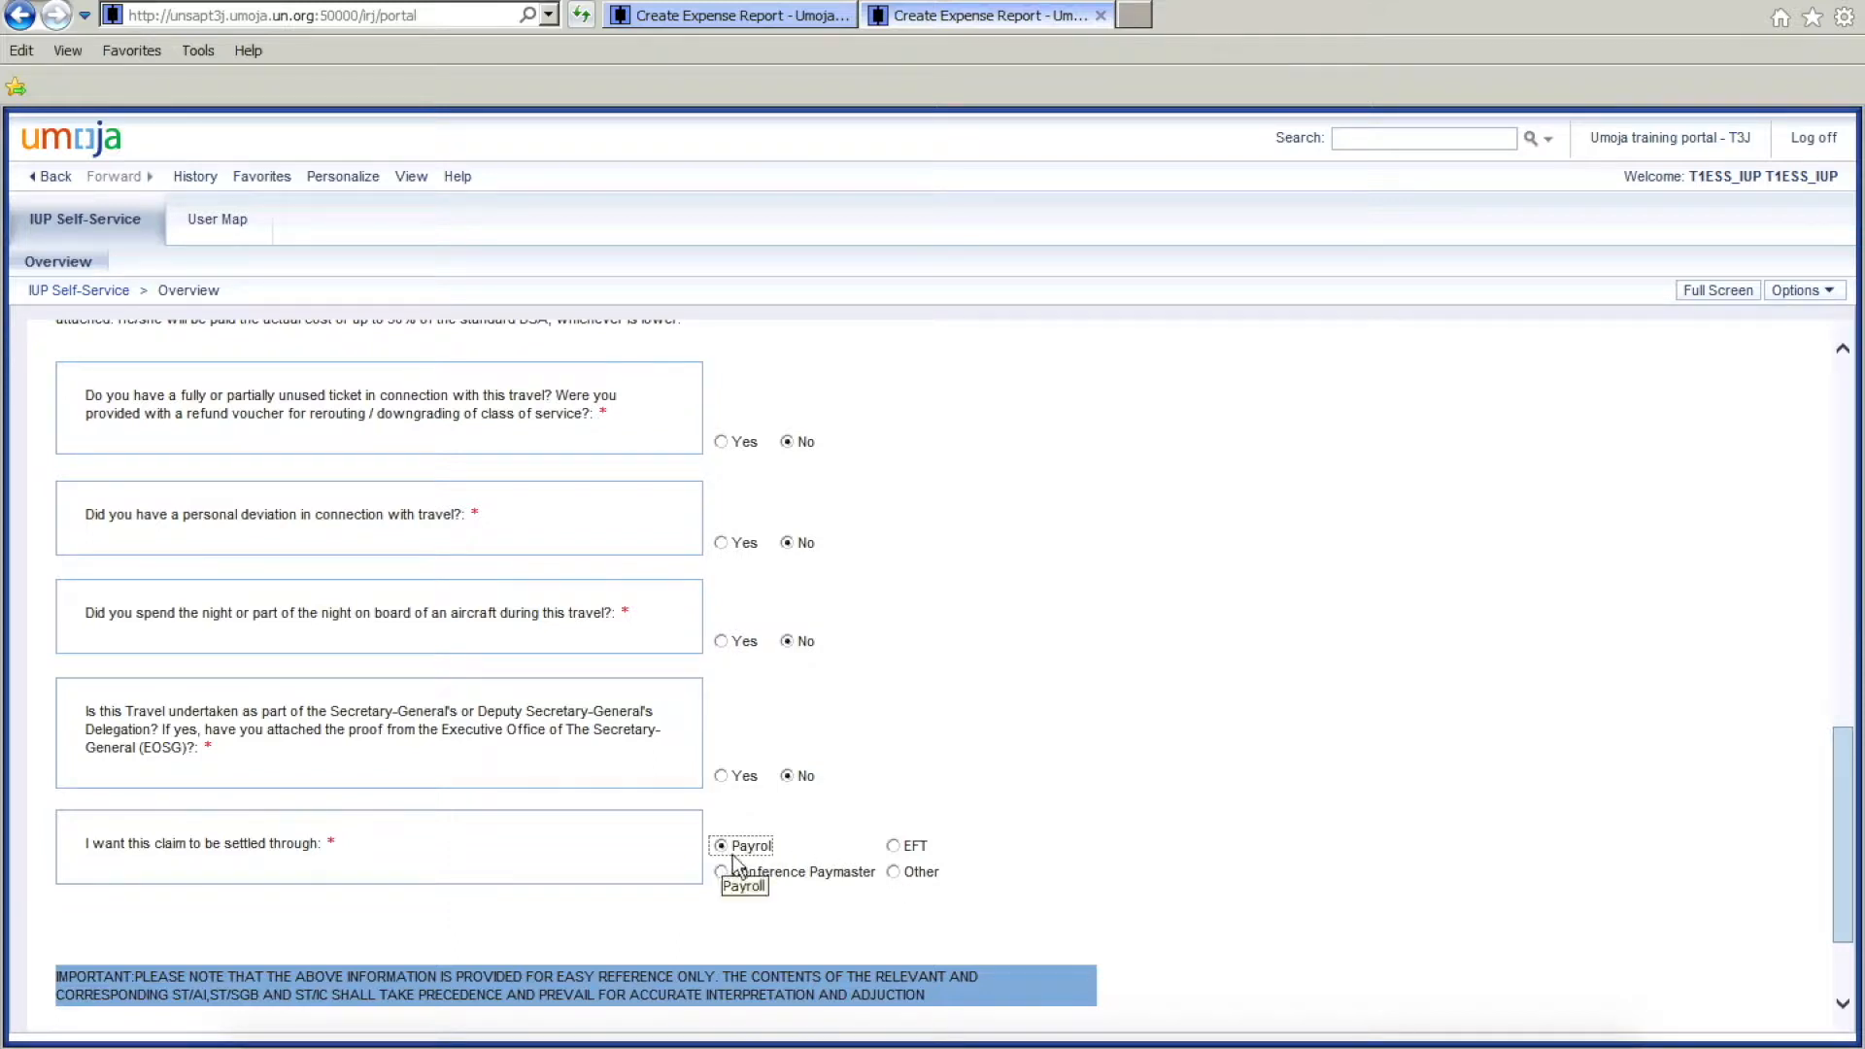
Agree to the terms and conditions and continue to the General Data stage.
scroll(987, 819, "down", 3)
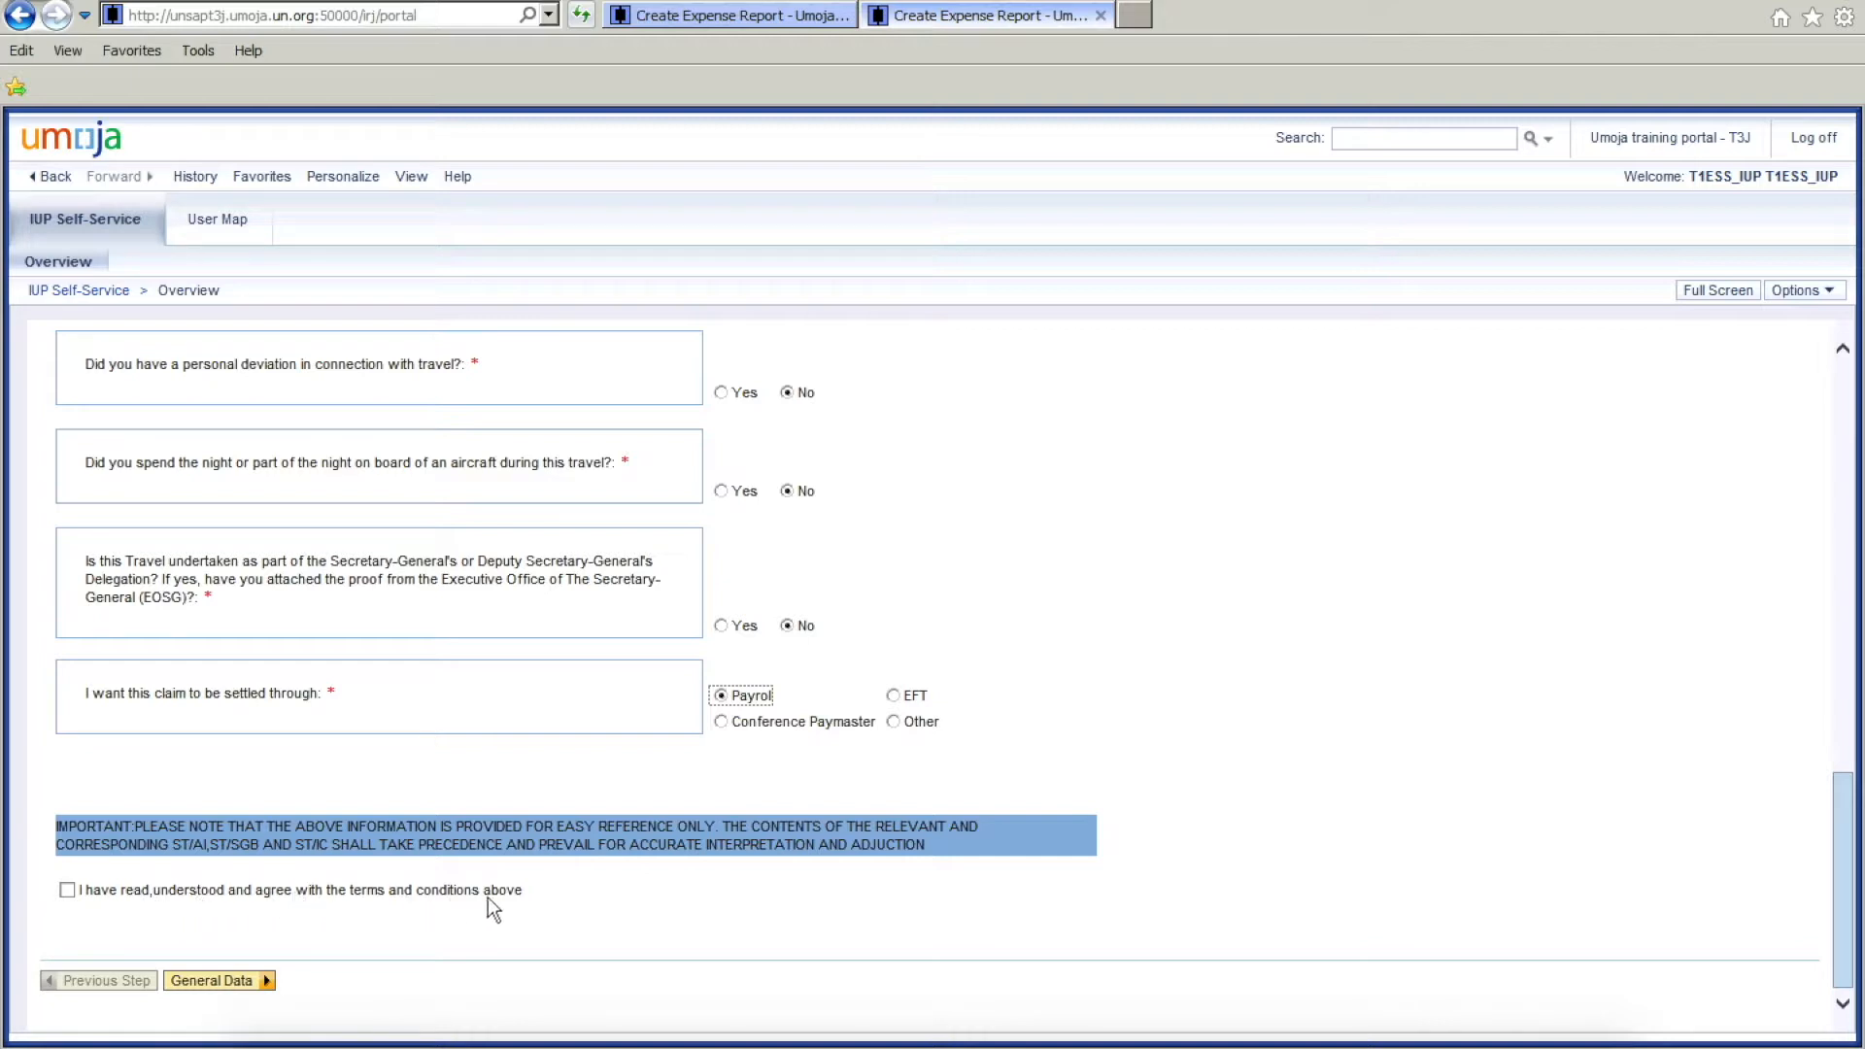
left_click(68, 890)
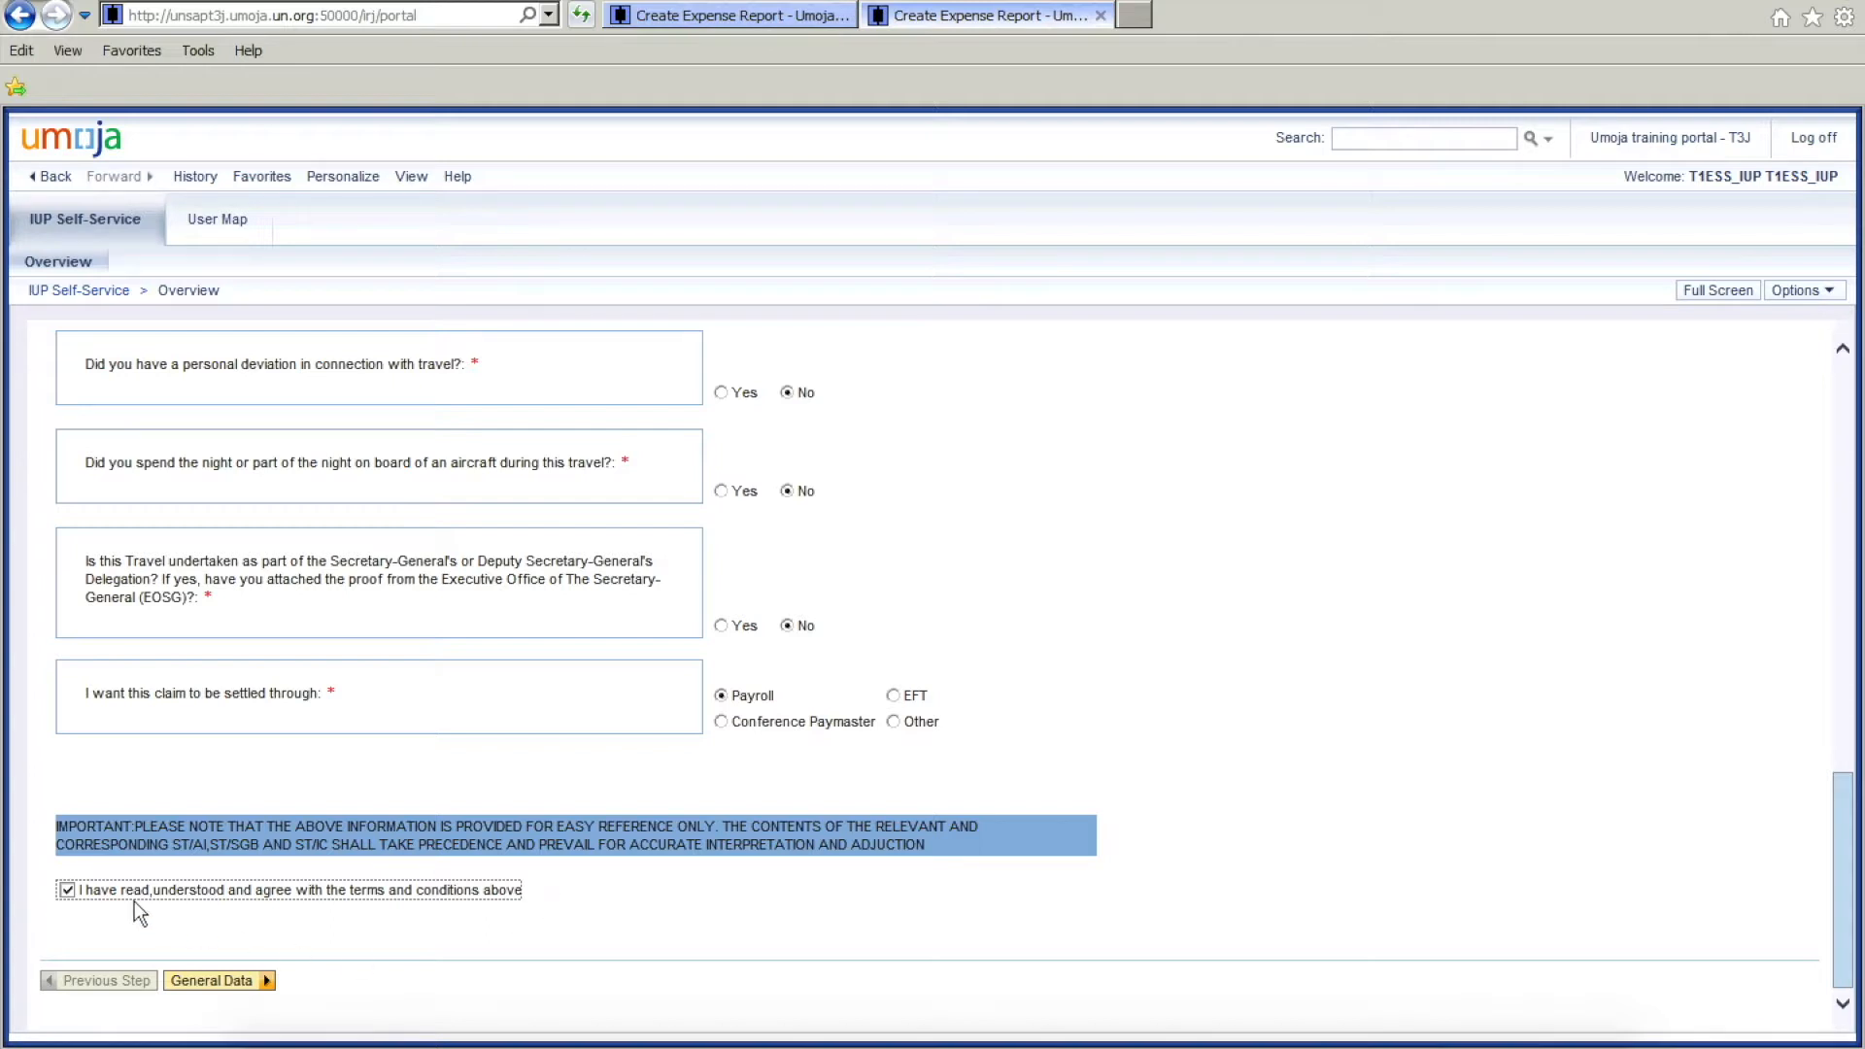
left_click(207, 982)
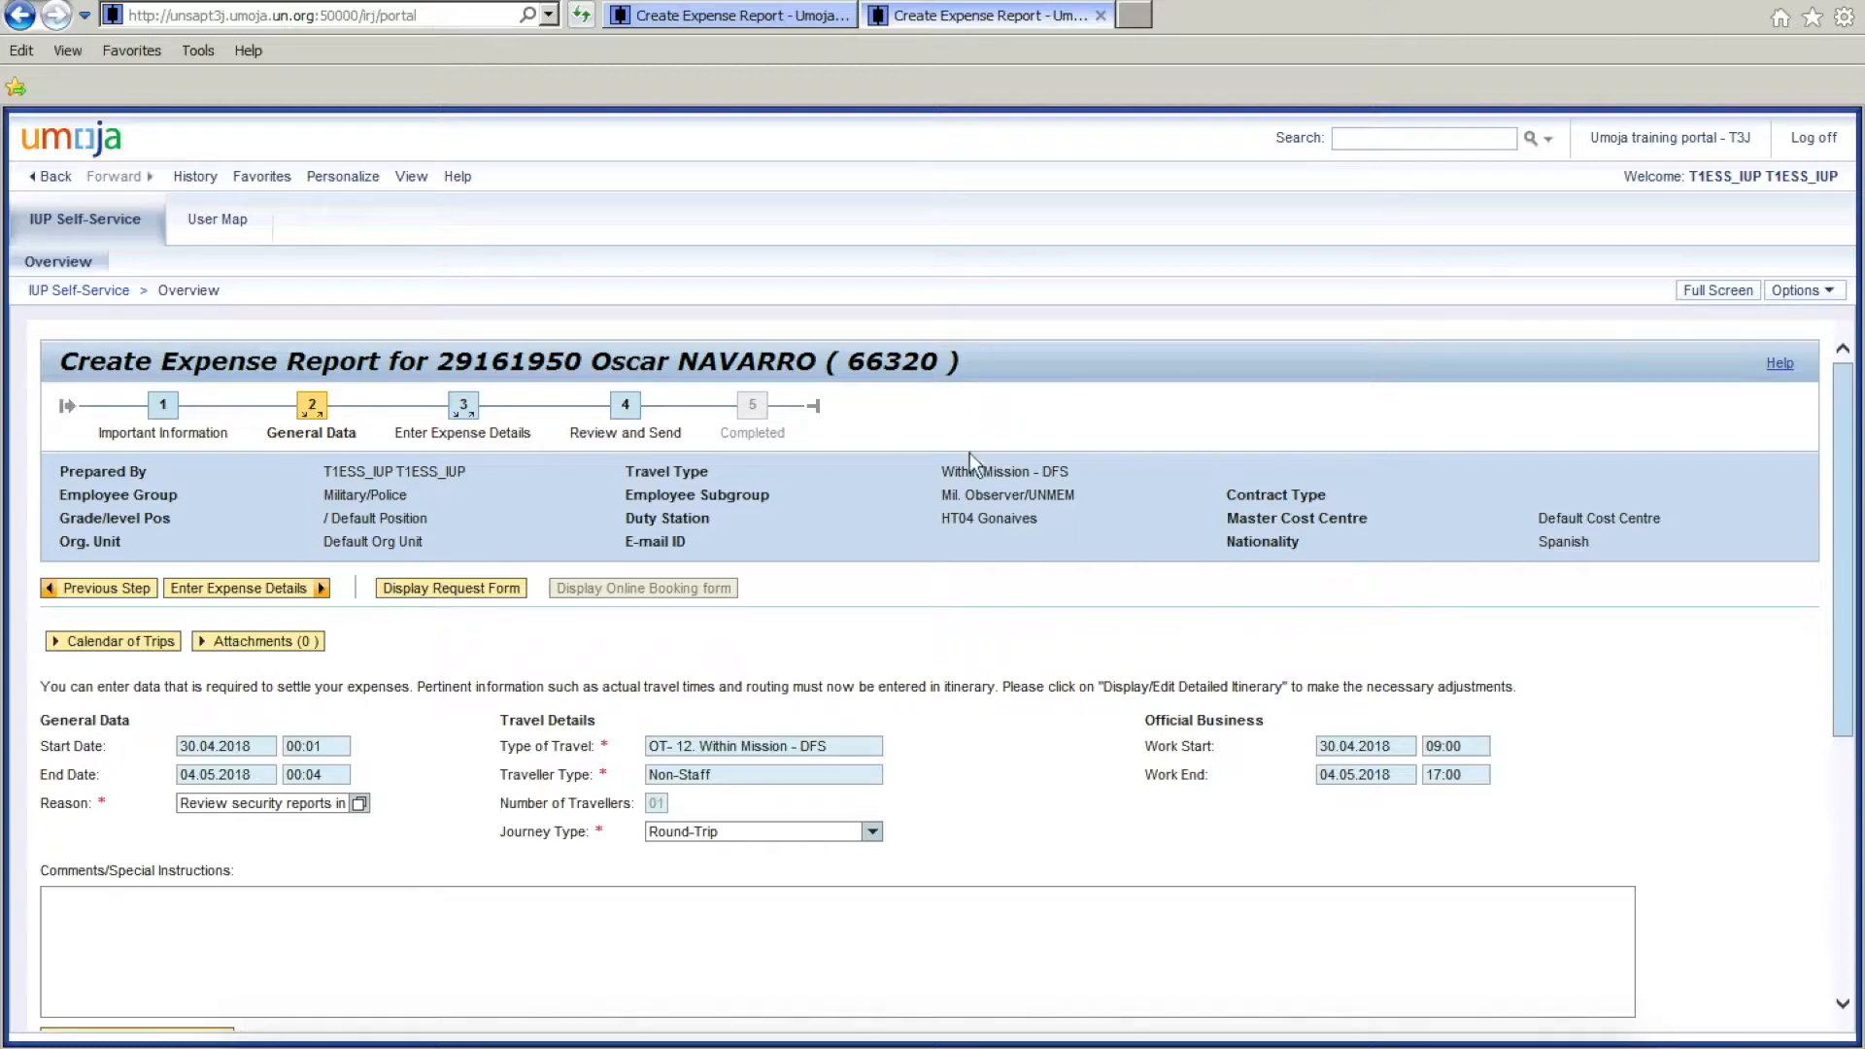
Examine the General Data stage's trip dates, travel details, itinerary option, advances, cost assignment, subsistence allowance and mileage sections.
scroll(969, 453, "down", 1)
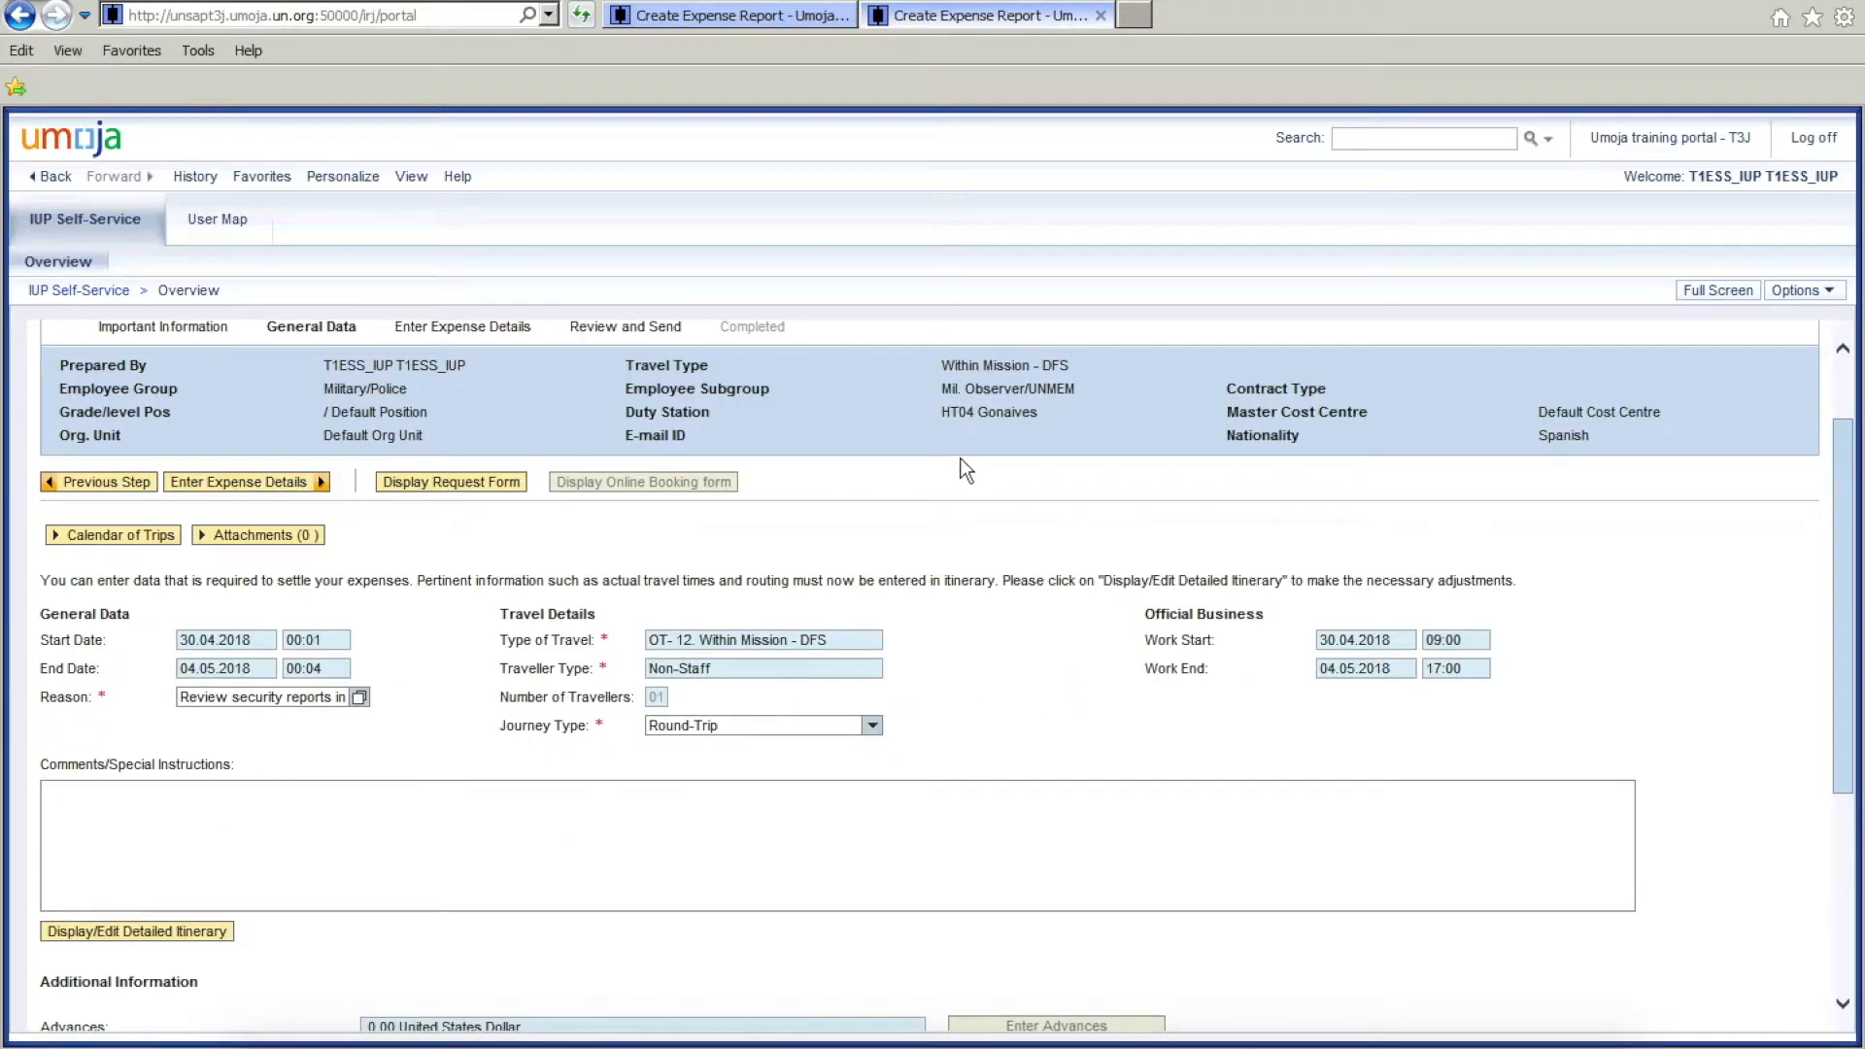
scroll(923, 513, "down", 1)
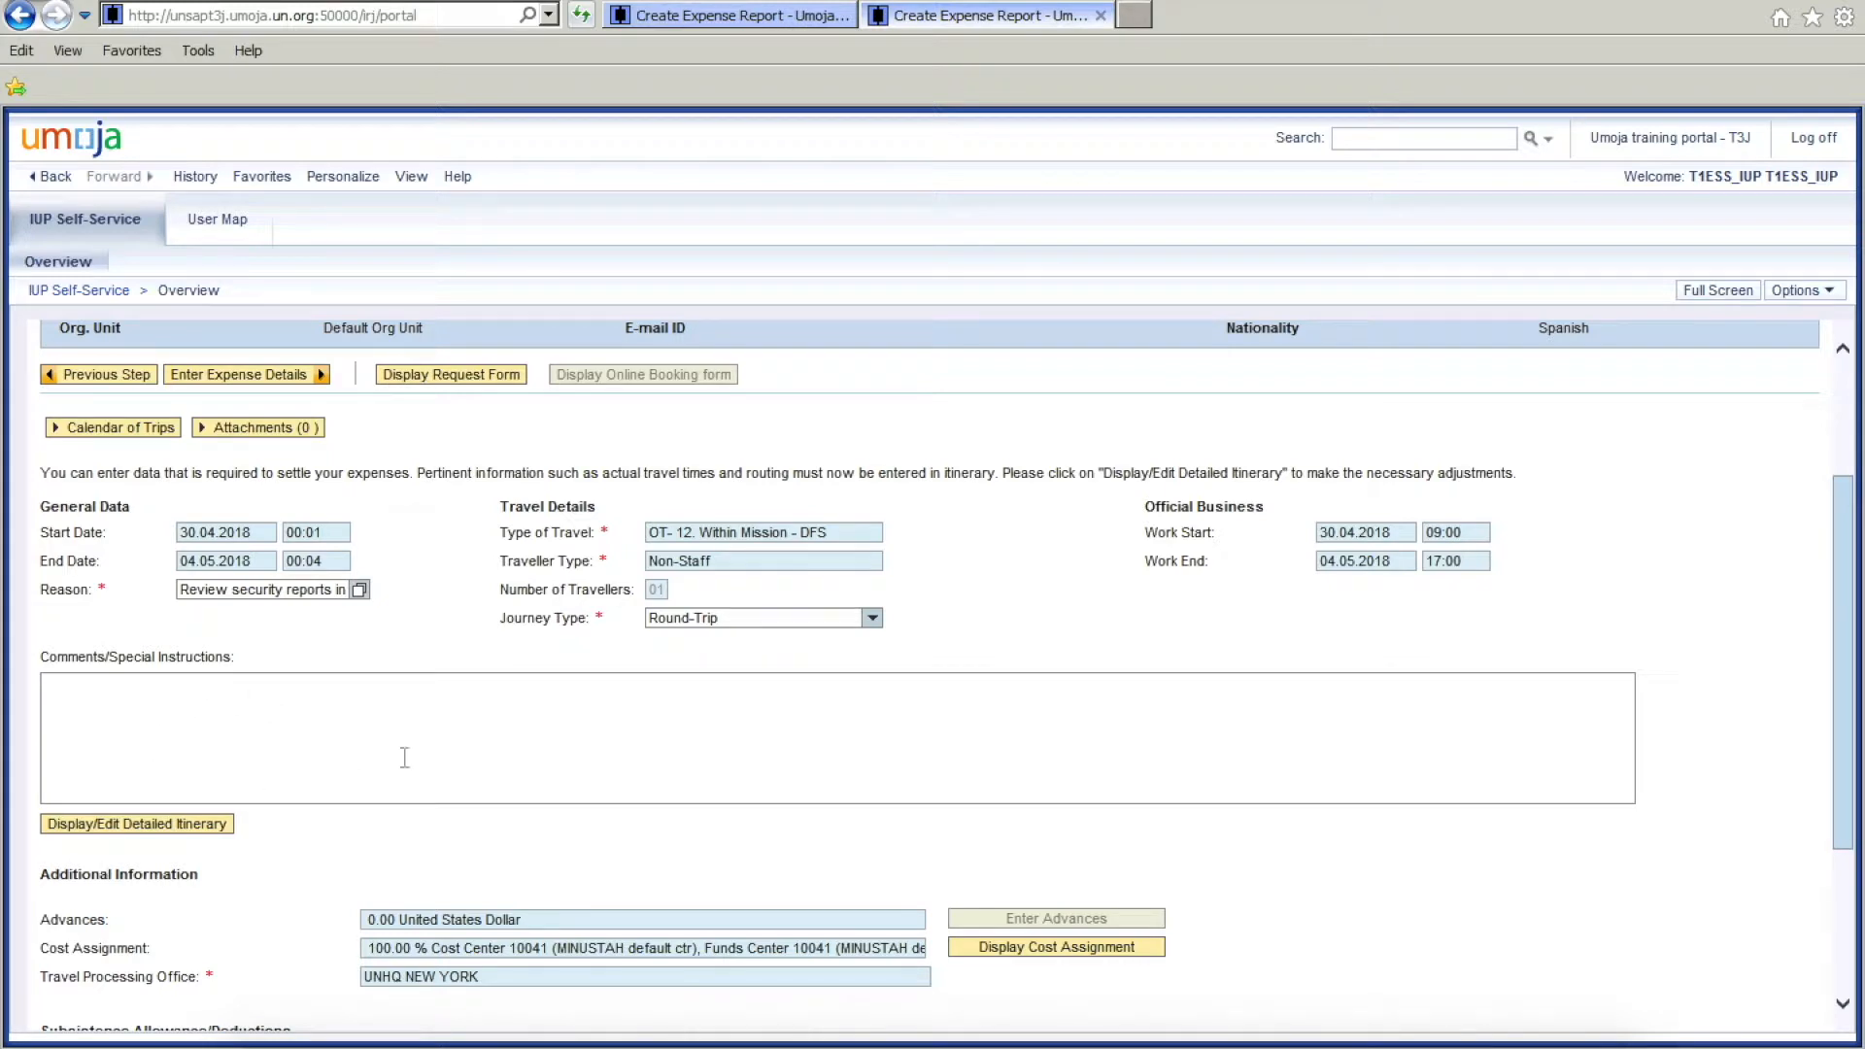
left_click(74, 837)
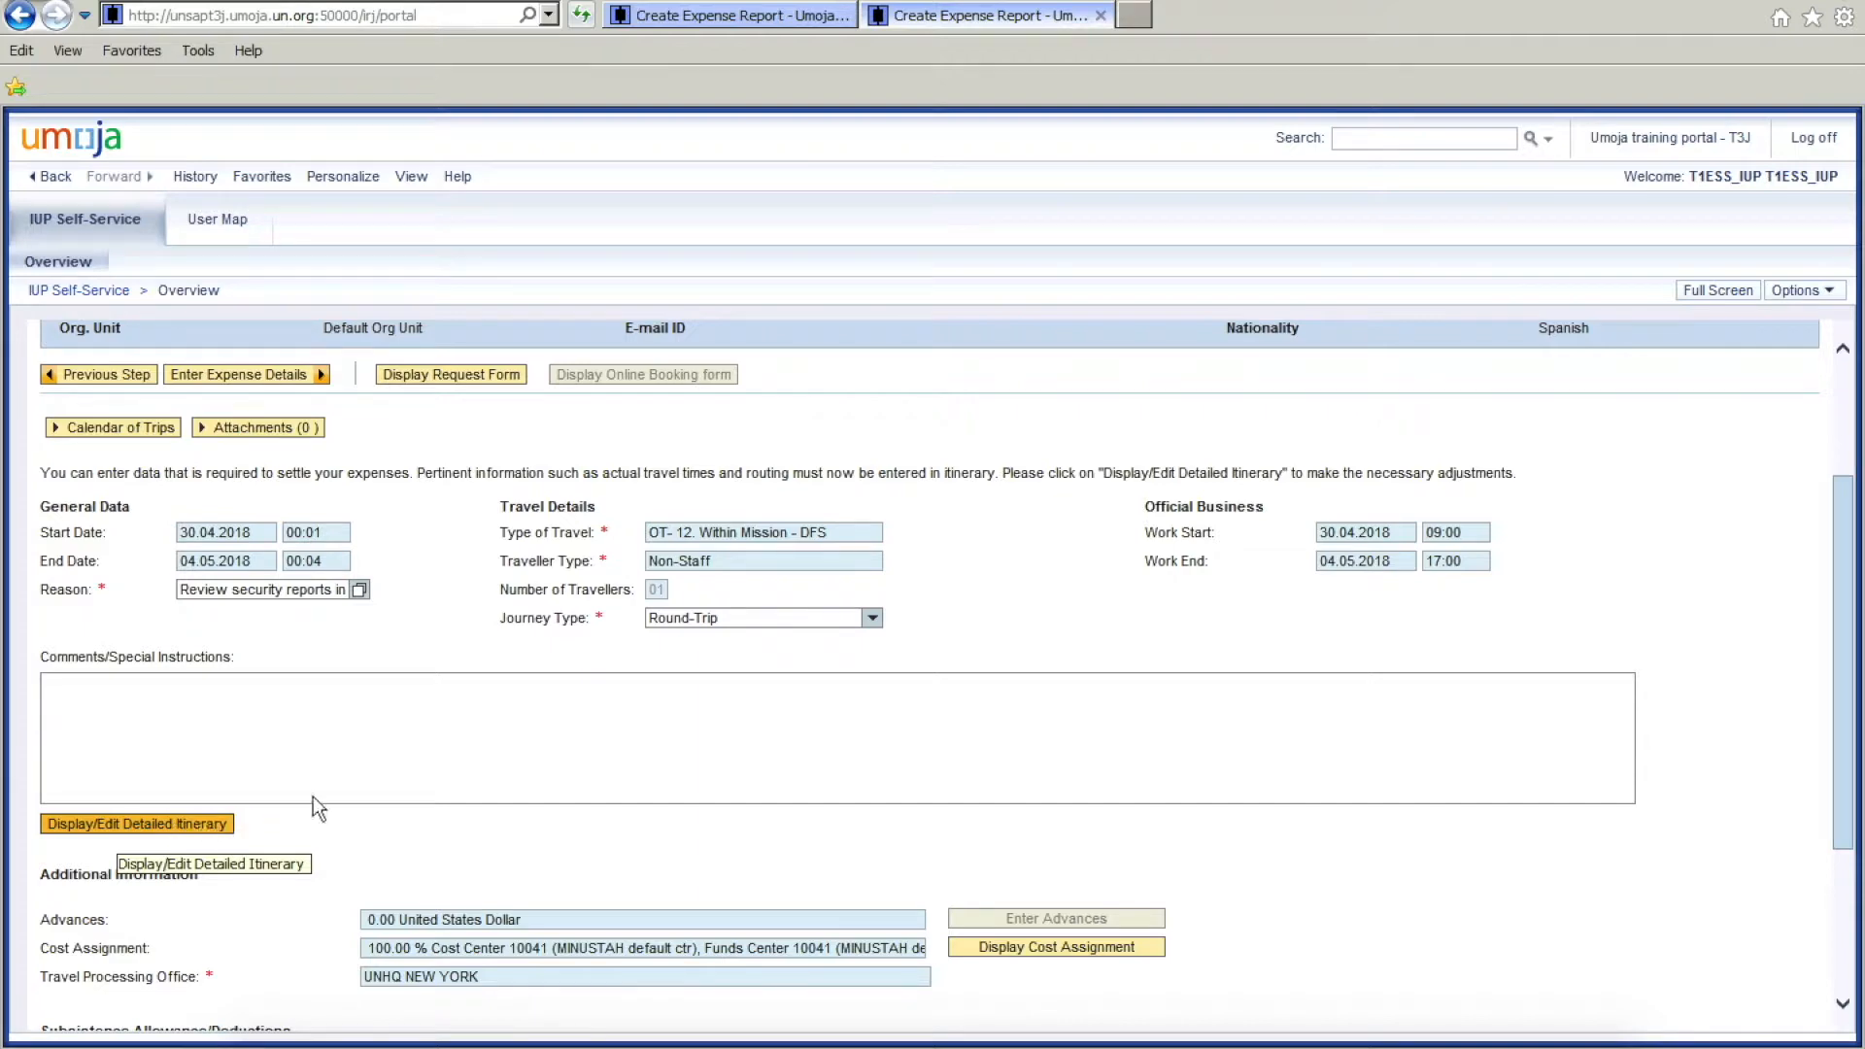
scroll(375, 716, "up", 2)
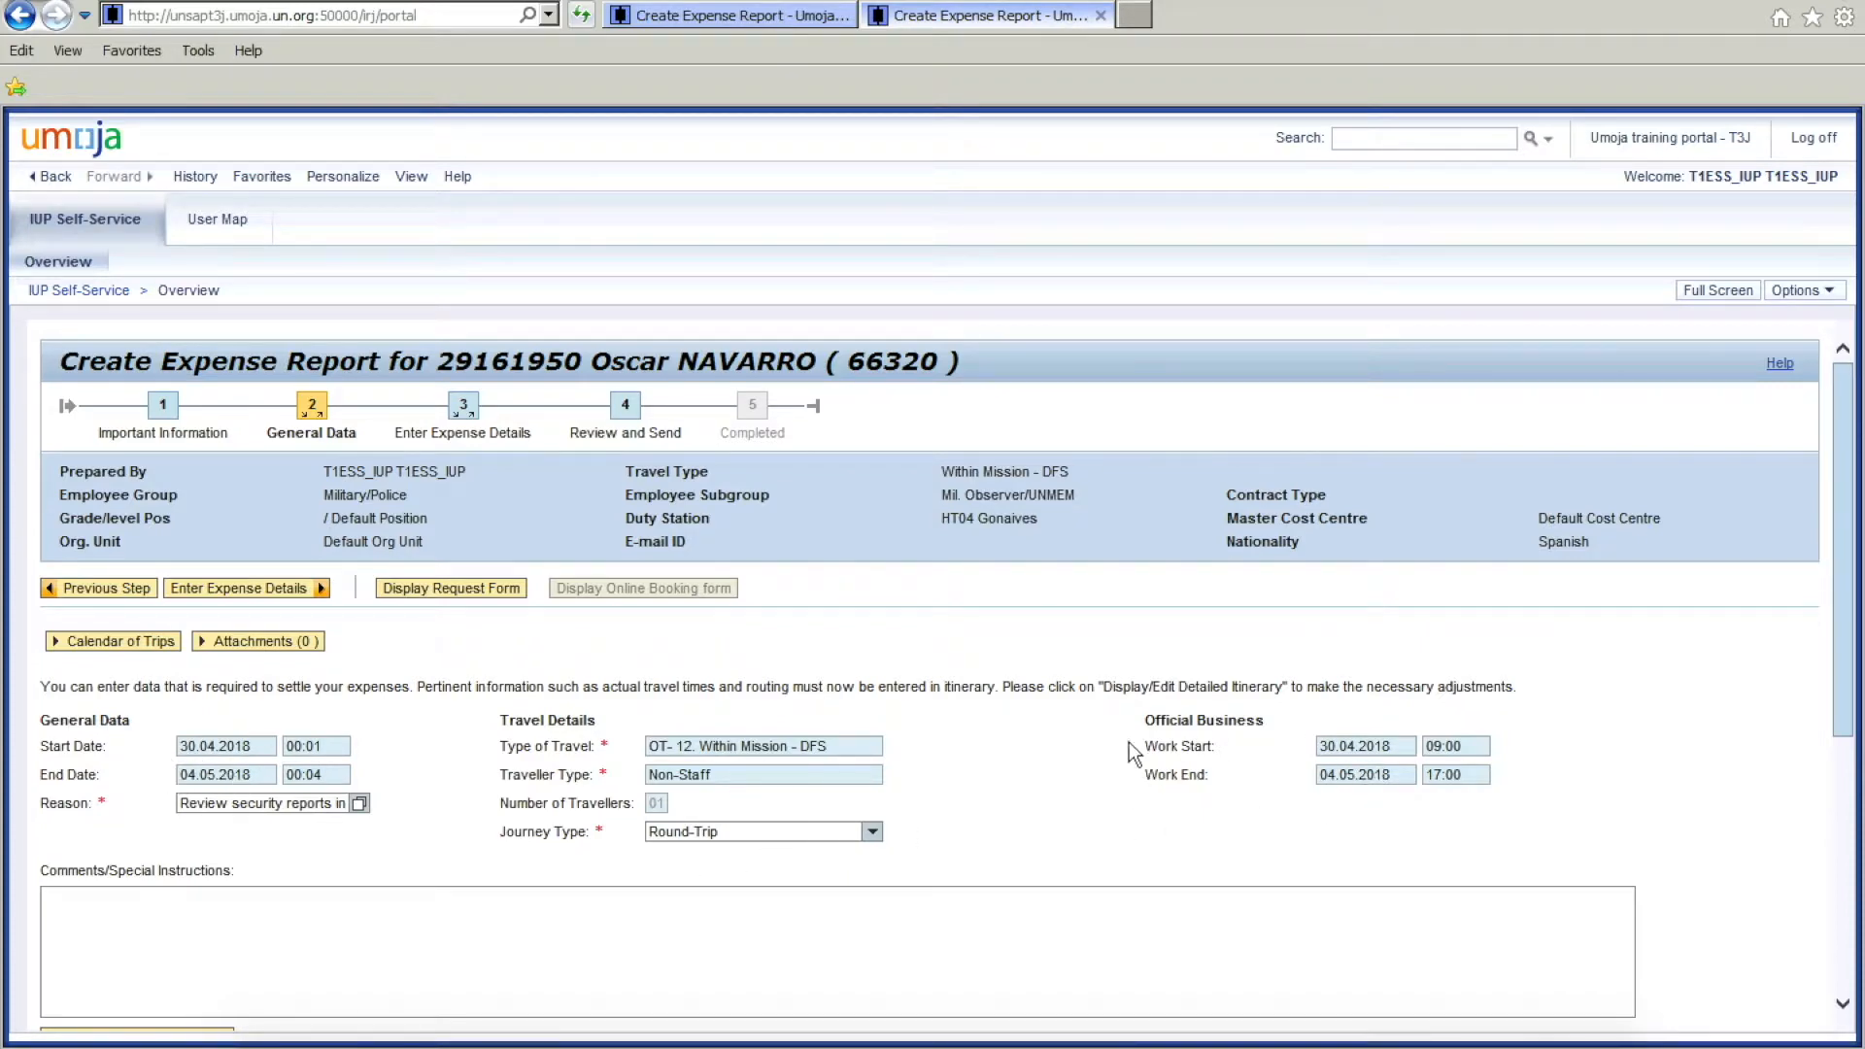
scroll(984, 727, "down", 3)
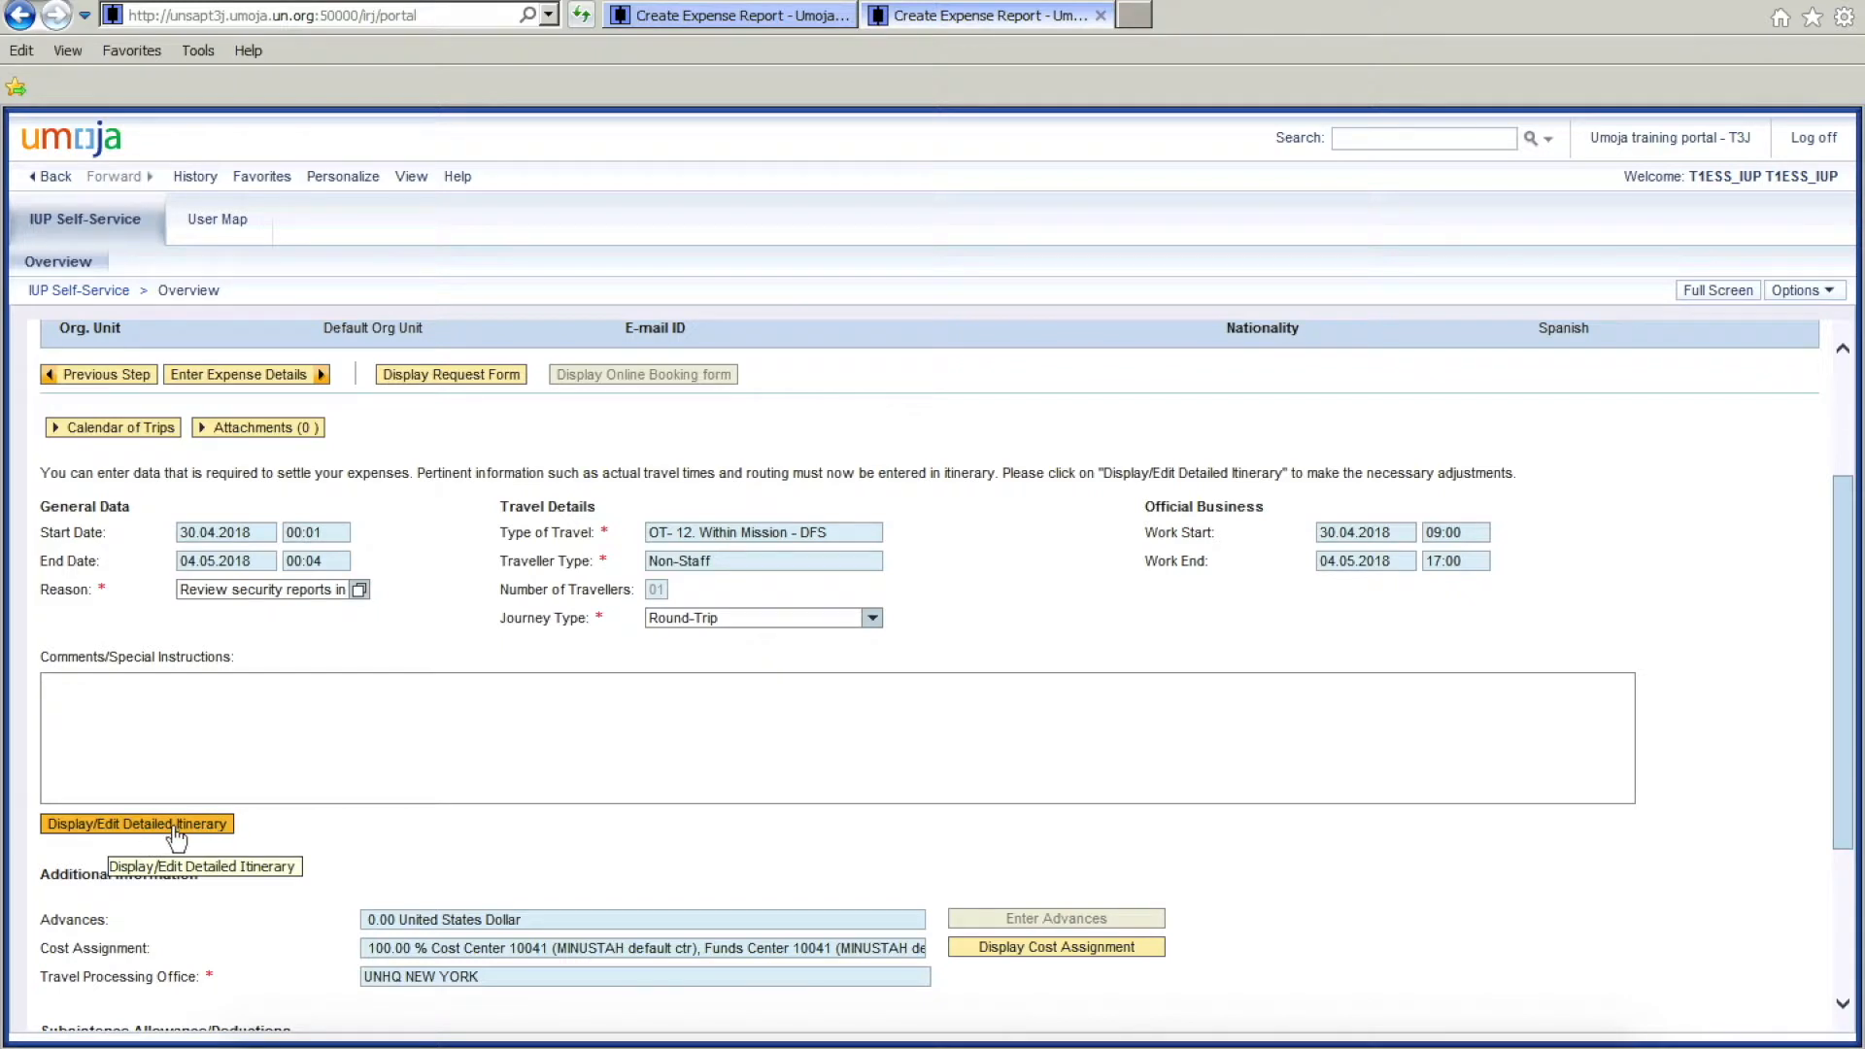
scroll(408, 748, "down", 2)
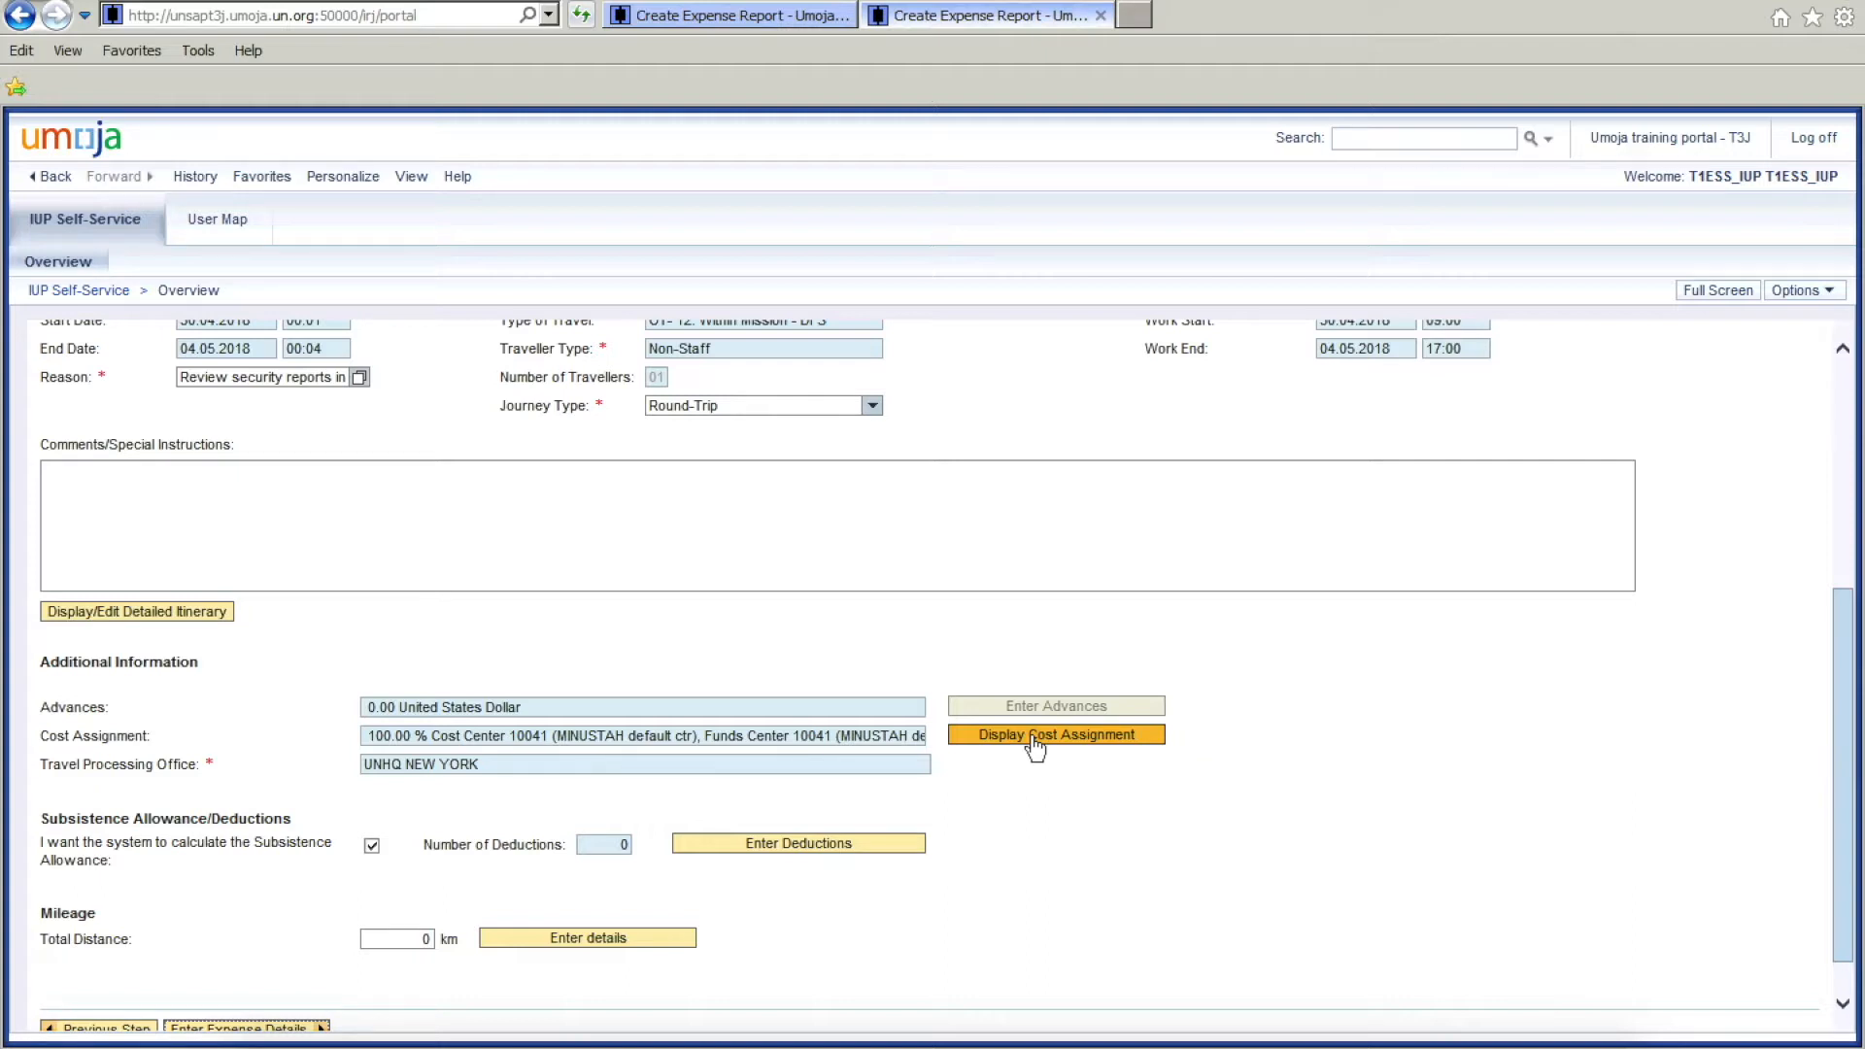
scroll(395, 764, "down", 1)
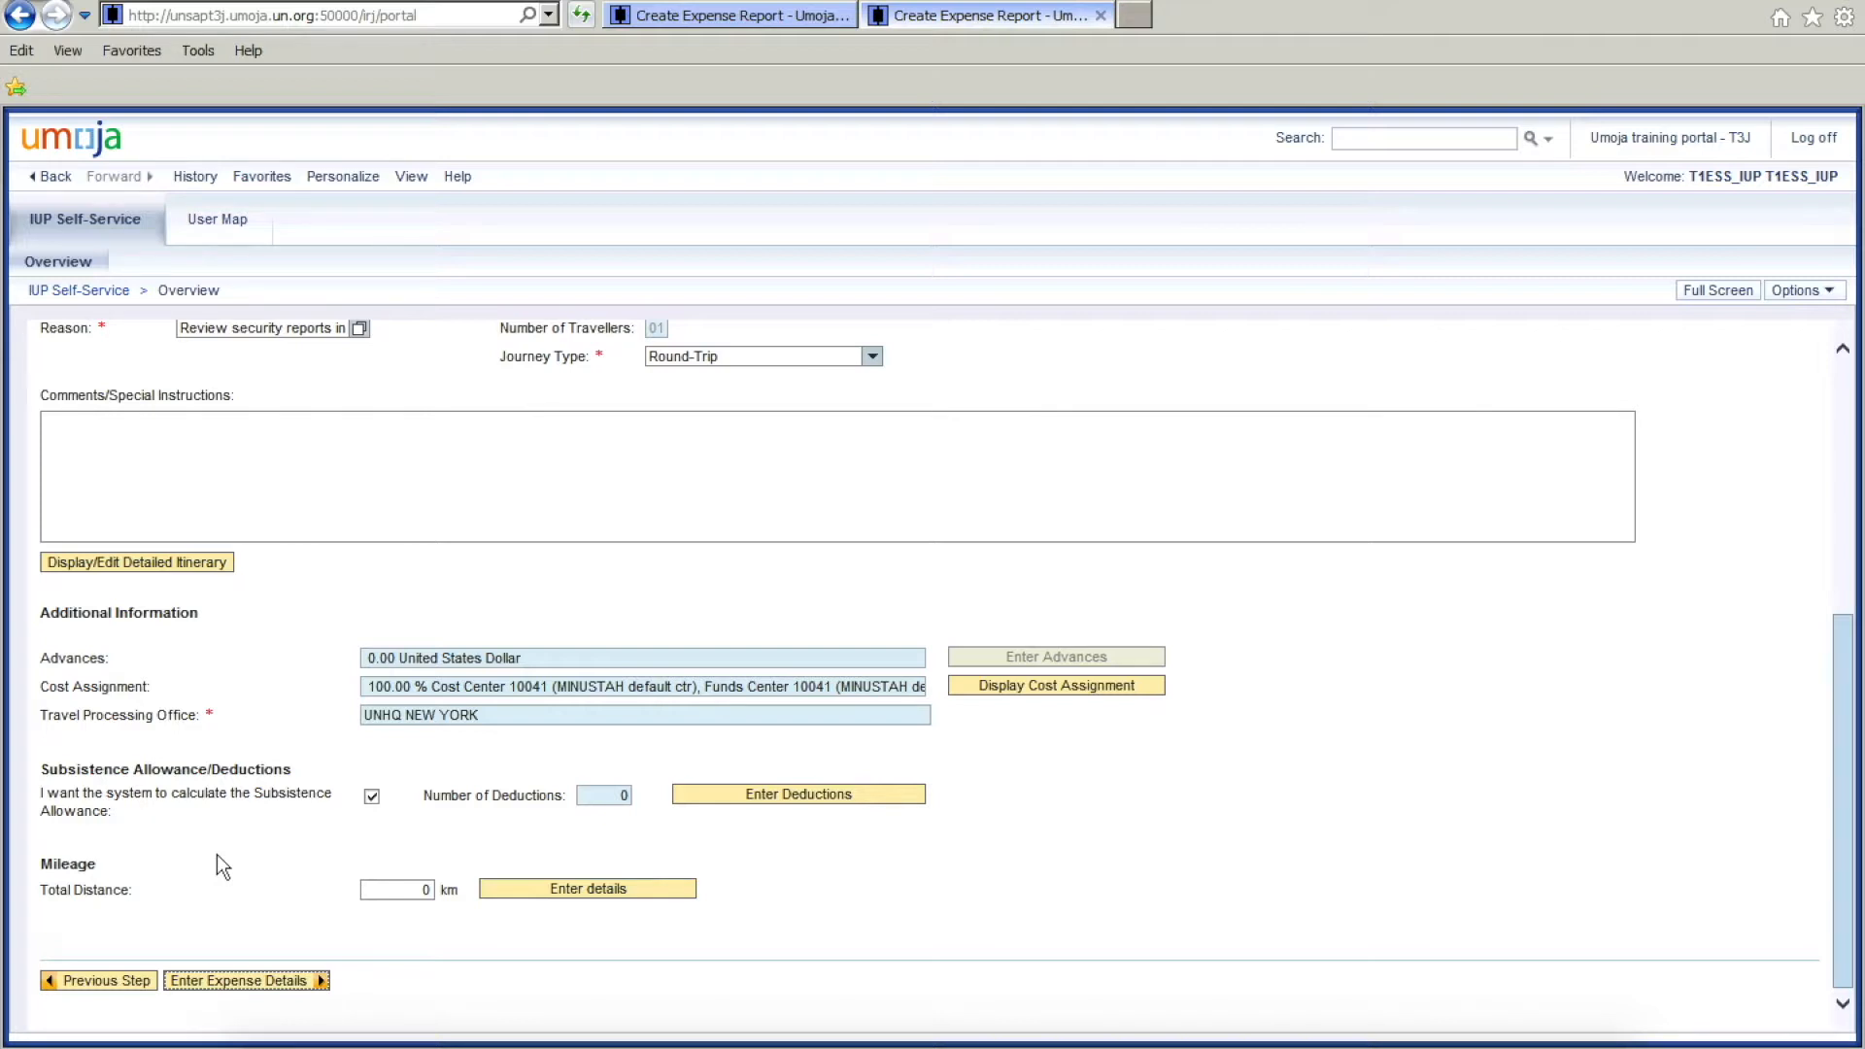
scroll(335, 804, "up", 3)
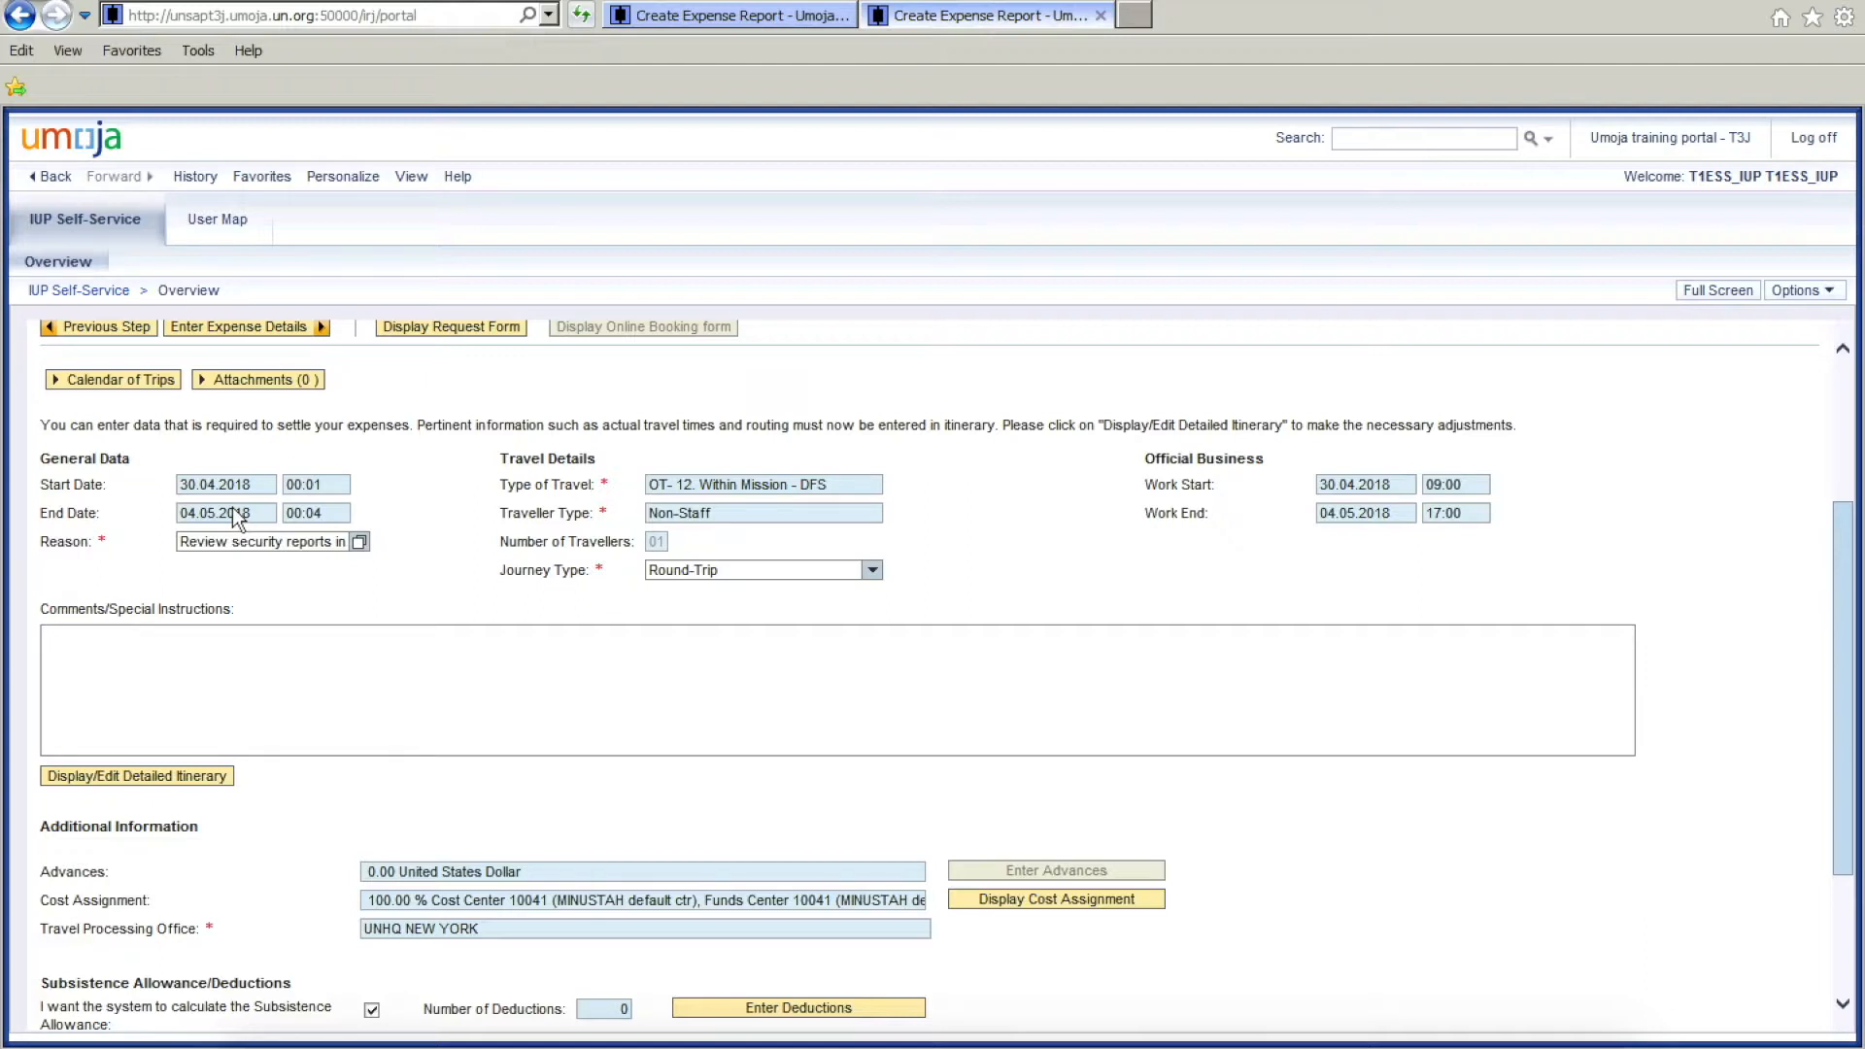
Change the return leg's departure and arrival dates to 05.05.2018 in the detailed itinerary and accept the changes.
left_click(175, 782)
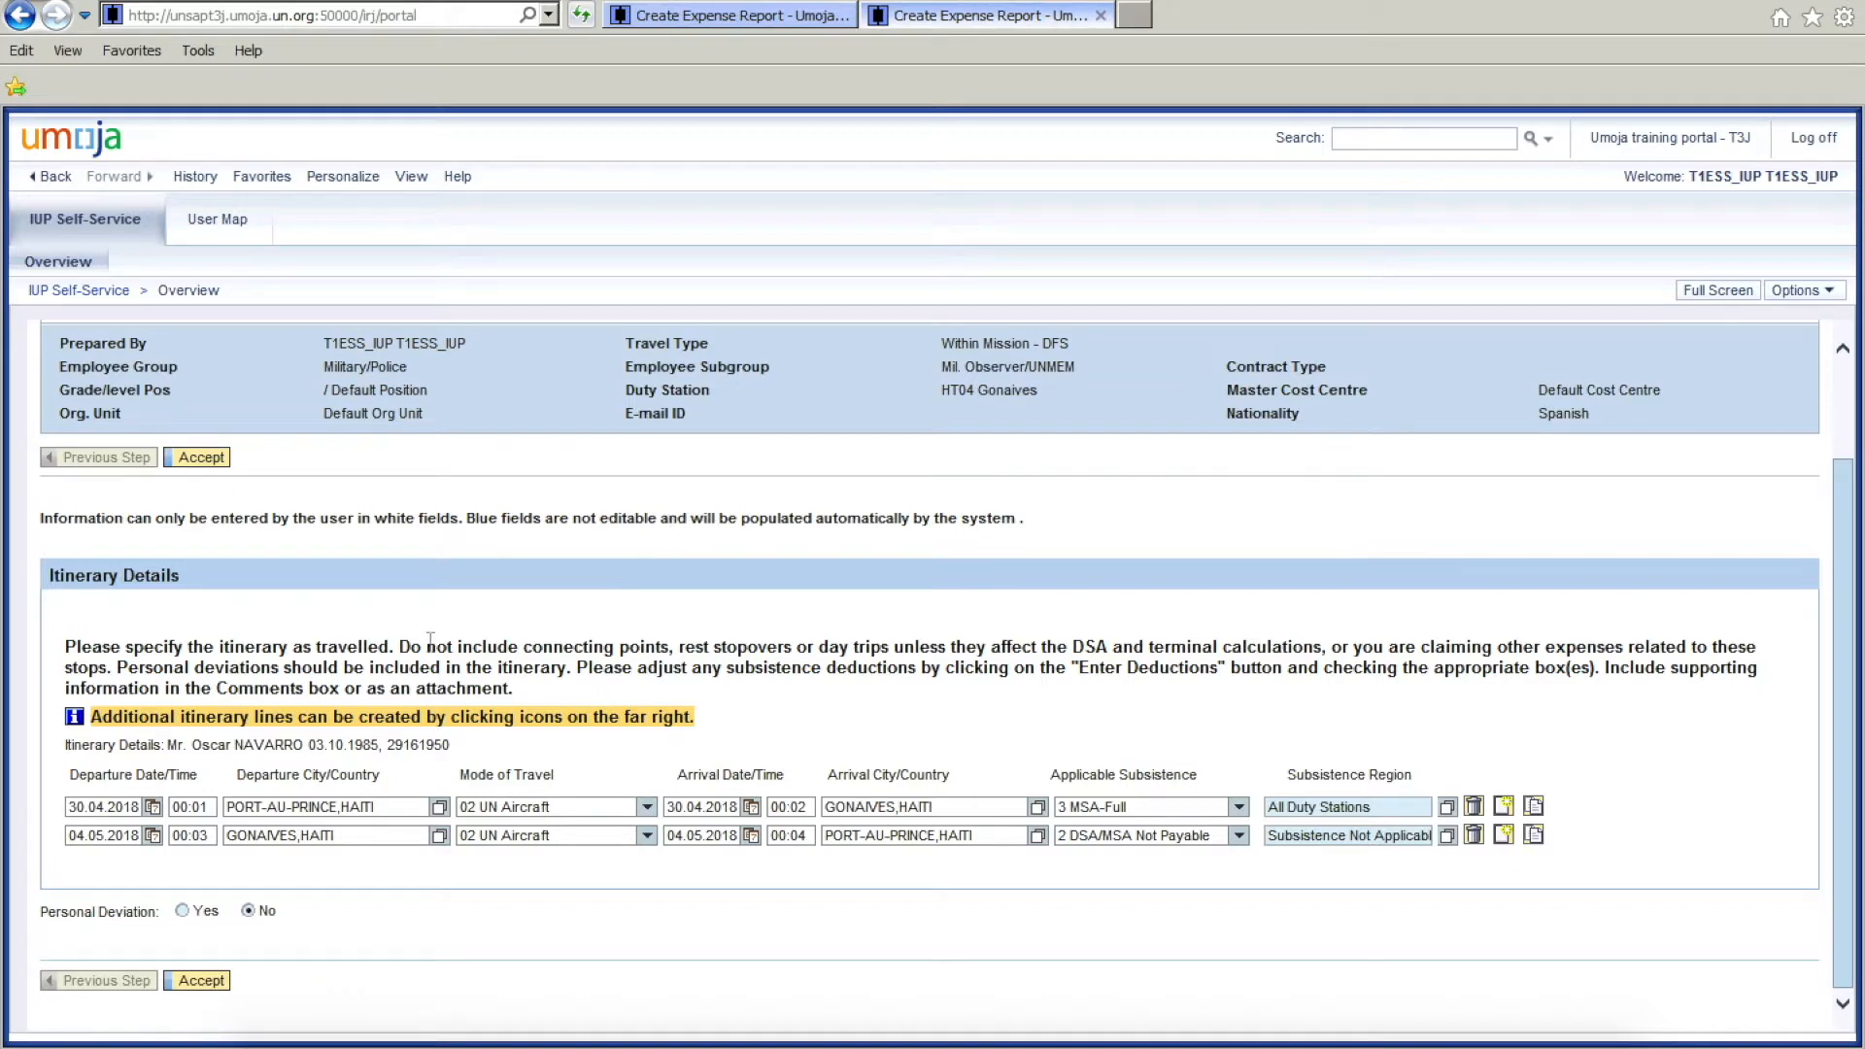
double_click(82, 836)
type("05")
double_click(680, 841)
left_click(204, 982)
Check the updated General Data, then continue to the Enter Expense Details stage and select the Subsistence Allowance line.
scroll(330, 544, "up", 1)
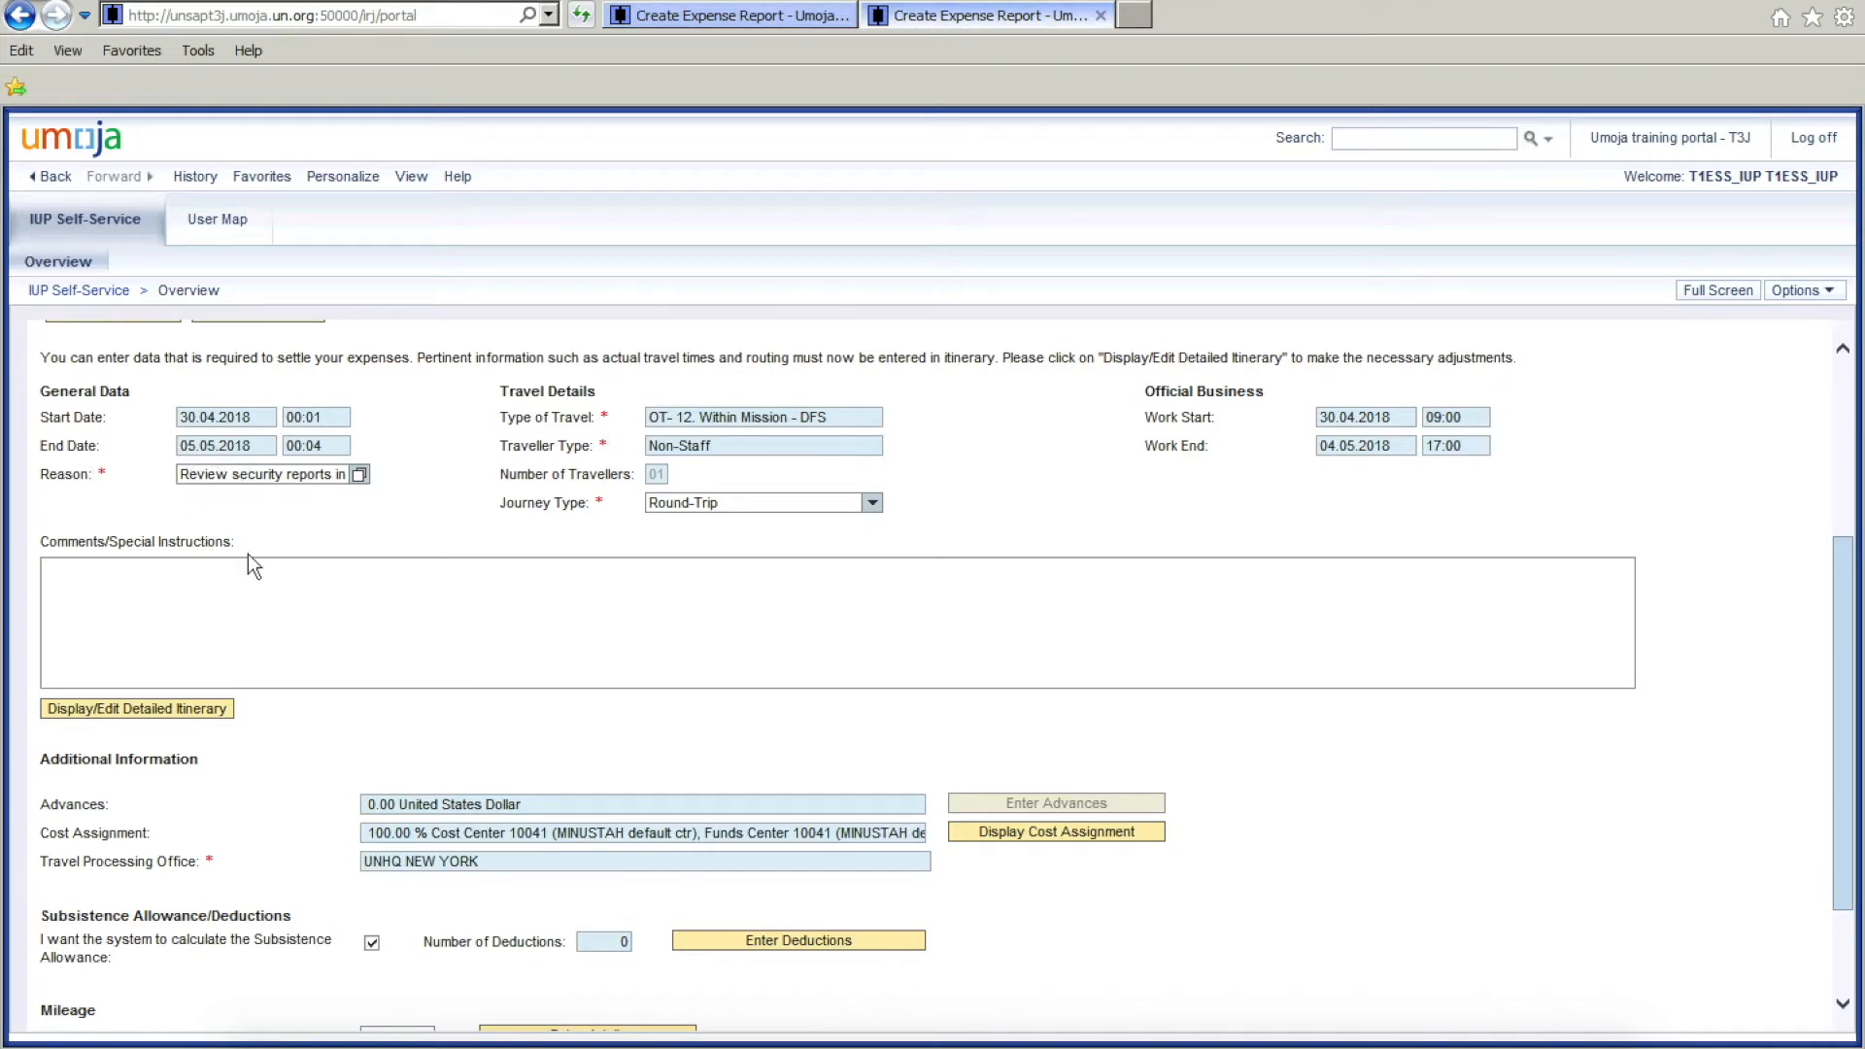
scroll(248, 553, "down", 2)
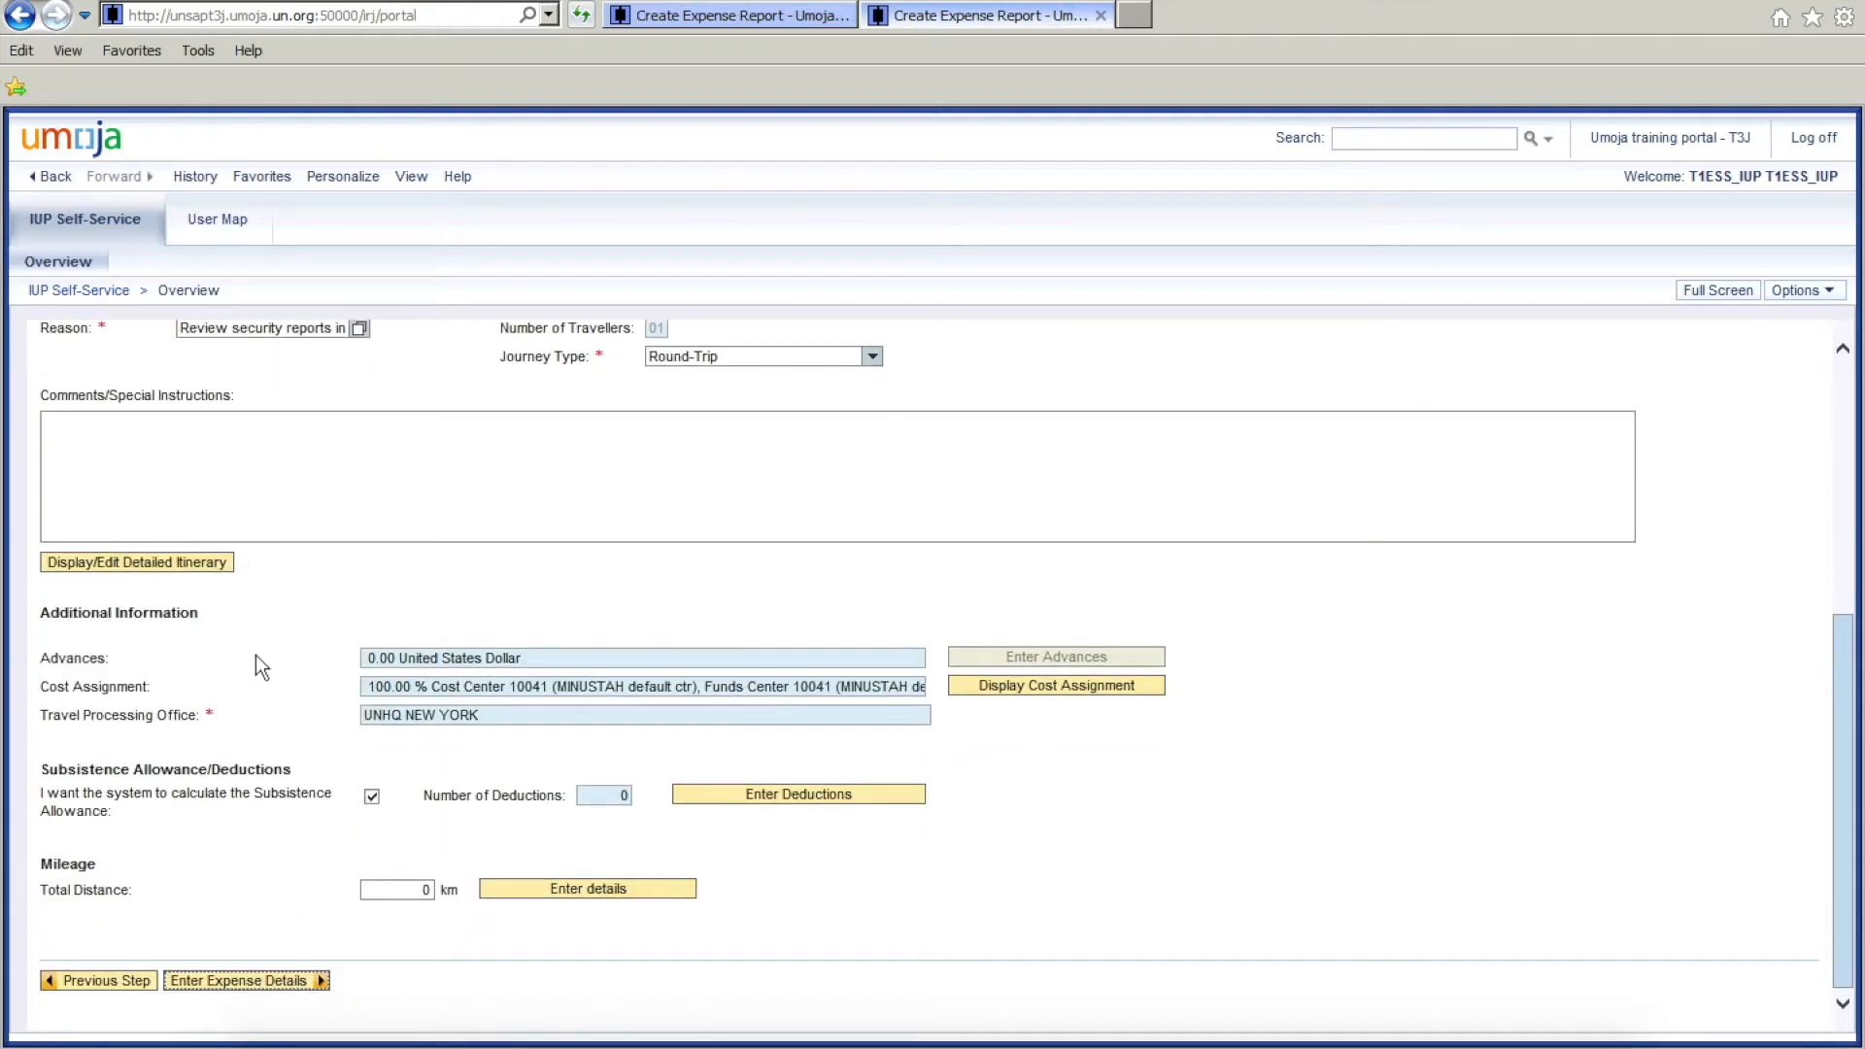
left_click(234, 983)
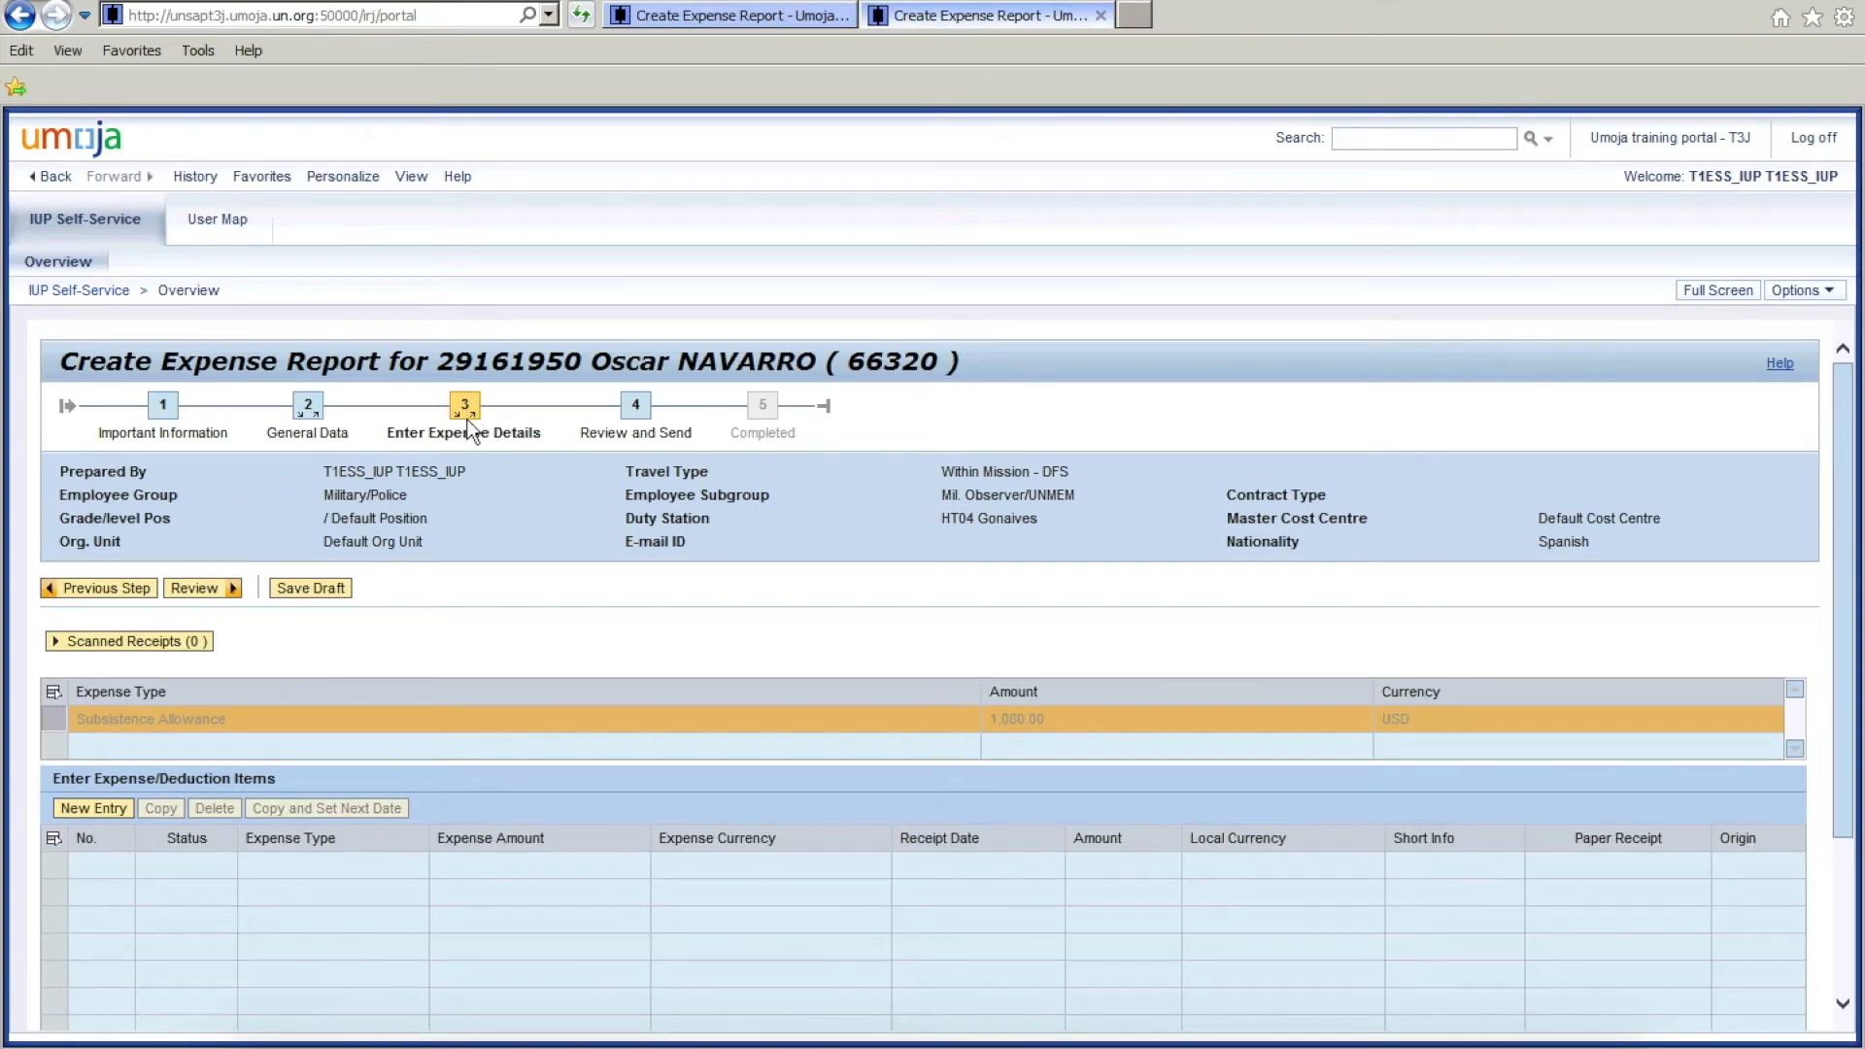
scroll(402, 512, "down", 3)
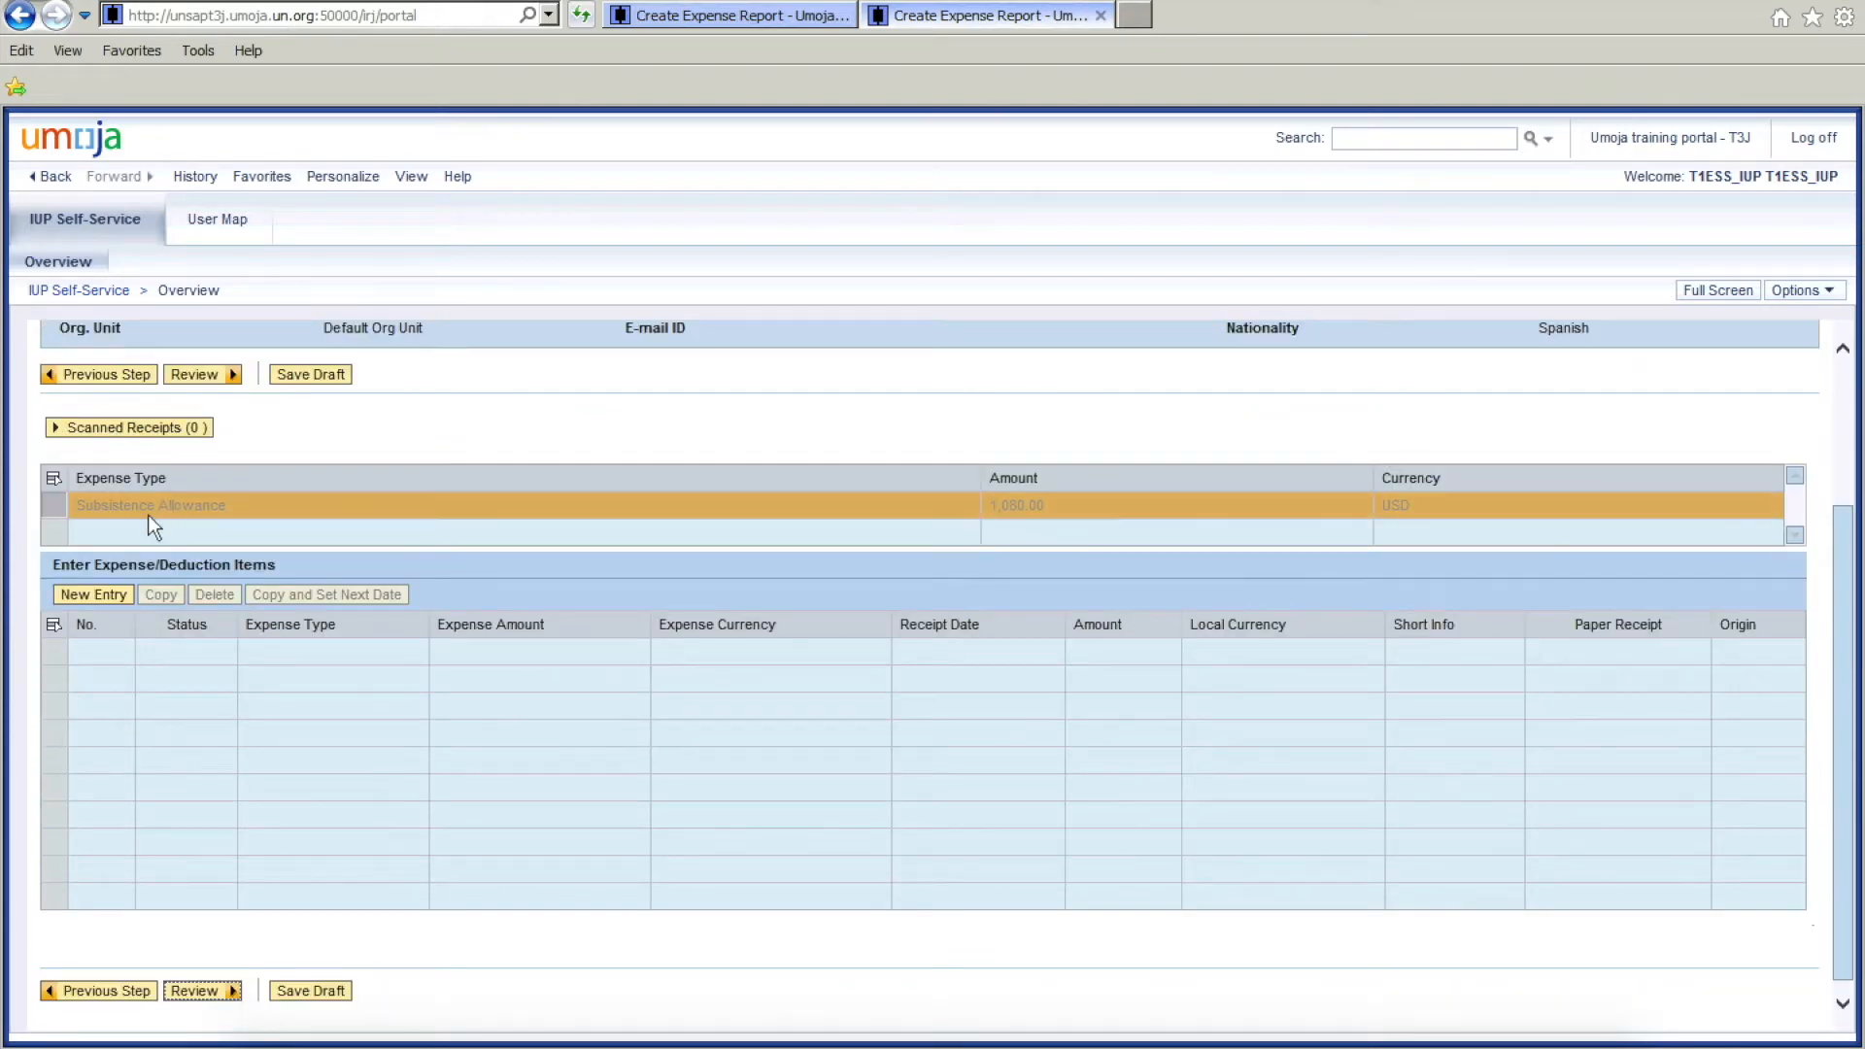
left_click(85, 507)
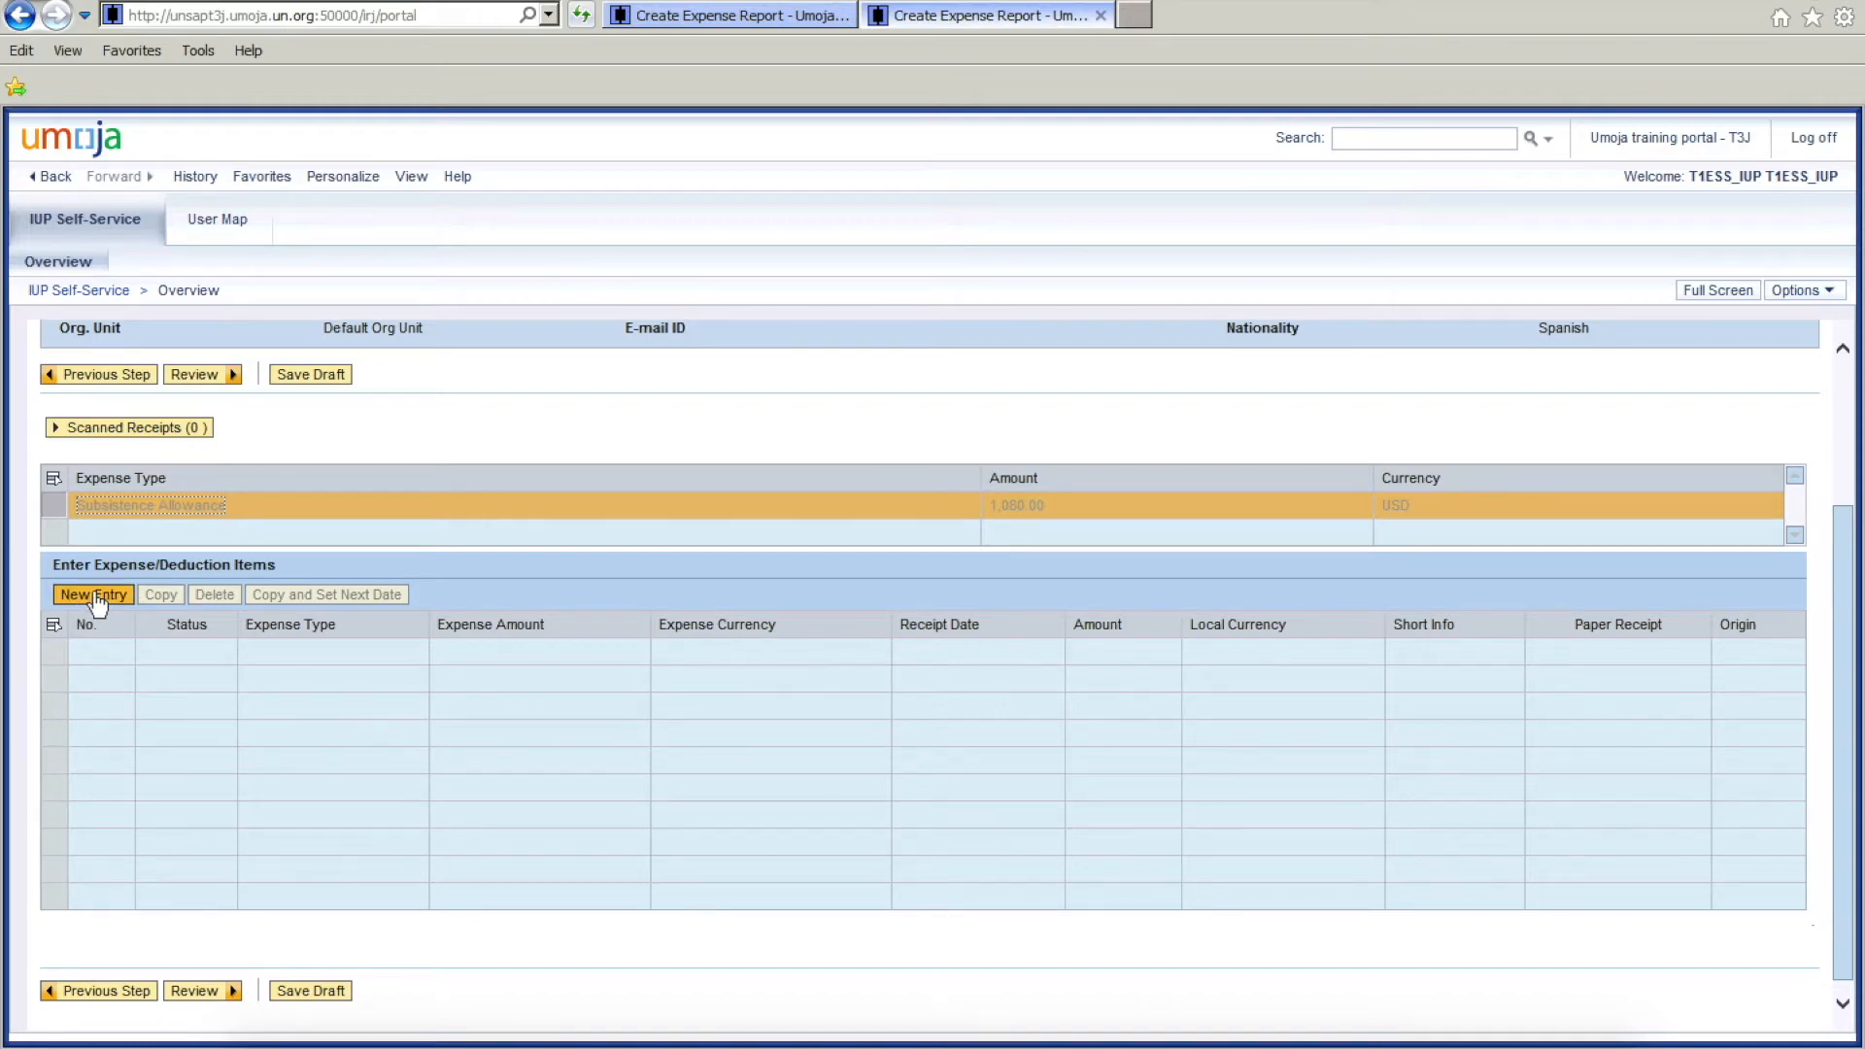
Add a new expense item with the expense type Medical Expenses.
left_click(133, 593)
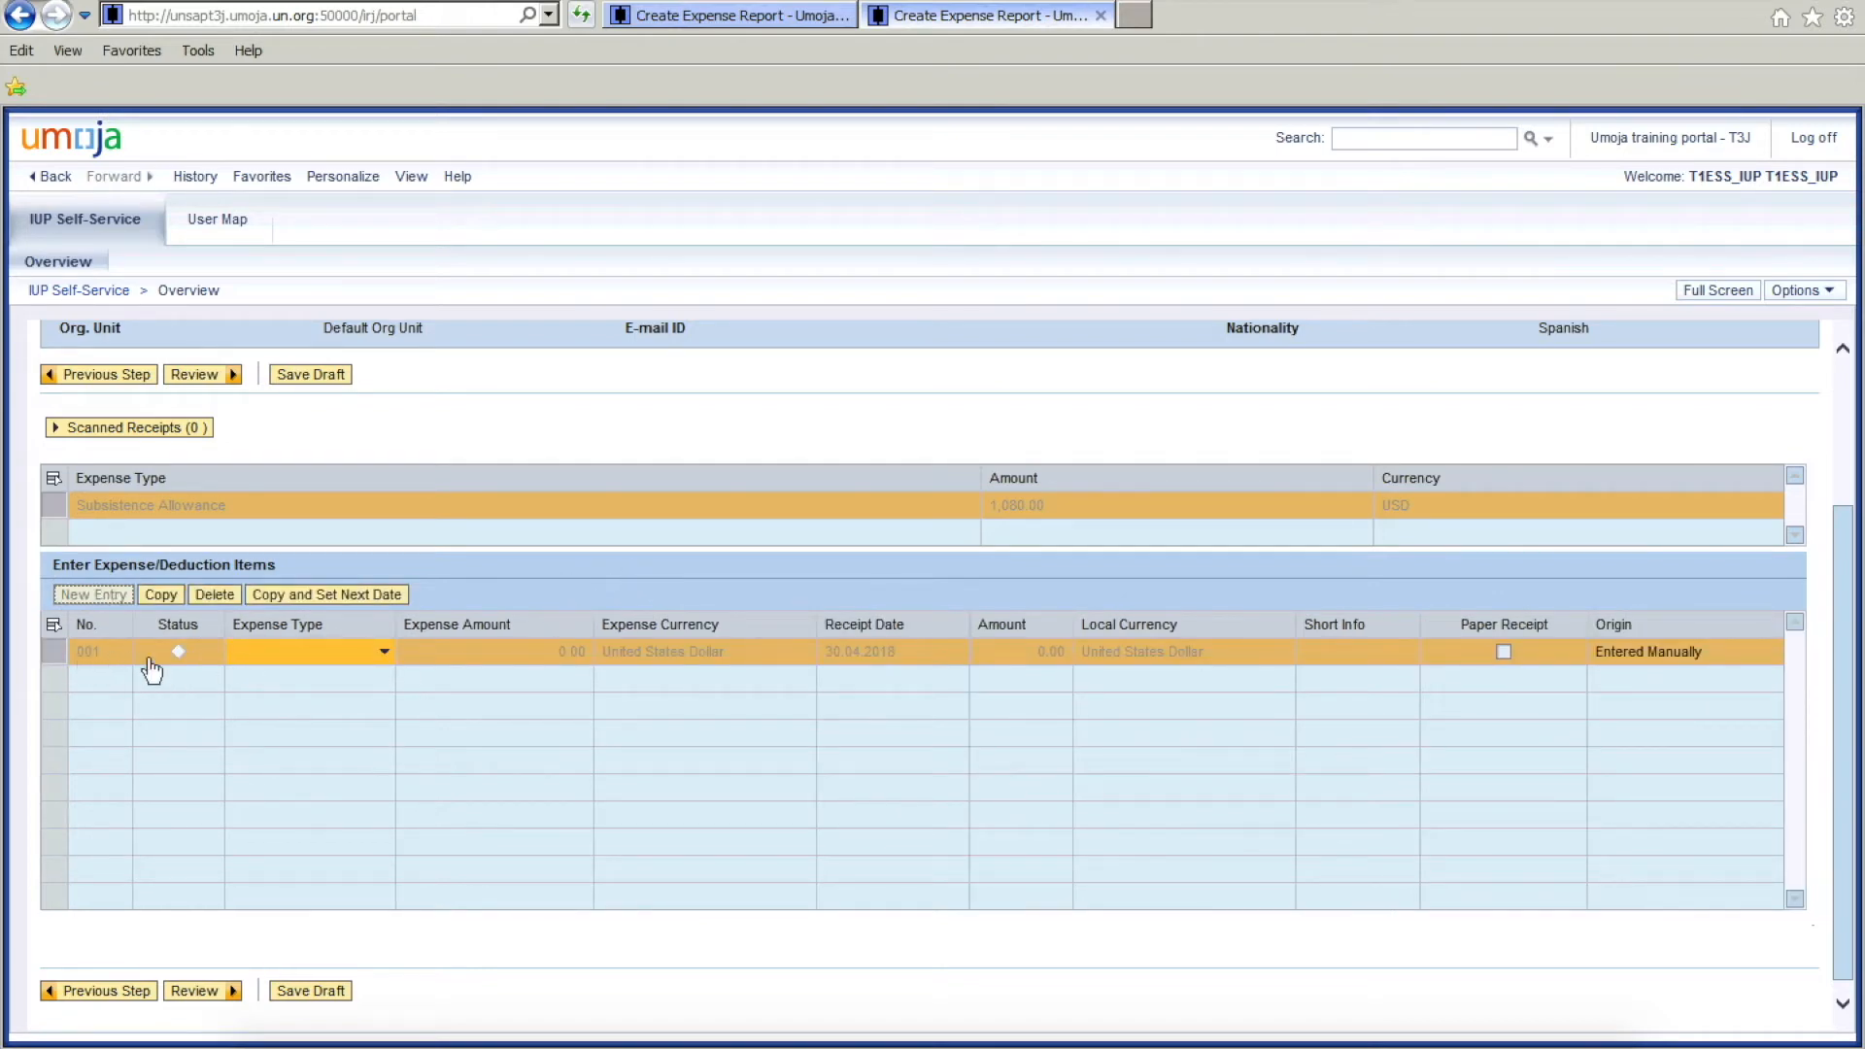
left_click(385, 653)
mouse_move(464, 733)
left_mouse_down()
mouse_move(458, 842)
mouse_move(470, 700)
left_mouse_up()
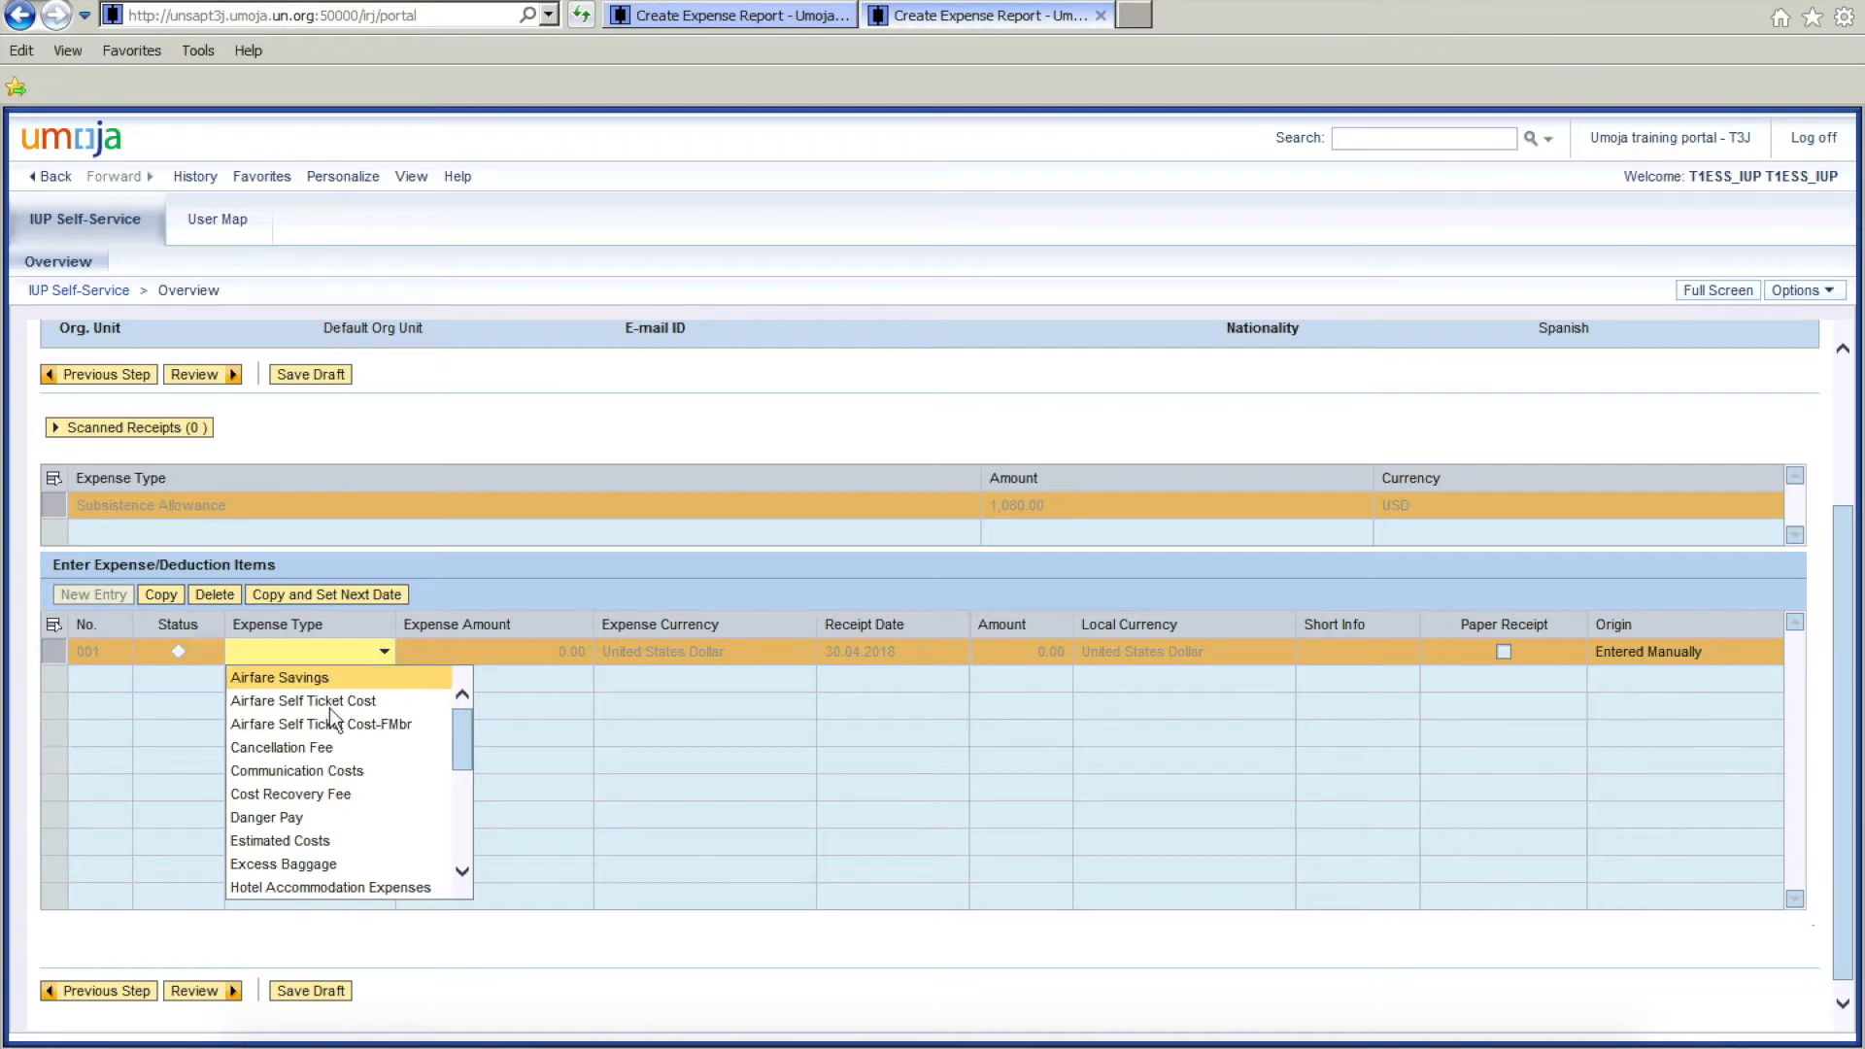
left_click_drag(461, 737, 461, 795)
left_click(352, 743)
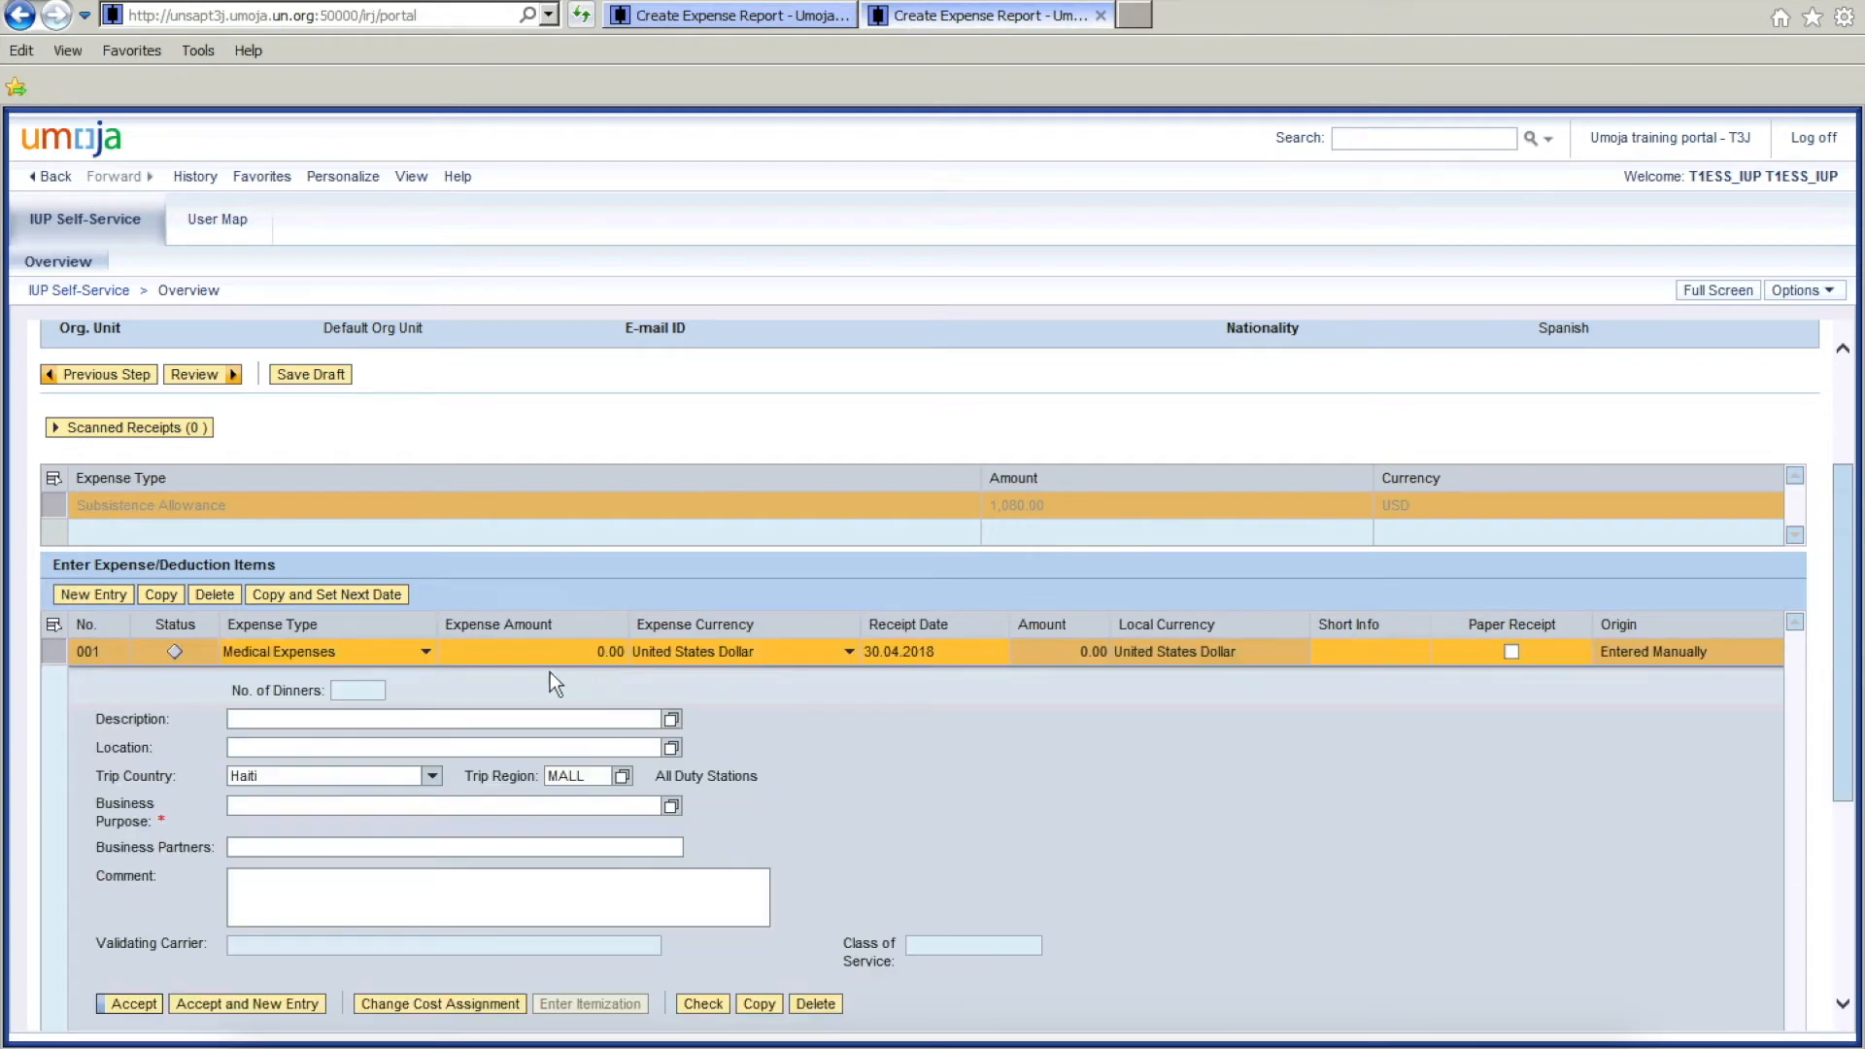
Check the Medical Expenses item's amount and trip country fields, leaving them as they are, and delete the item.
left_click(541, 653)
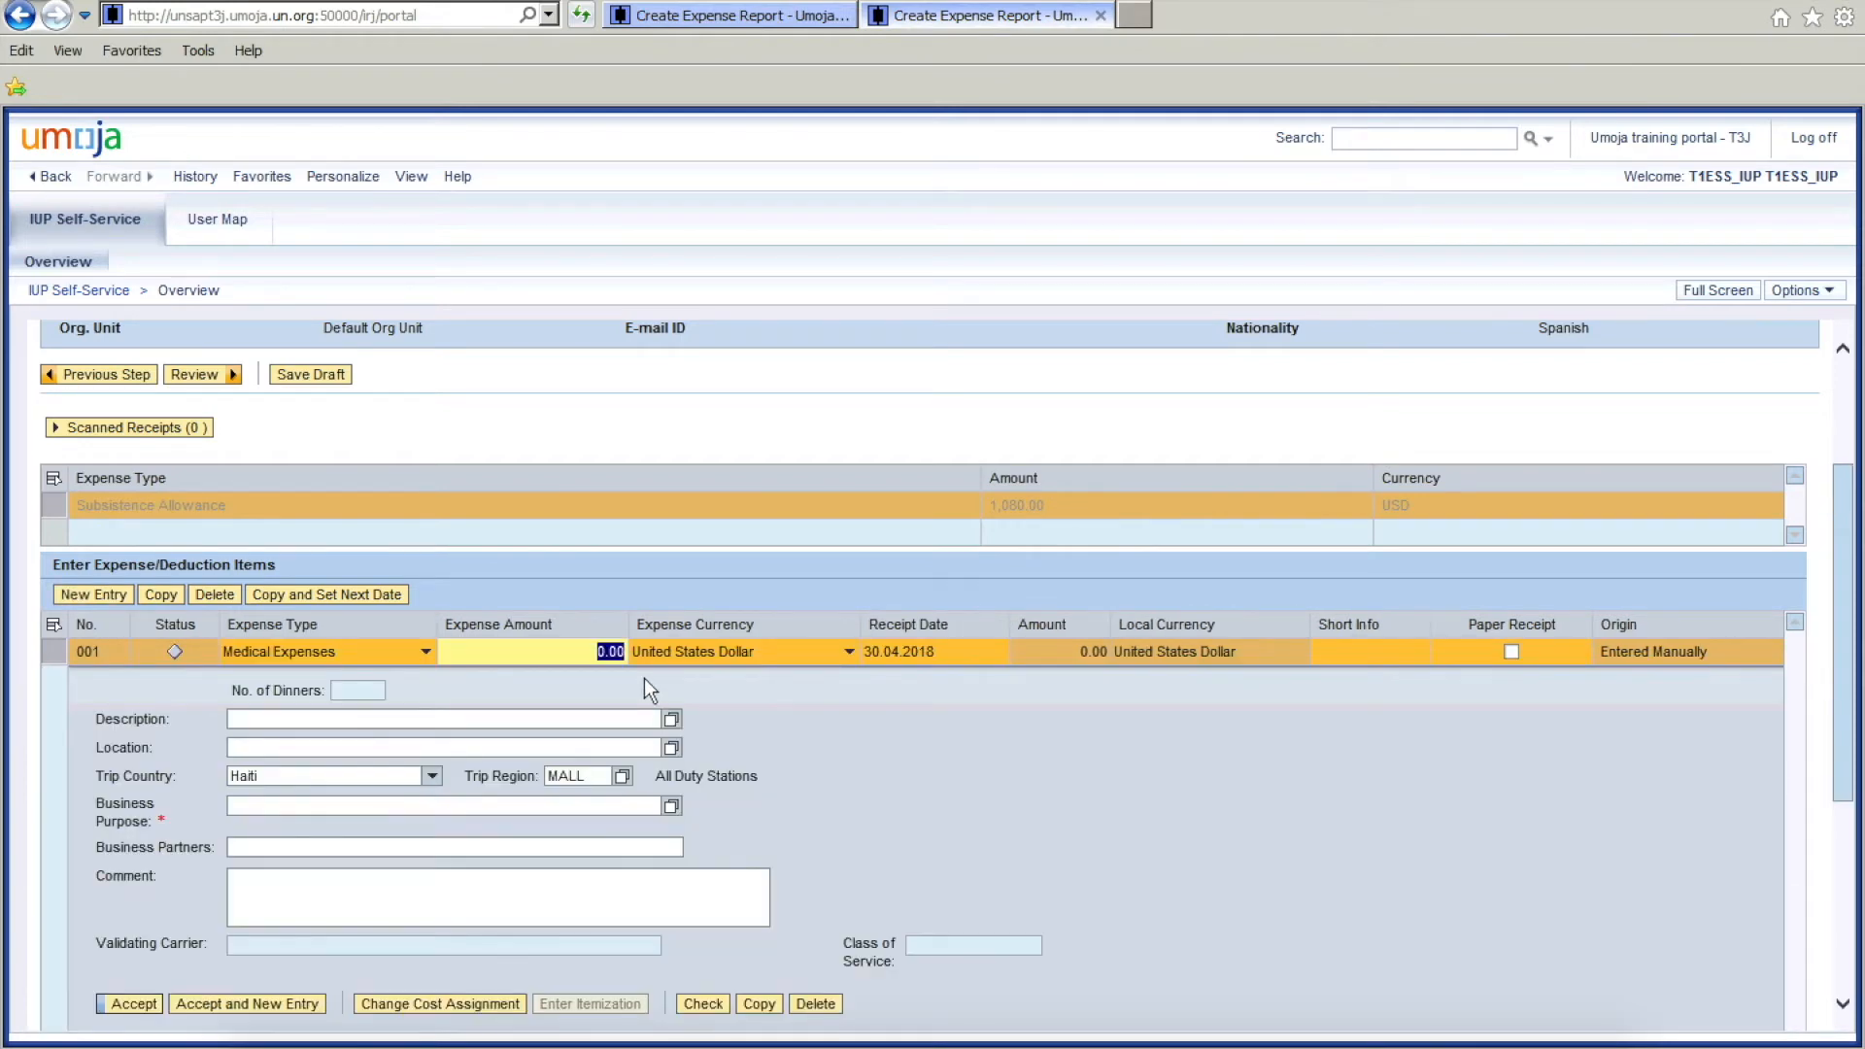
scroll(680, 666, "down", 1)
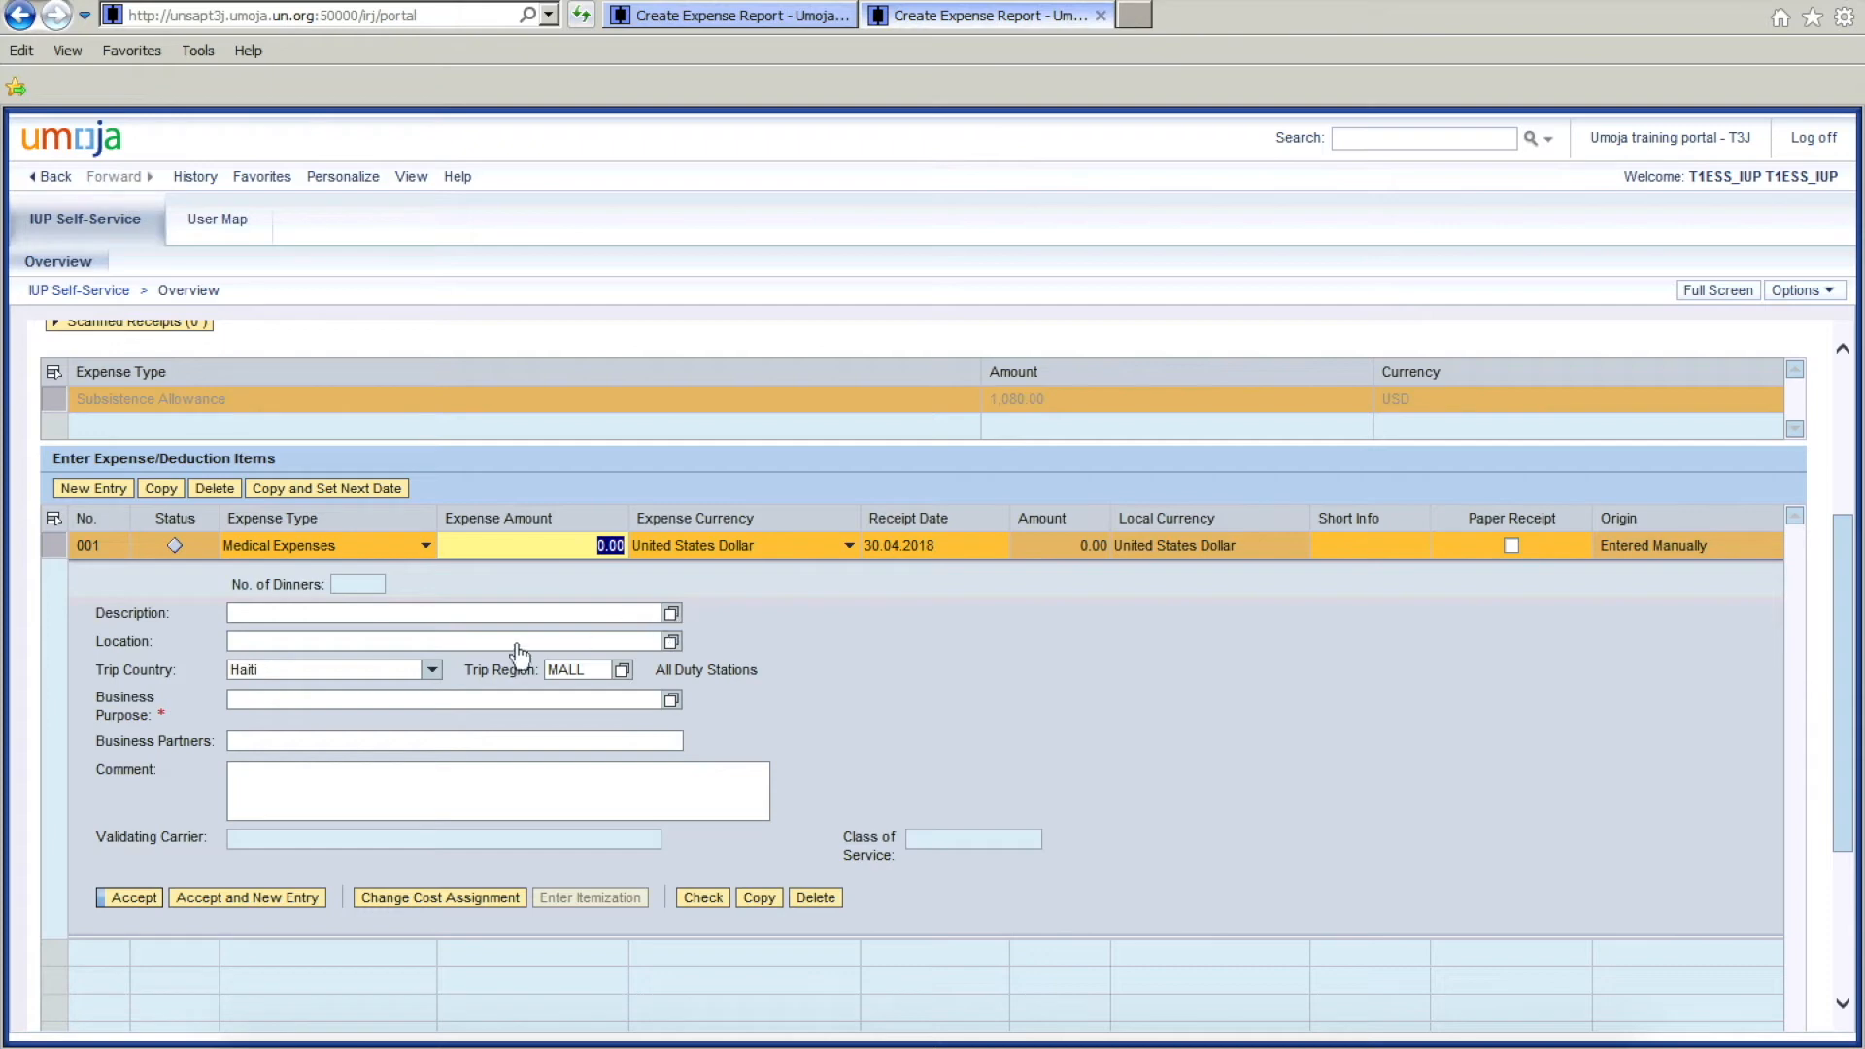
left_click(431, 672)
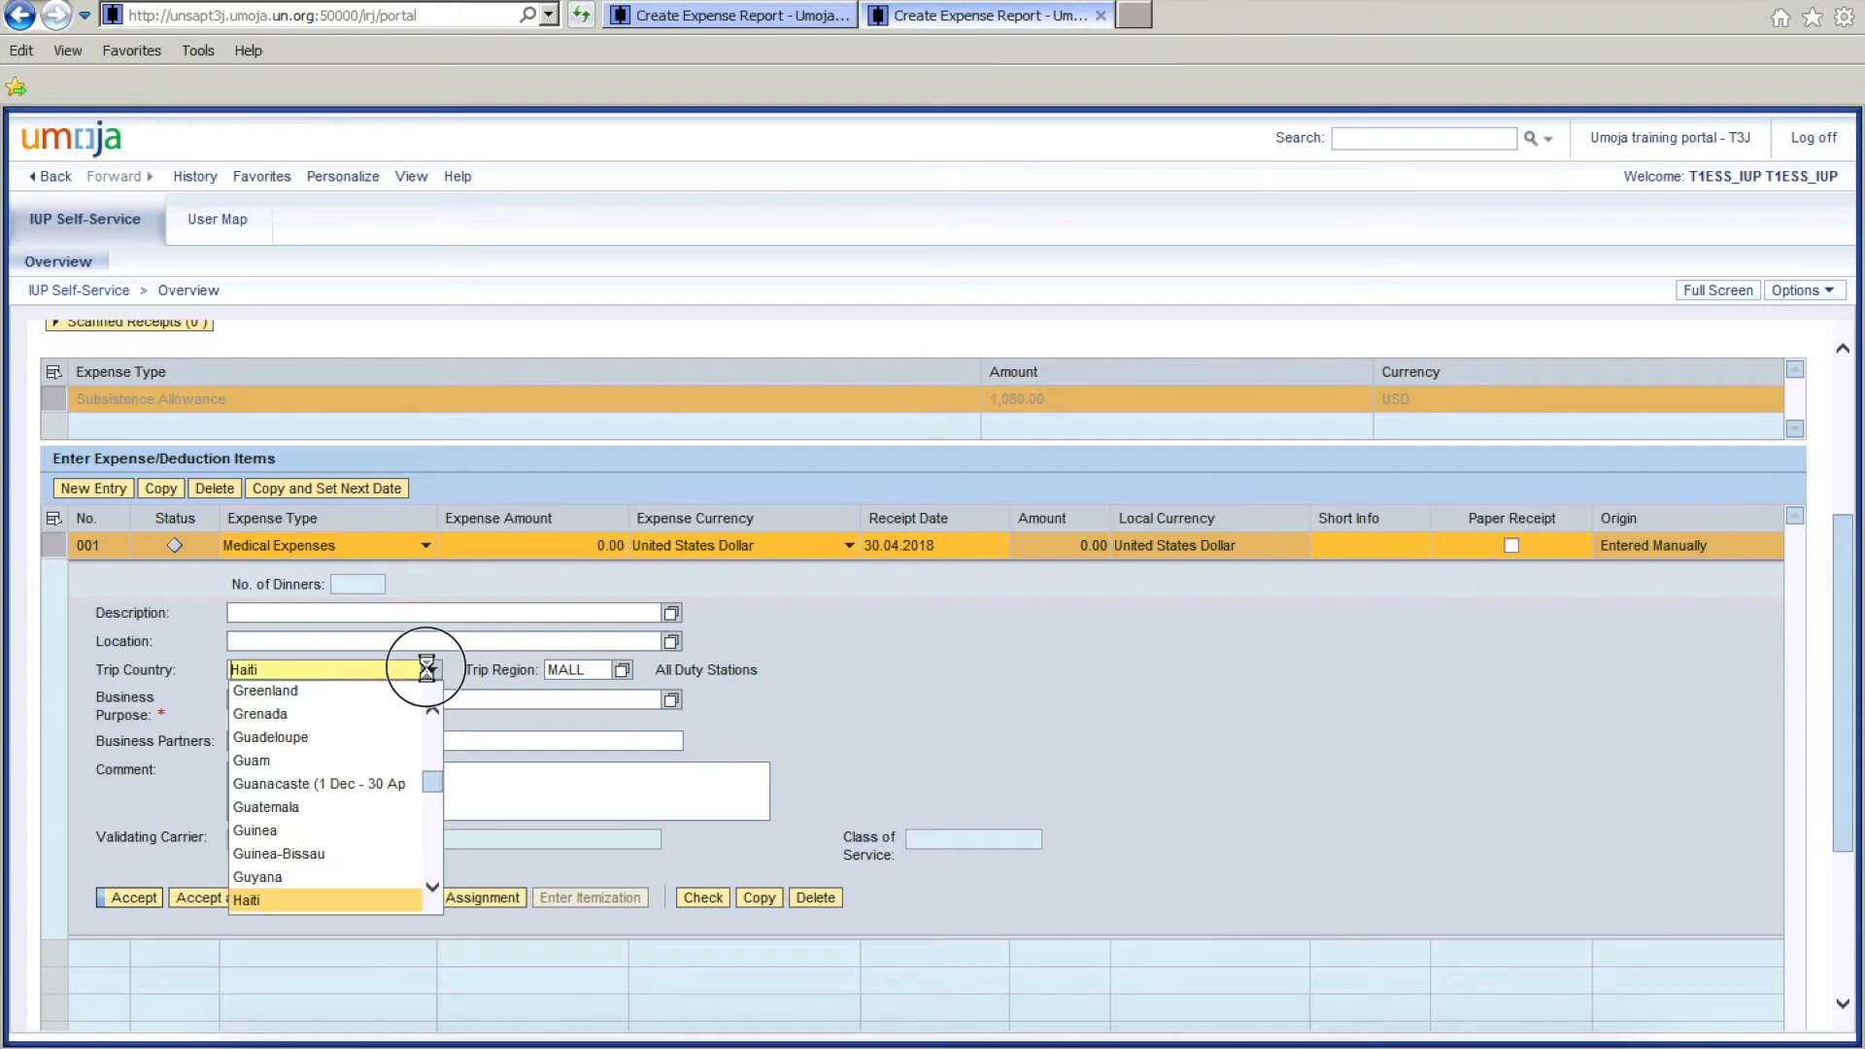
left_click(431, 672)
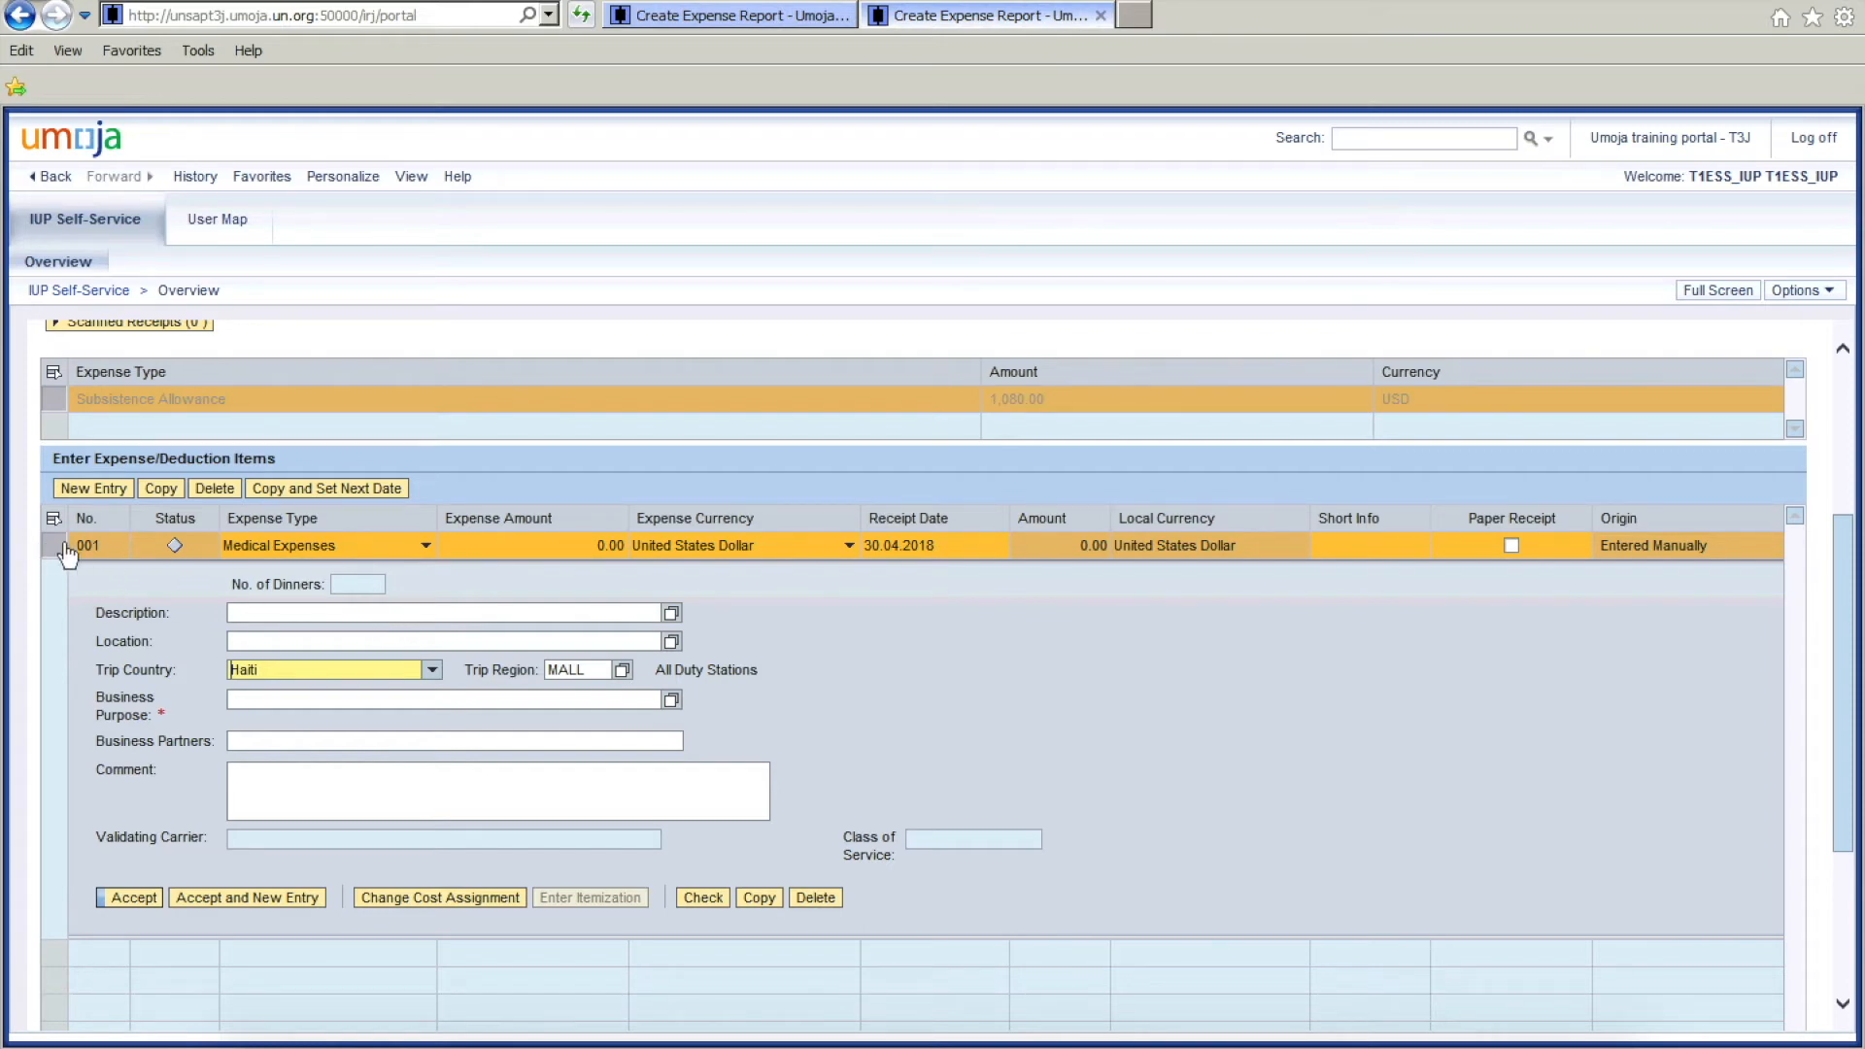
left_click(213, 489)
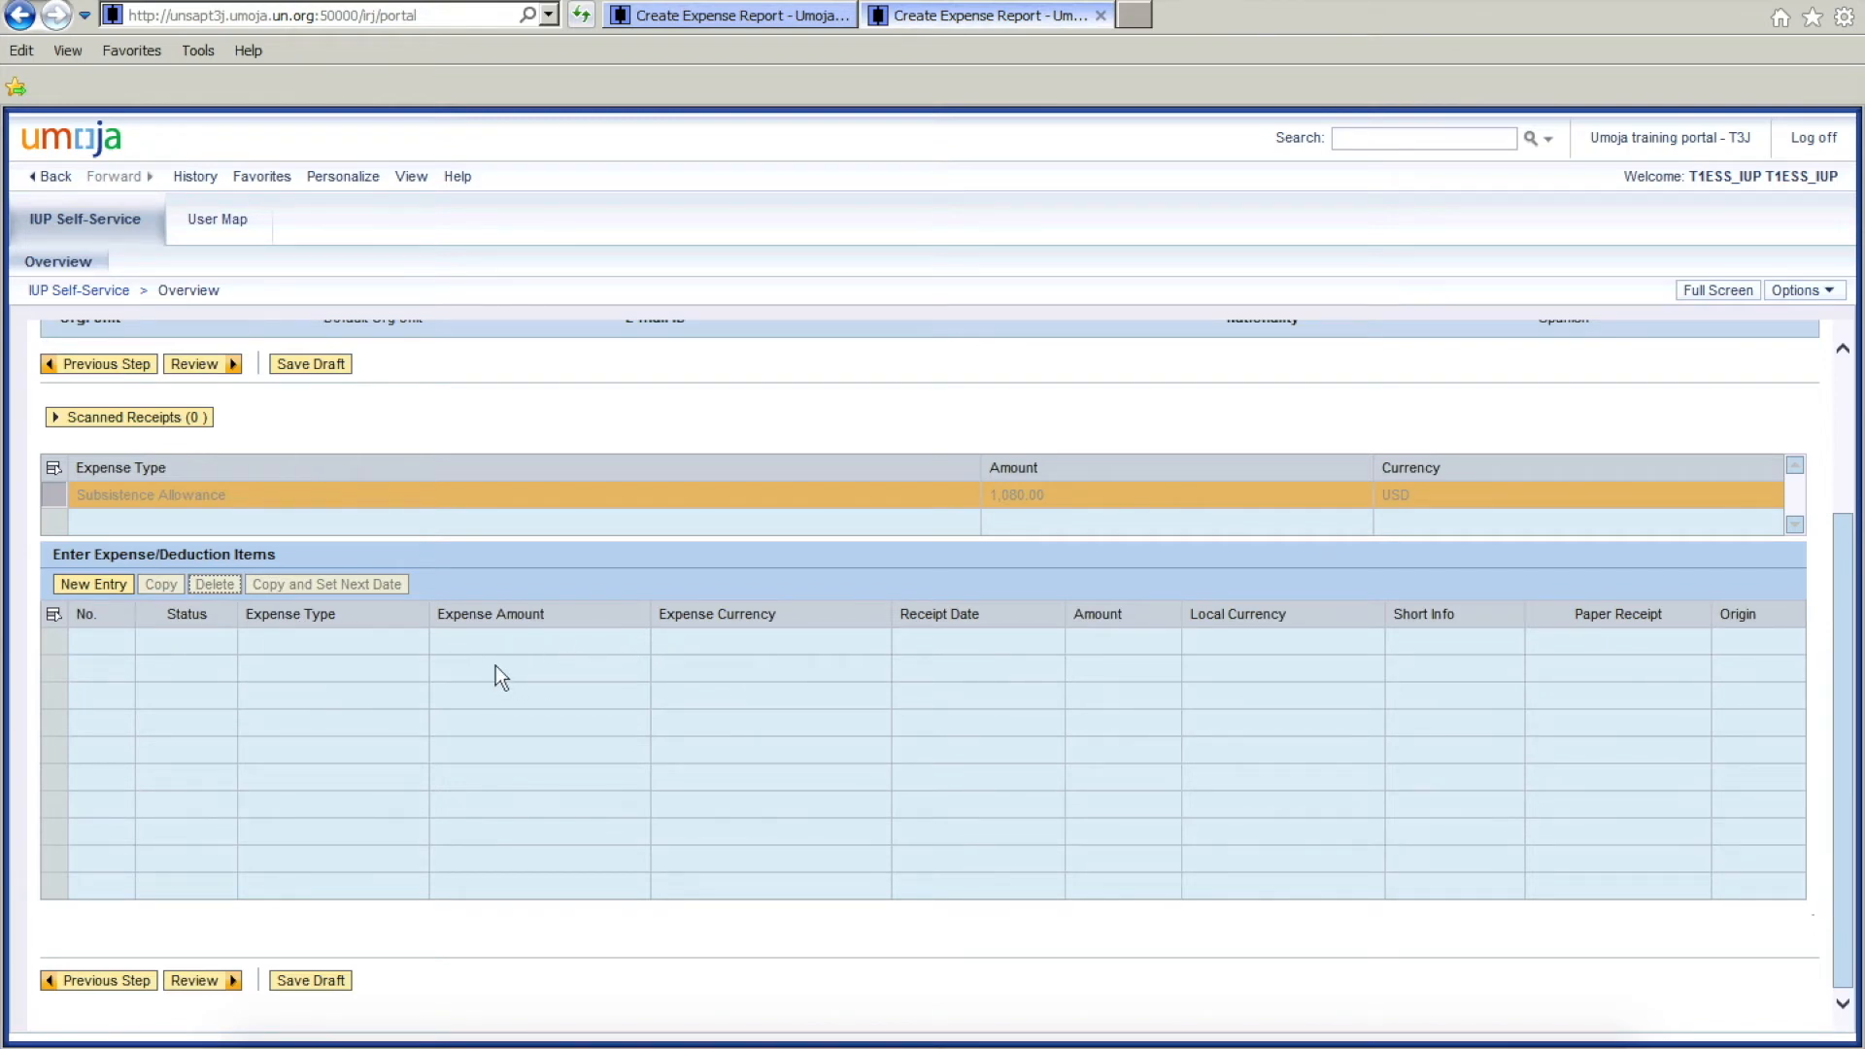
Continue to the Review and Send stage and check the allowance total, amount due and cost assignment.
left_click(195, 981)
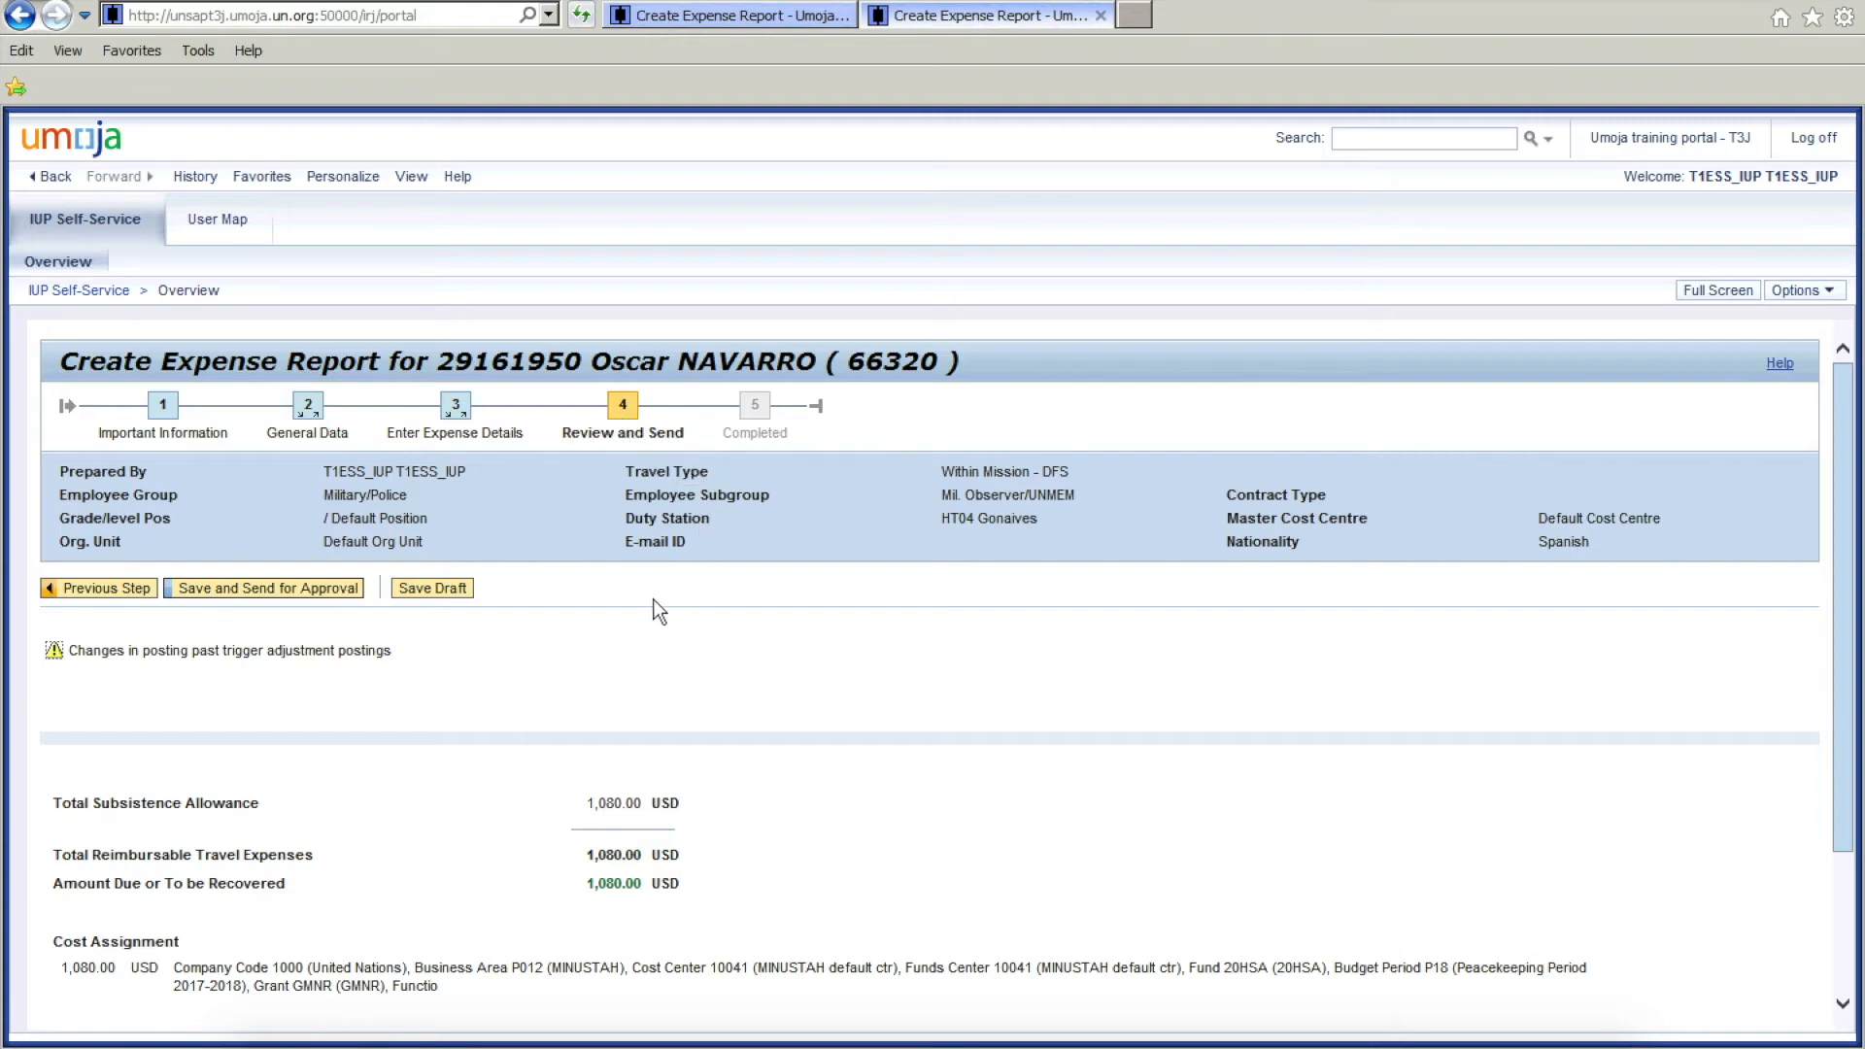
scroll(637, 616, "down", 2)
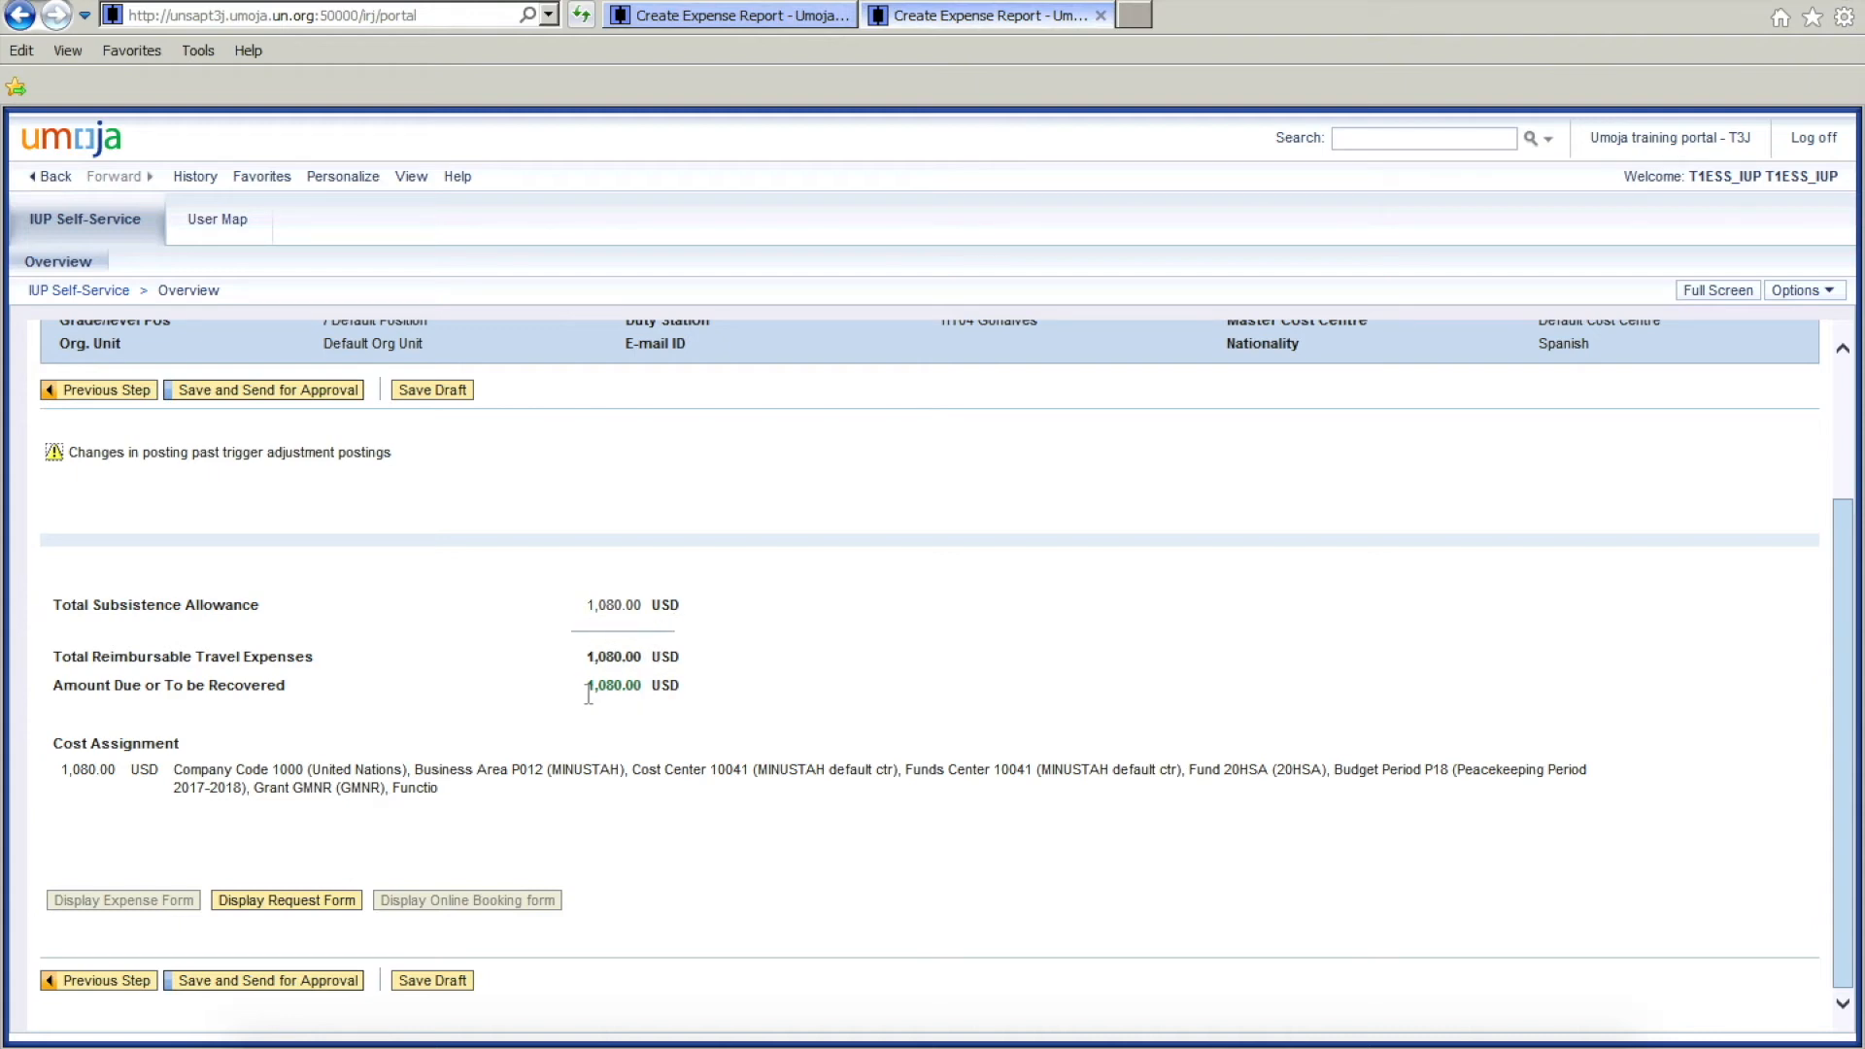
left_click_drag(588, 688, 714, 692)
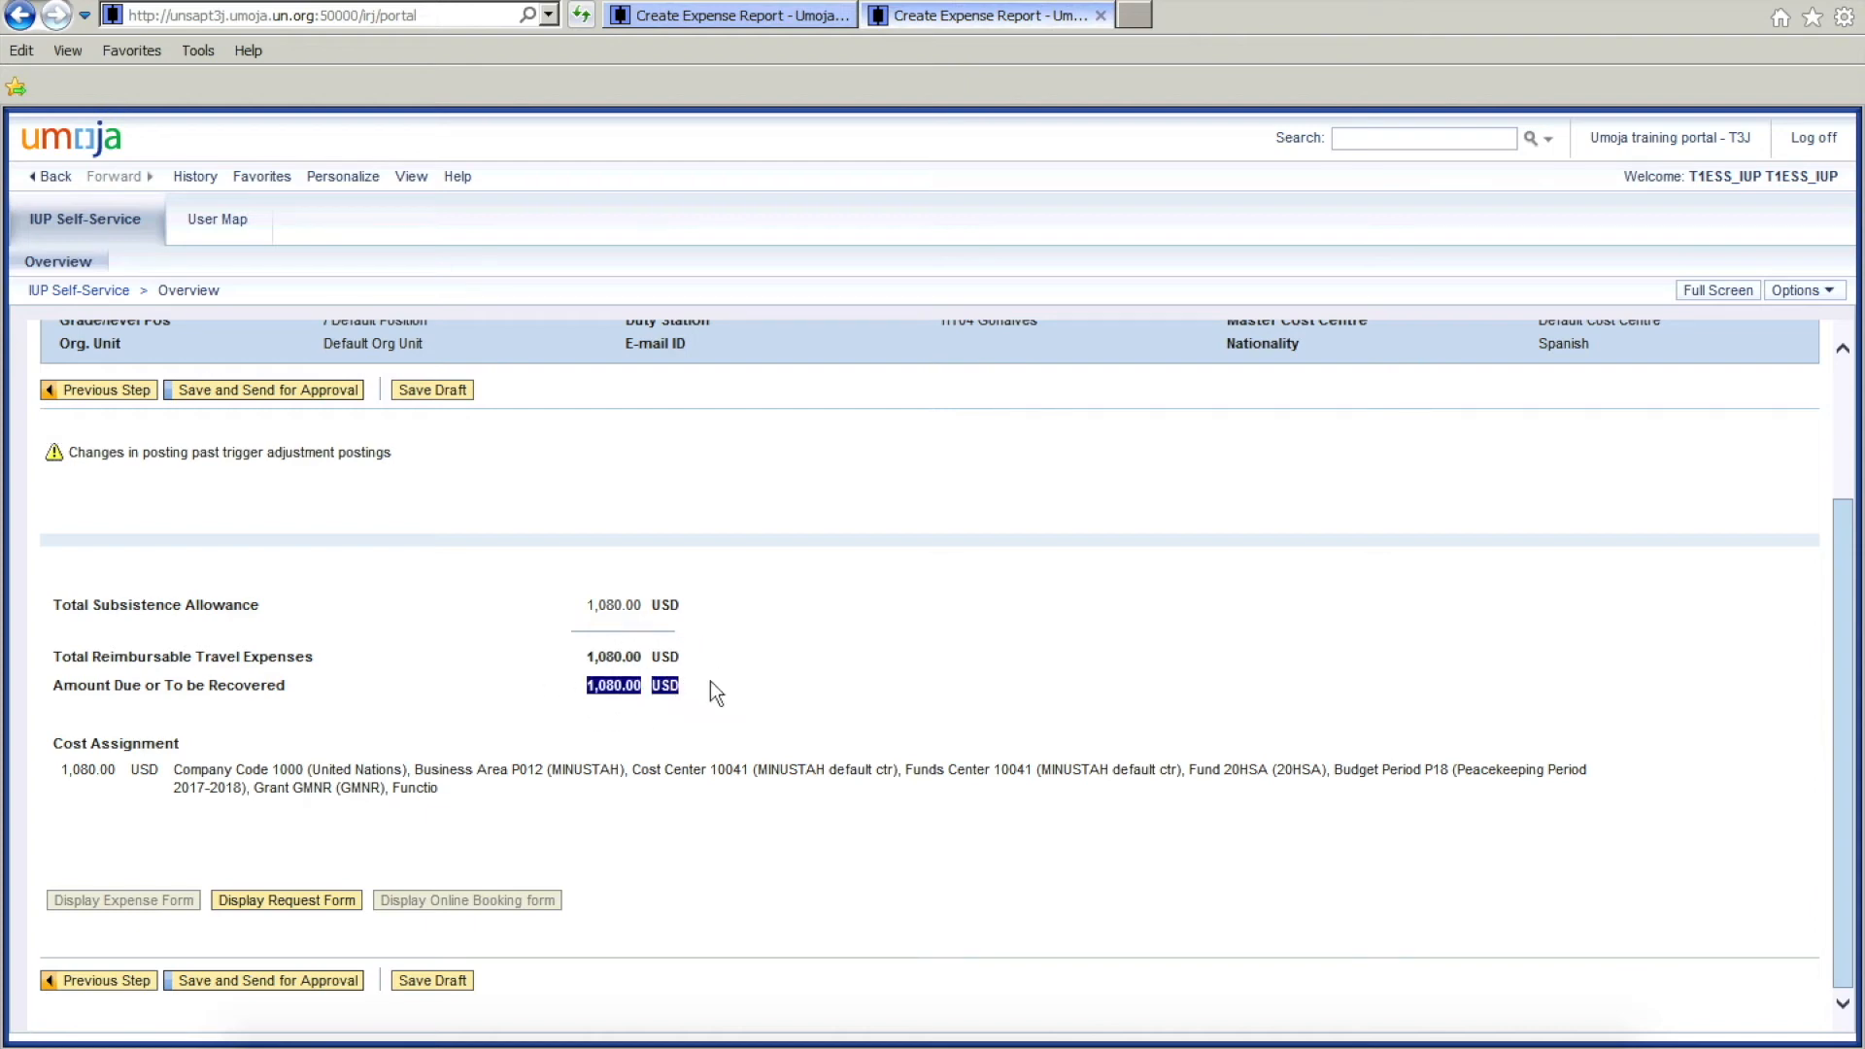
left_click(192, 702)
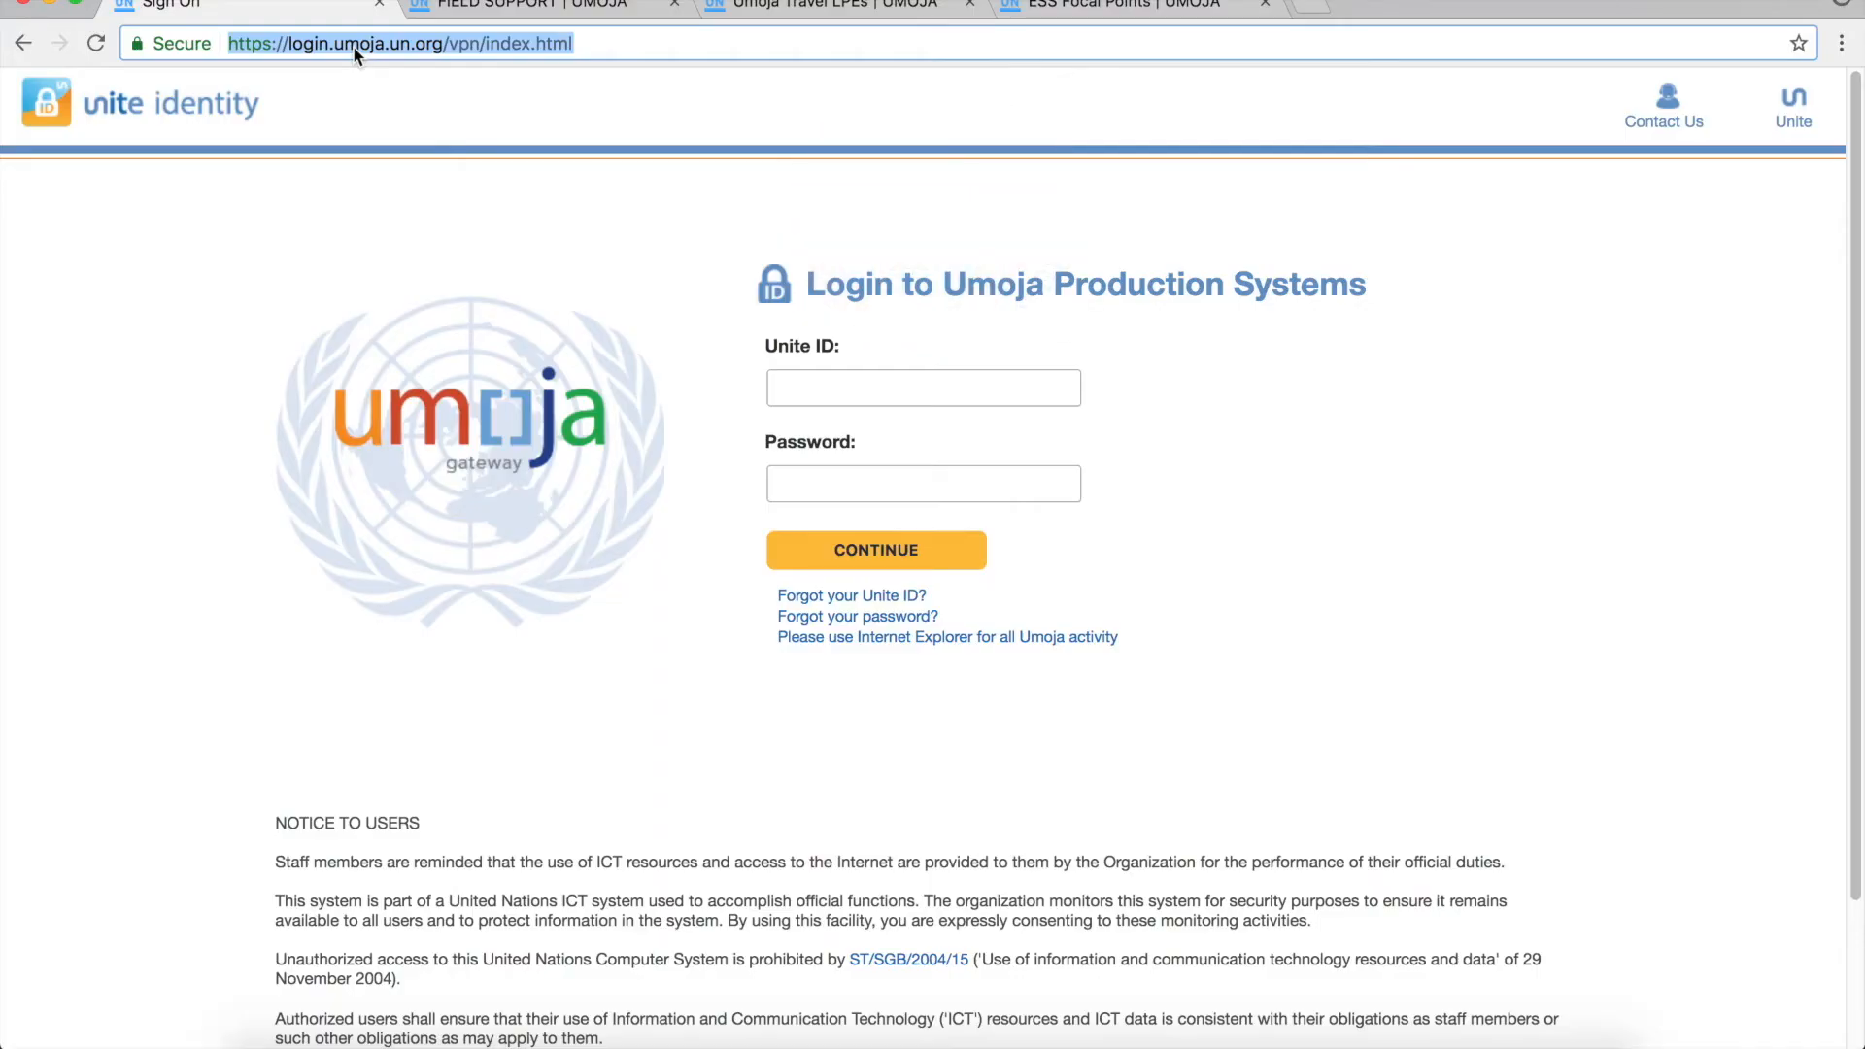
Switch to Chrome, open the Field Support page at umoja.un.org/dfs and find the lists of Umoja Travel focal points.
key("ctrl+l")
type("umoja.un.")
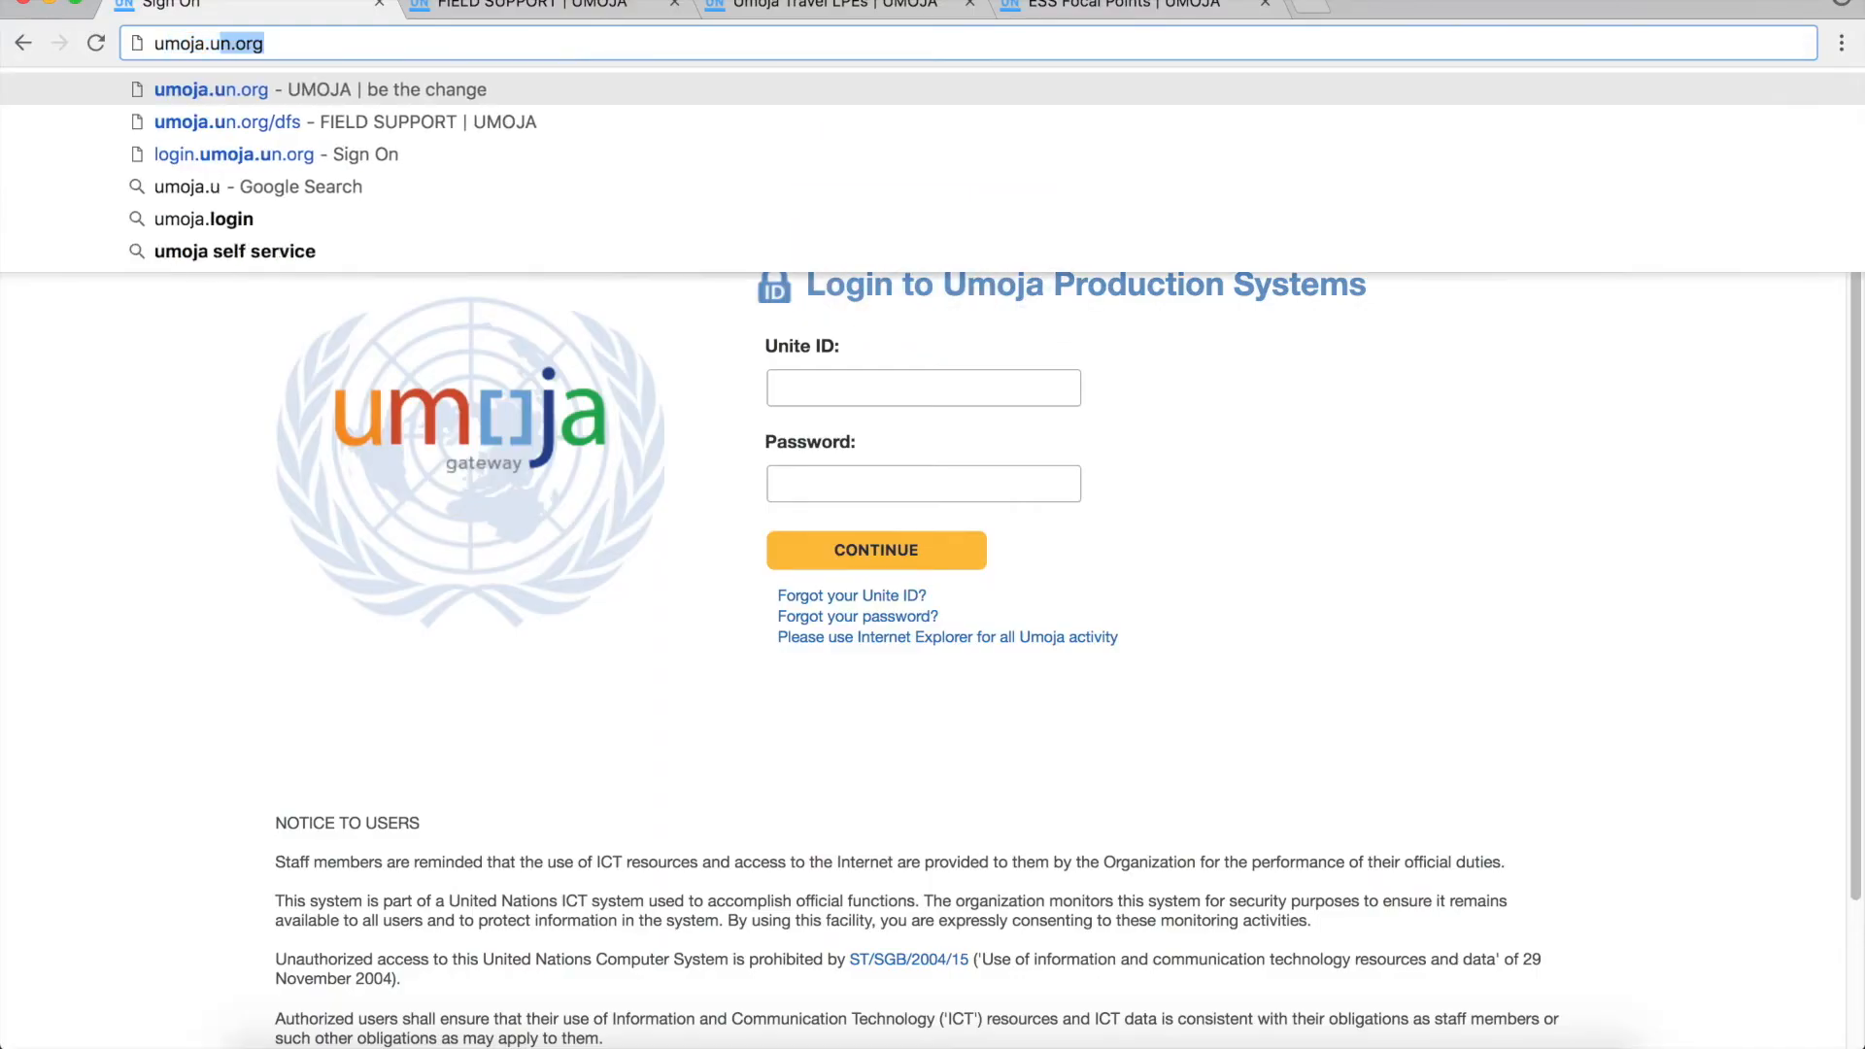
type("org/df")
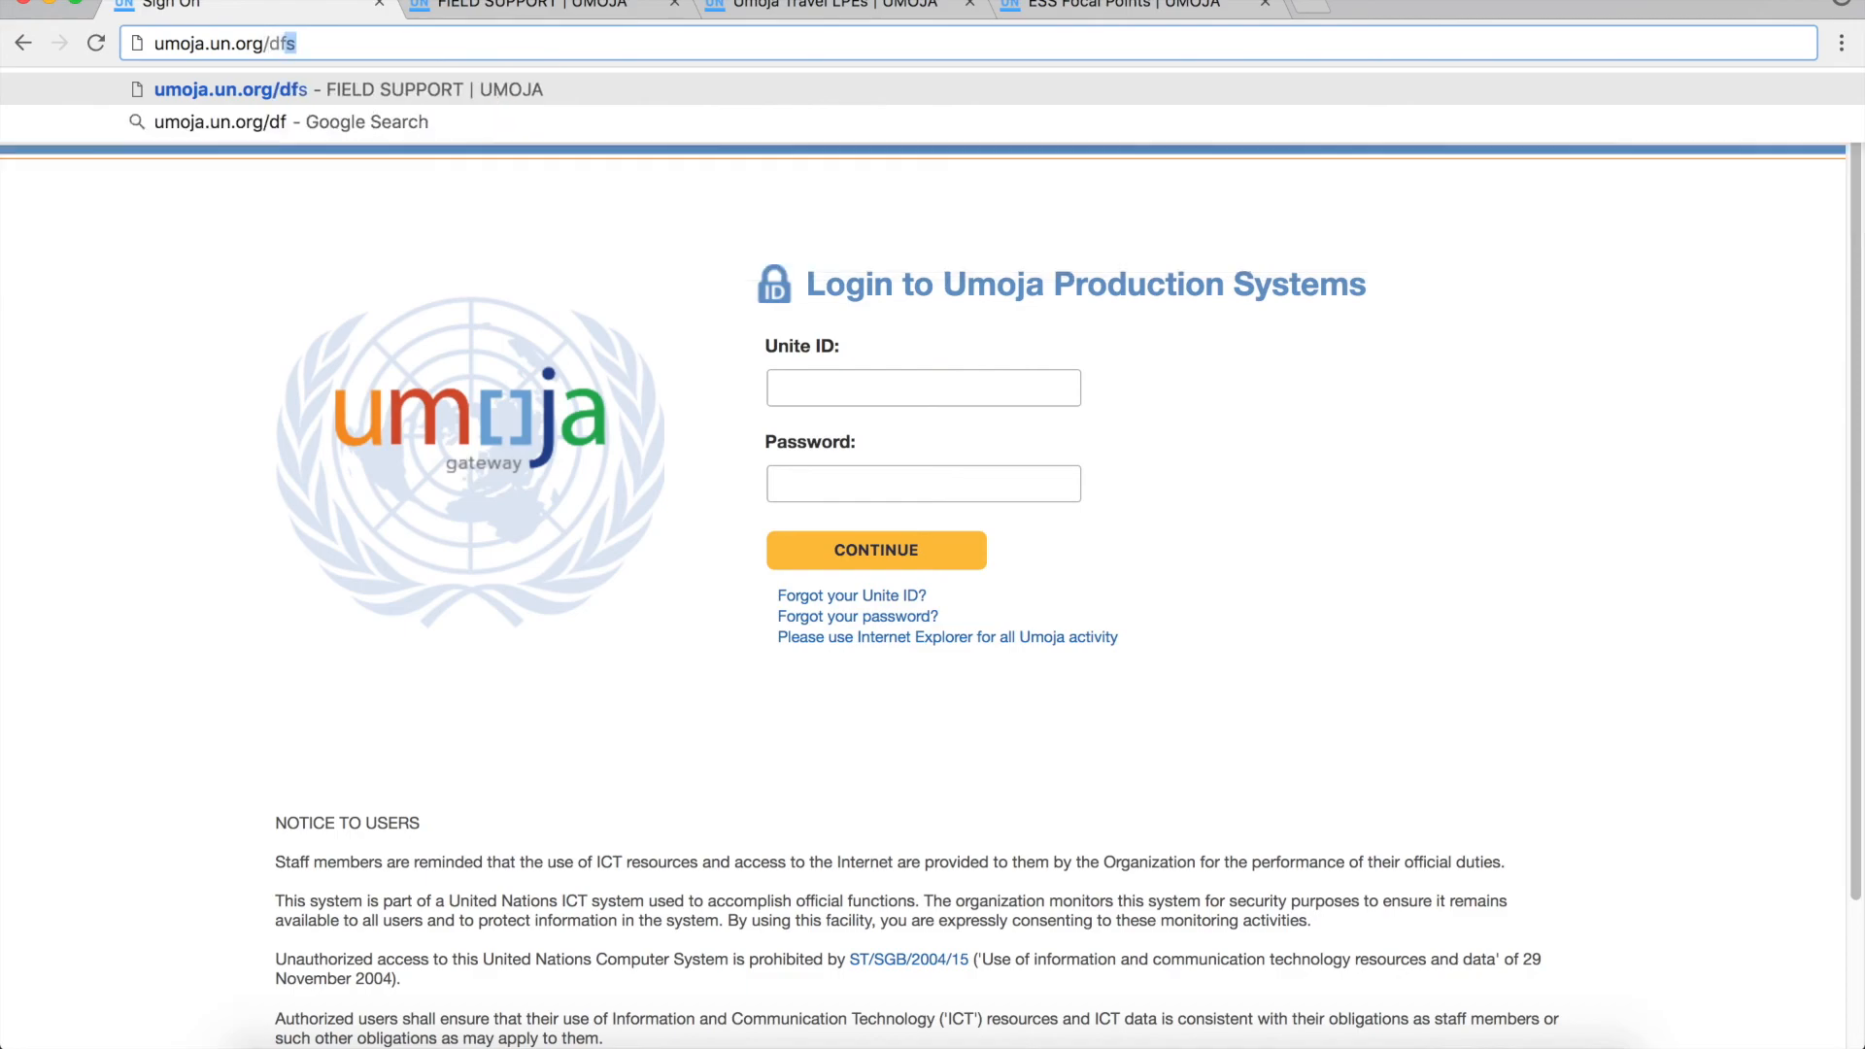
key("Return")
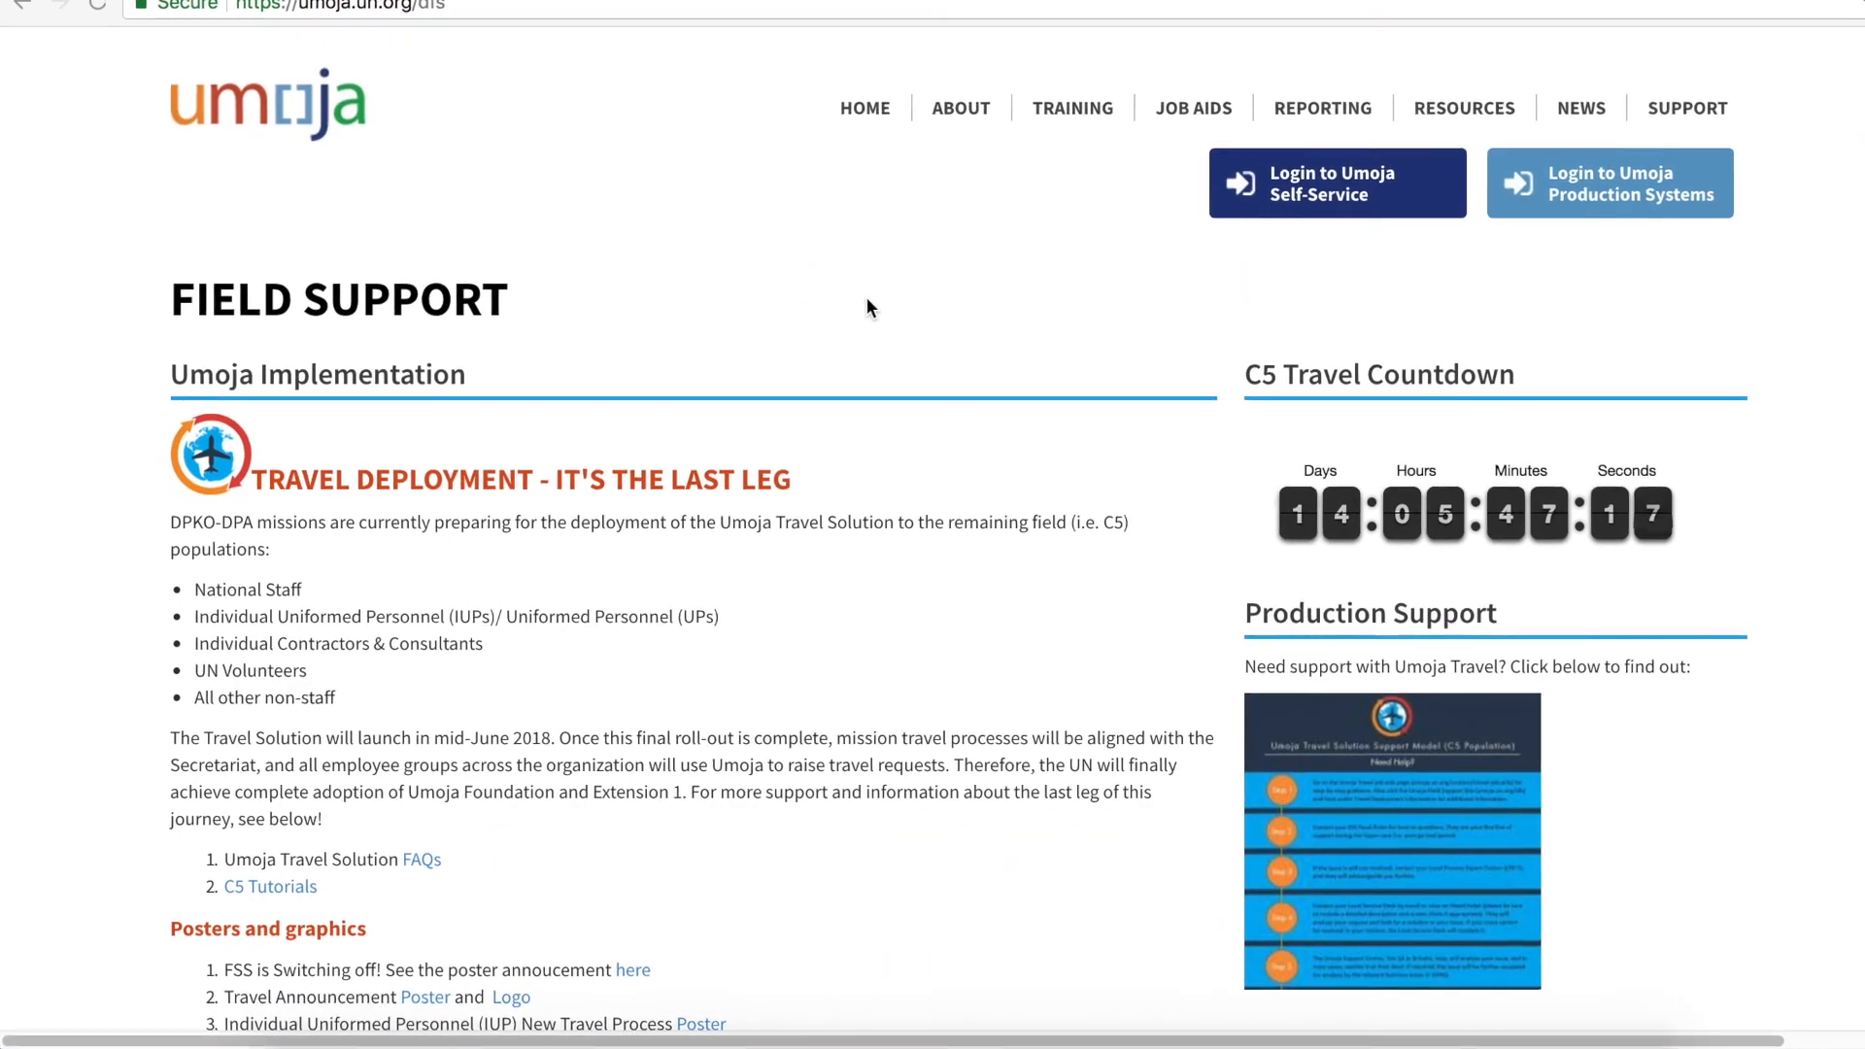
scroll(877, 305, "down", 6)
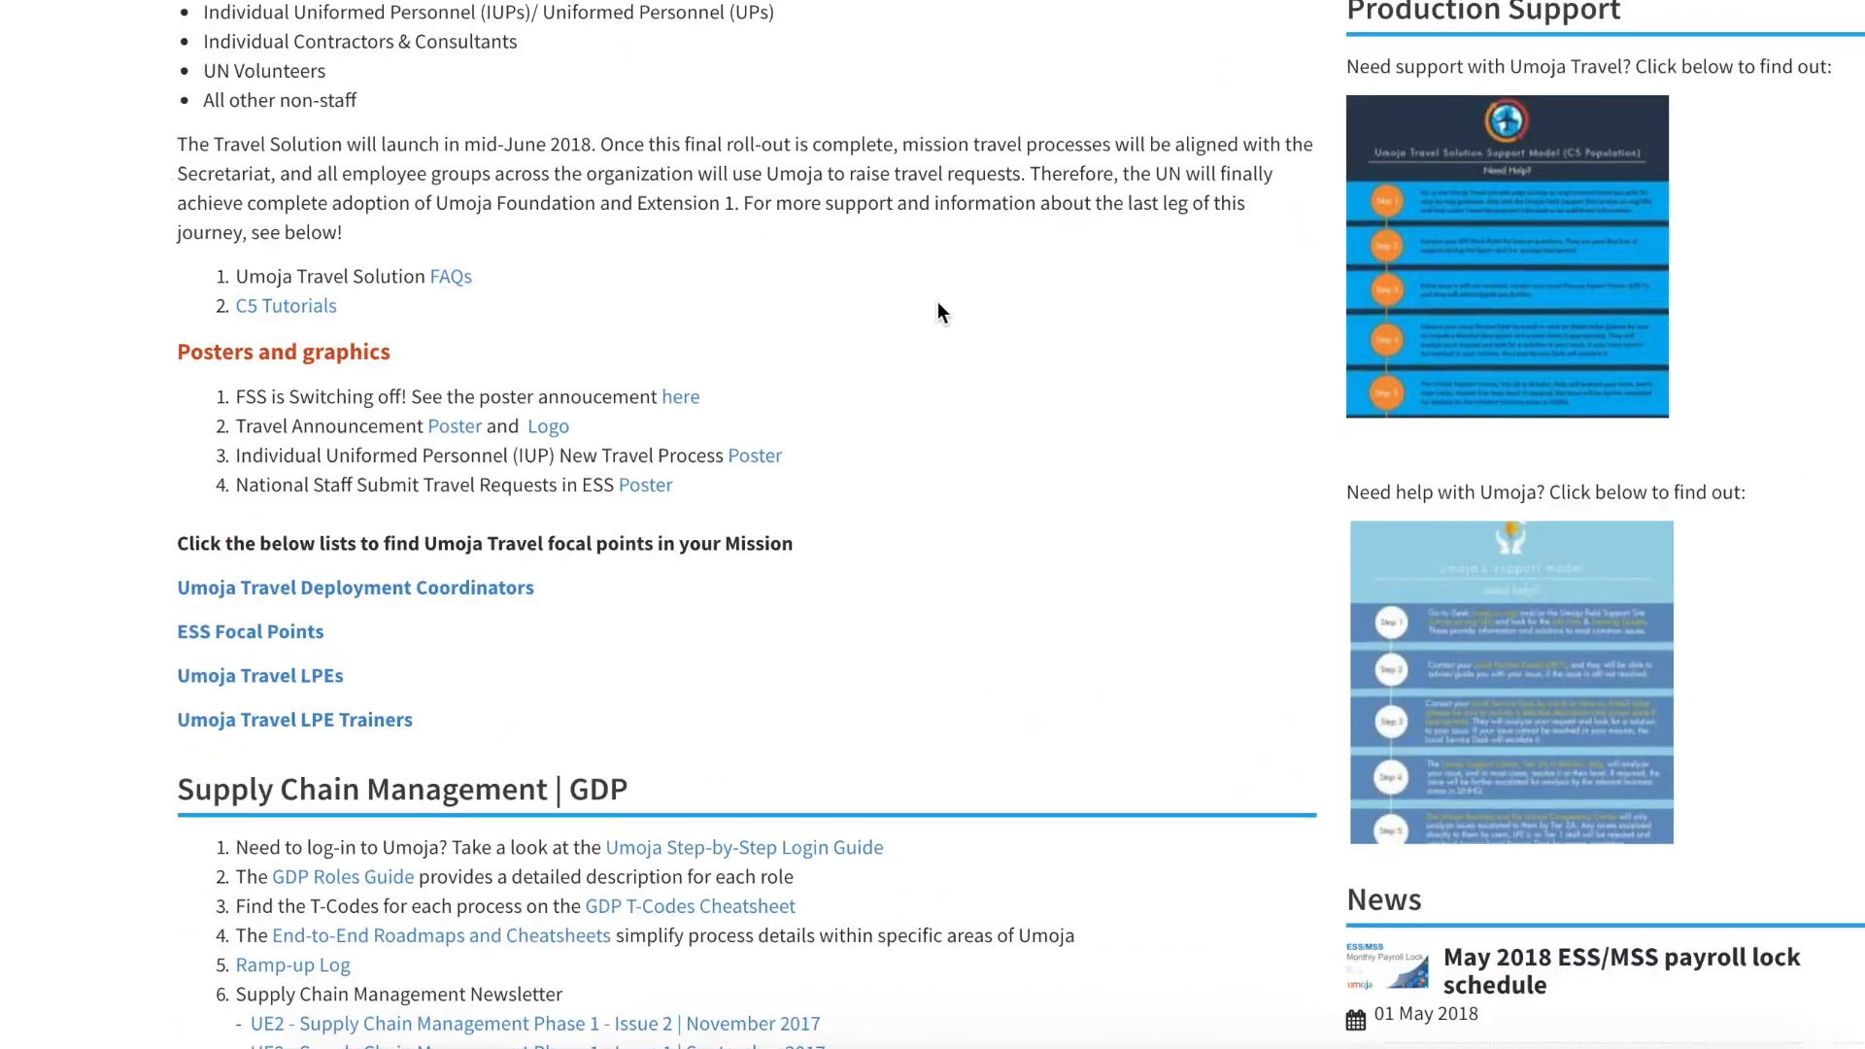